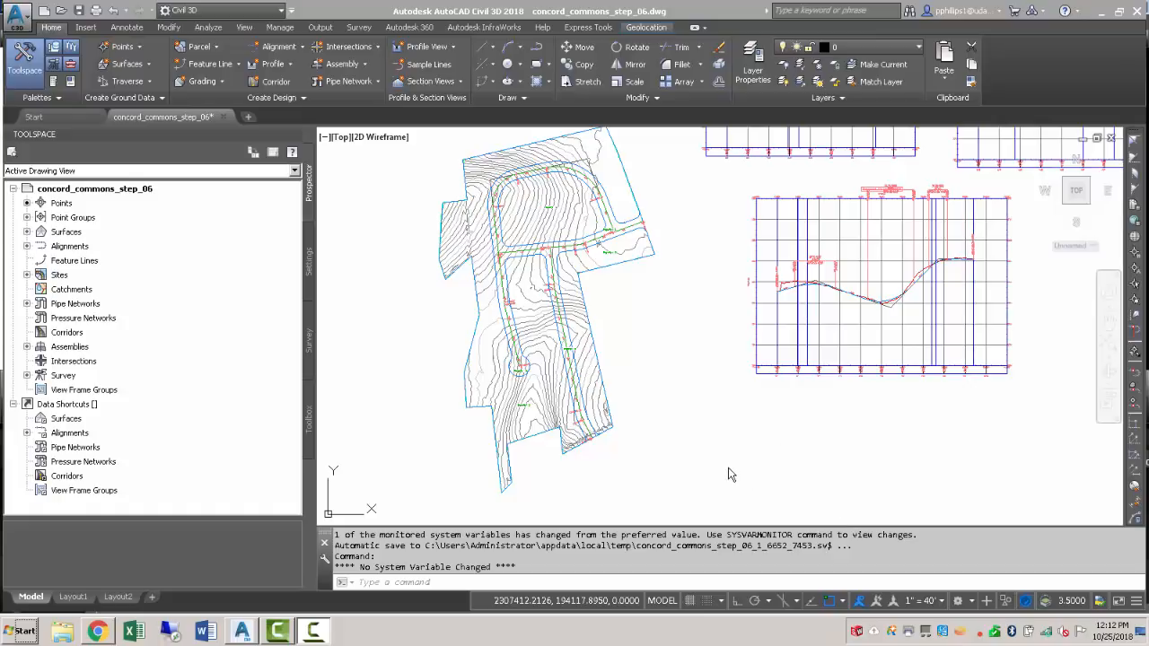
Save a copy of the drawing as concord_commons_step_07.dwg in the Concord_Commons folder, replacing the existing file
click(18, 18)
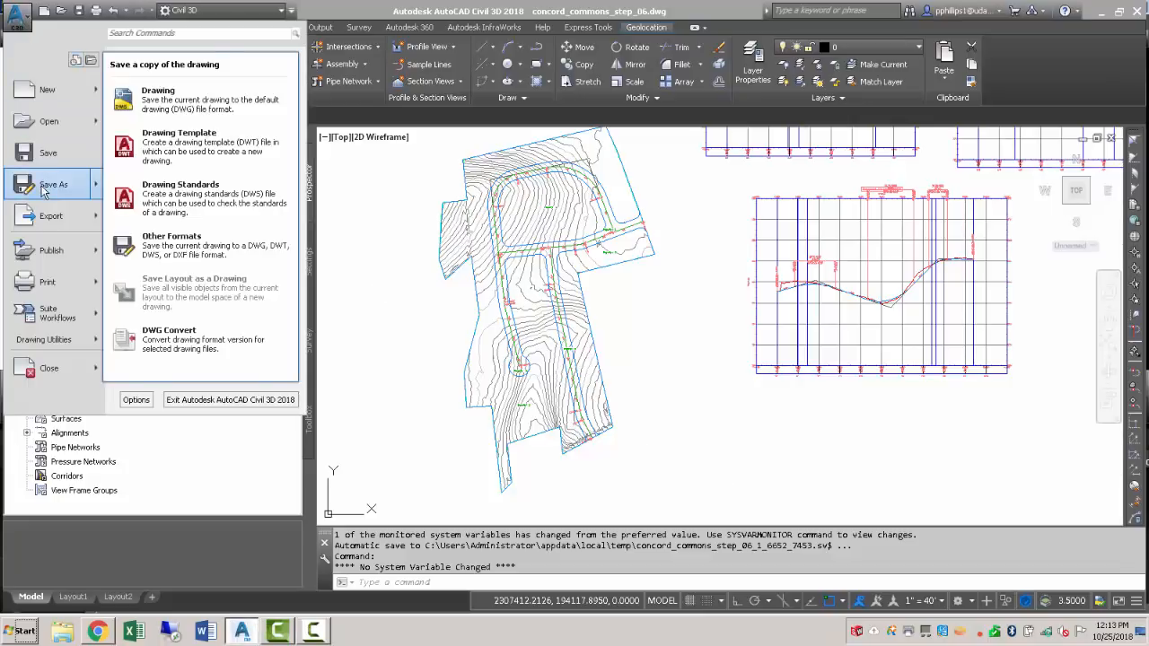
click(45, 187)
click(502, 438)
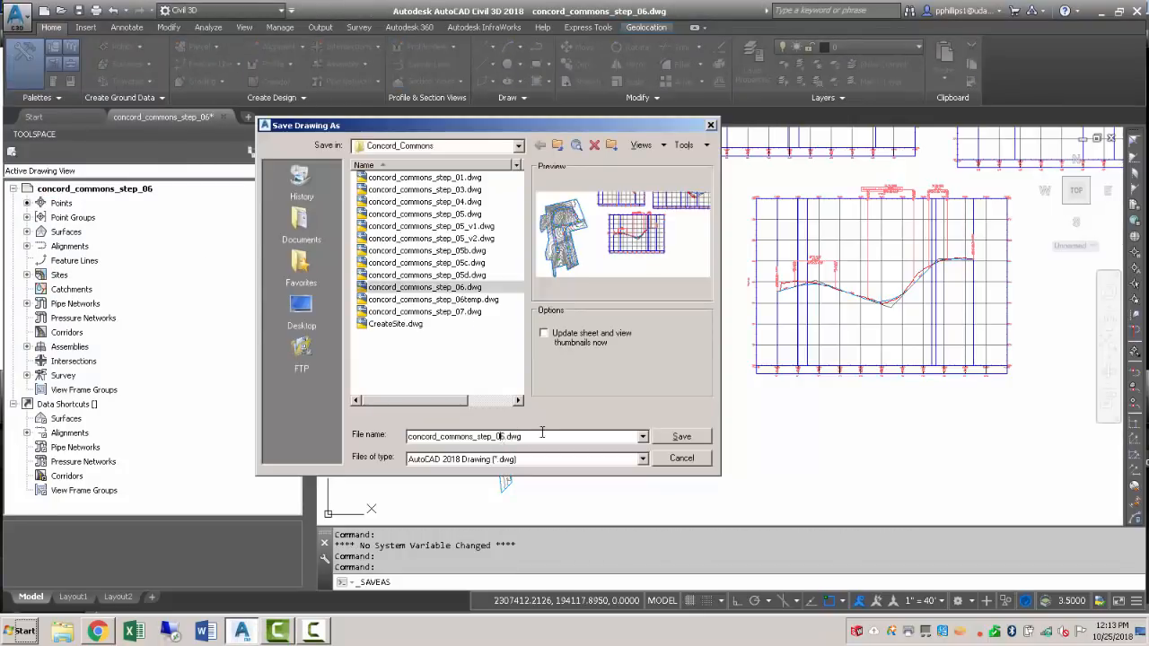
text(7)
key(Return)
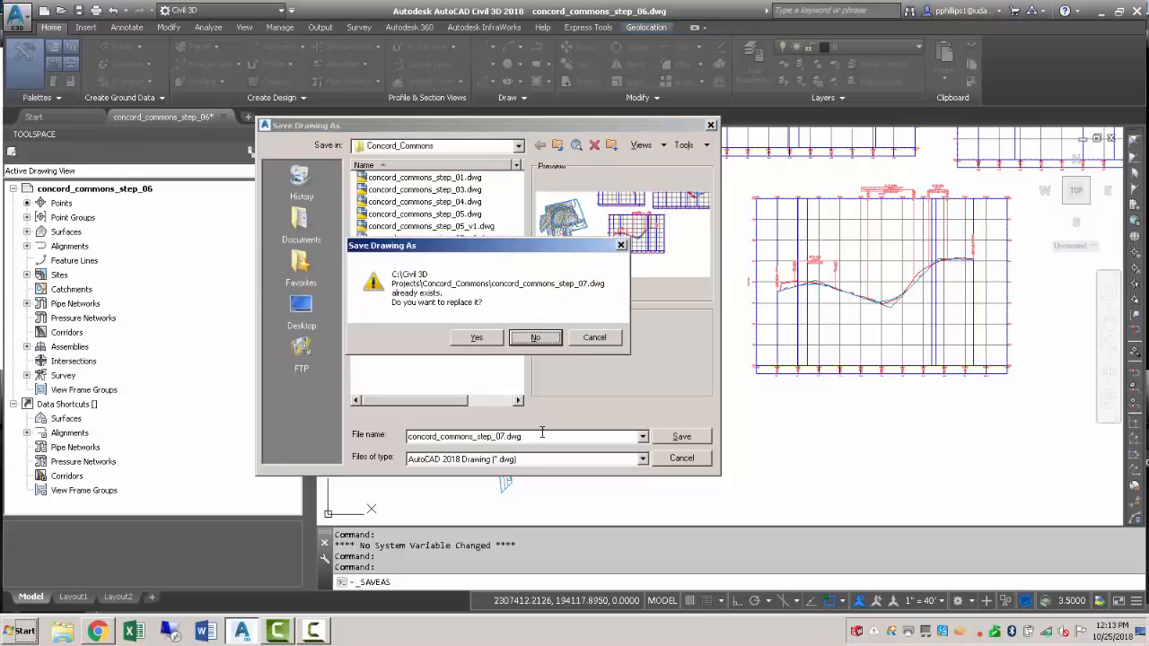
click(477, 338)
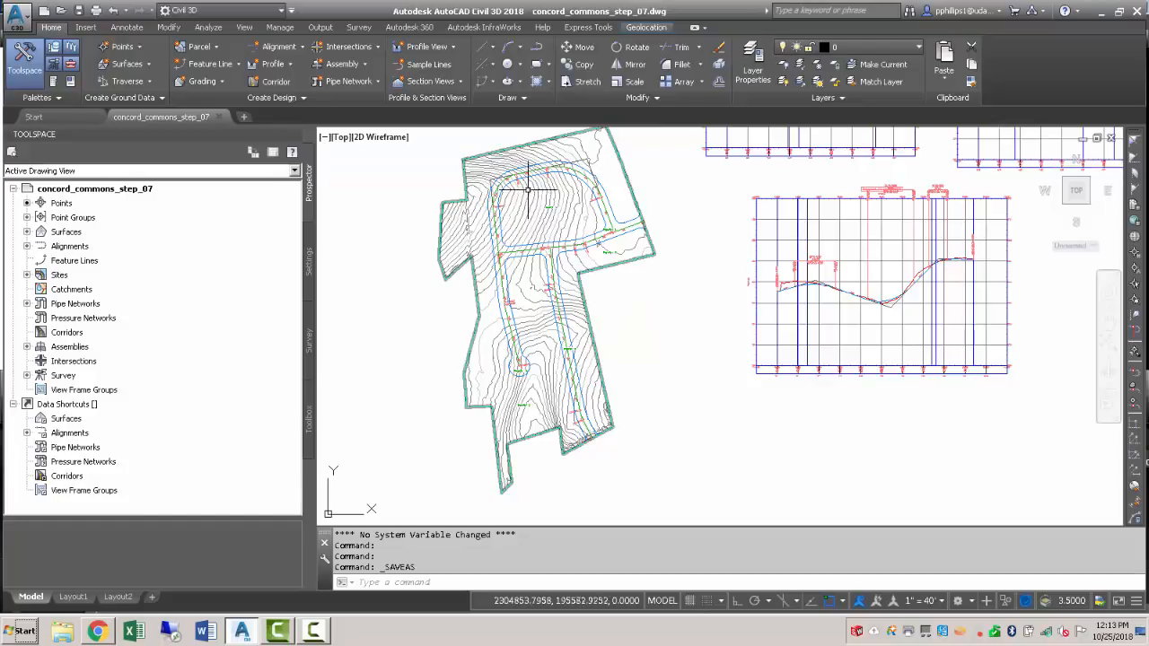
Create an assembly named Primary Road Full Section of type Undivided Crowned Road and place its baseline in the empty area above the site
middle_drag(533, 187, 537, 308)
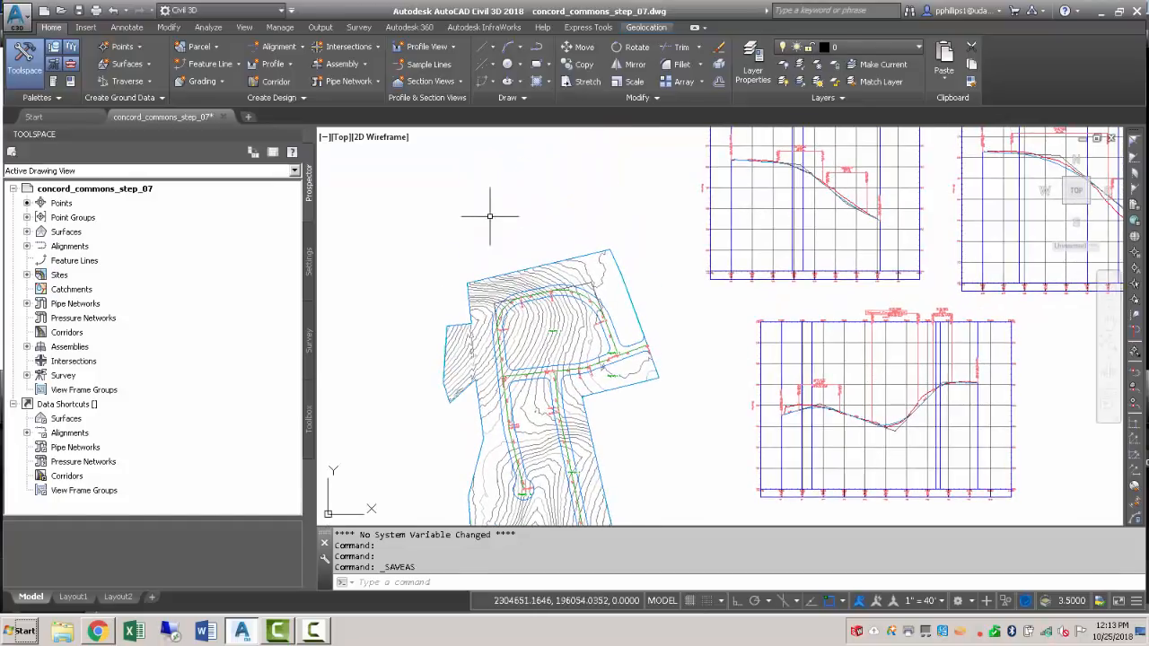
scroll(498, 213, up, 4)
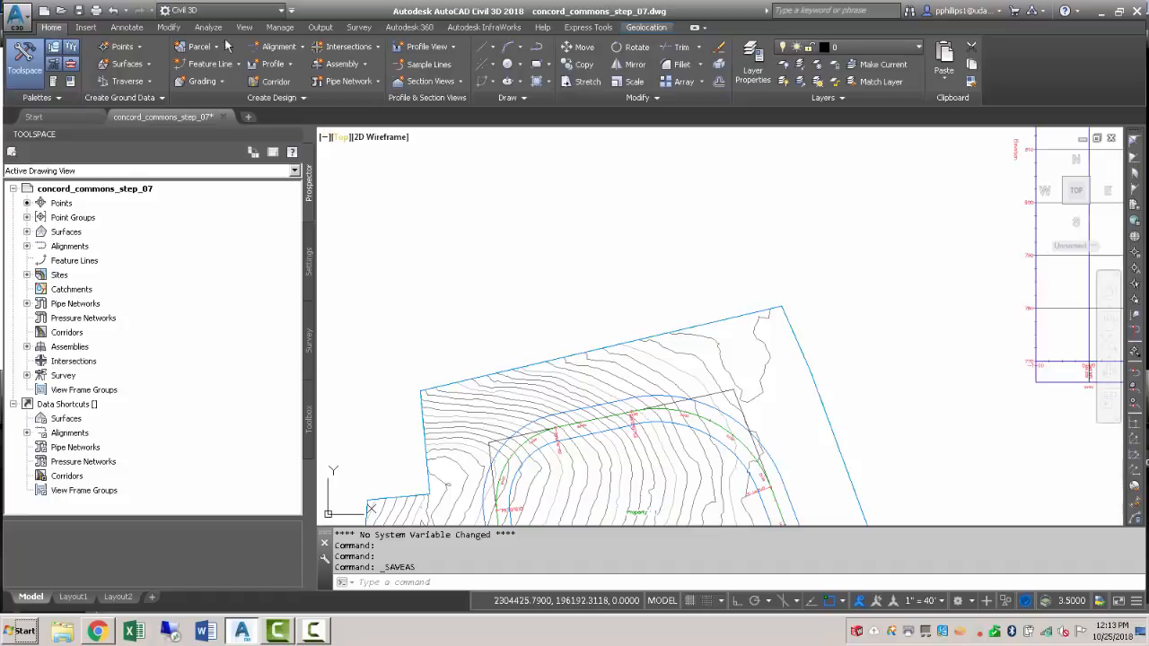
click(348, 65)
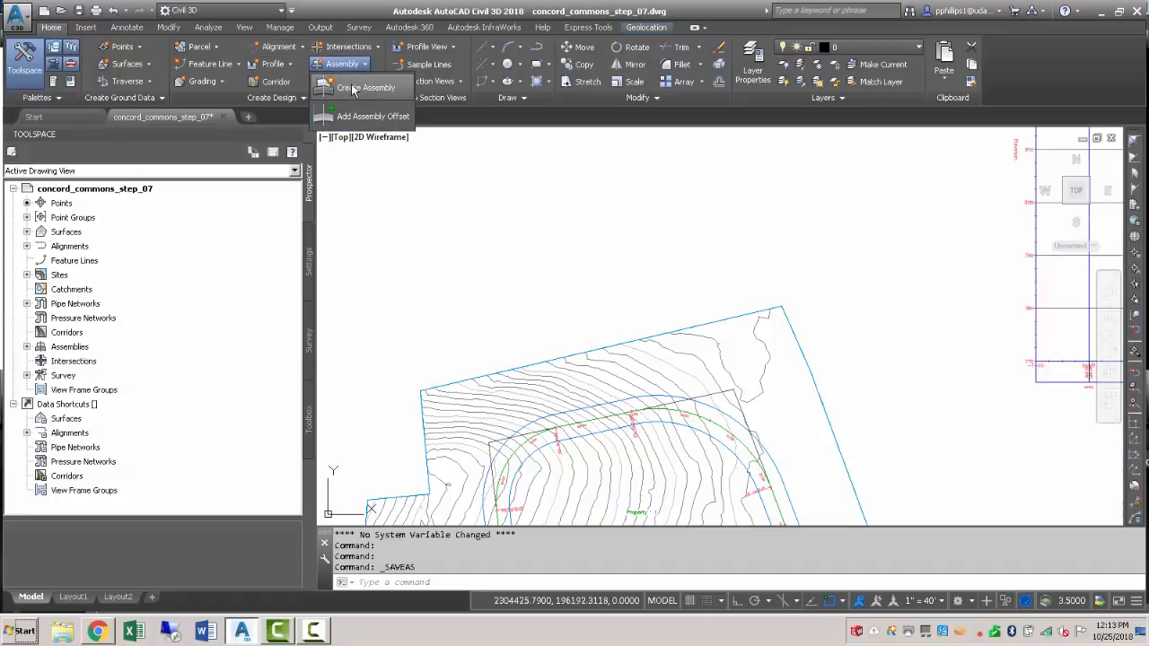
click(352, 90)
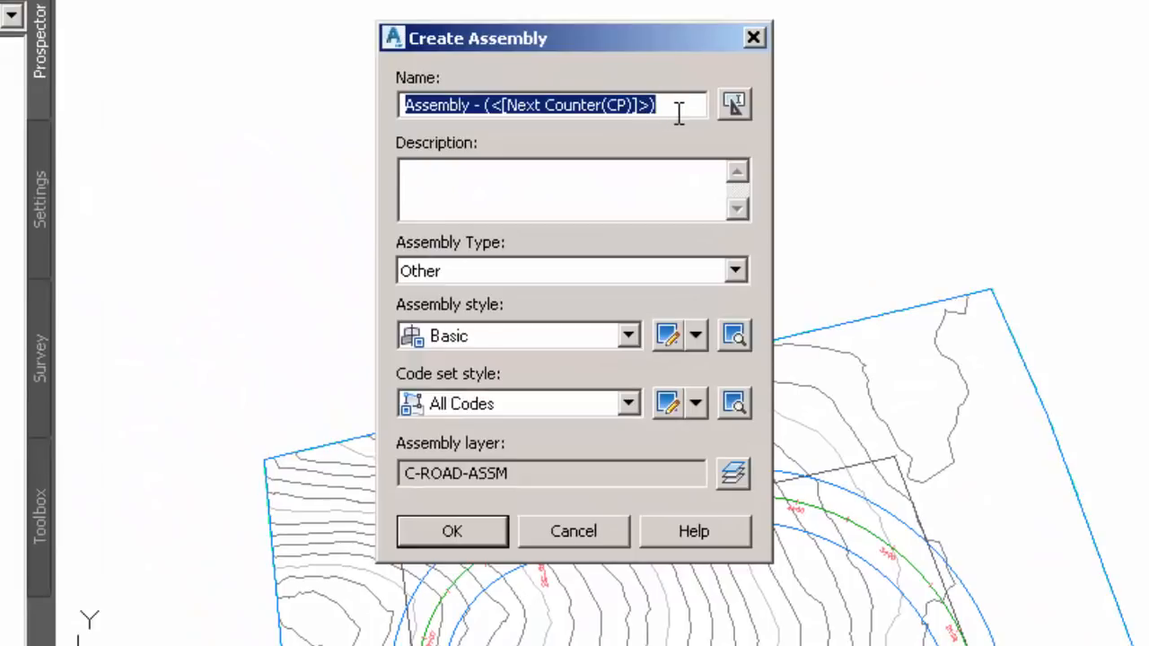
text(Primary Road Full Section)
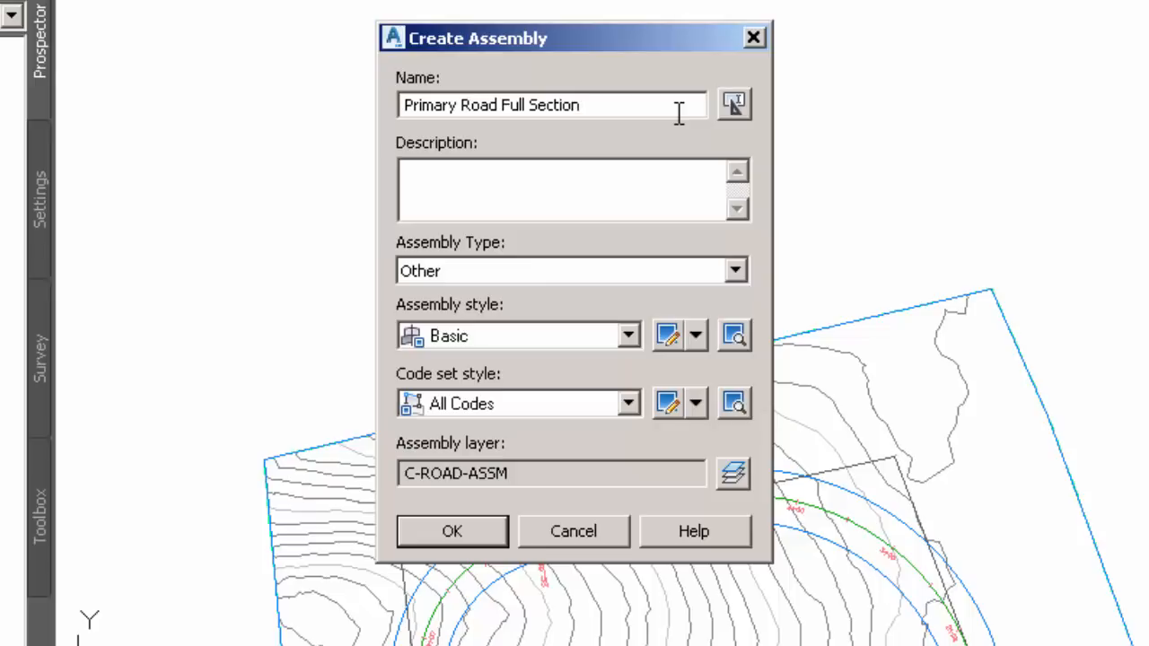
click(430, 275)
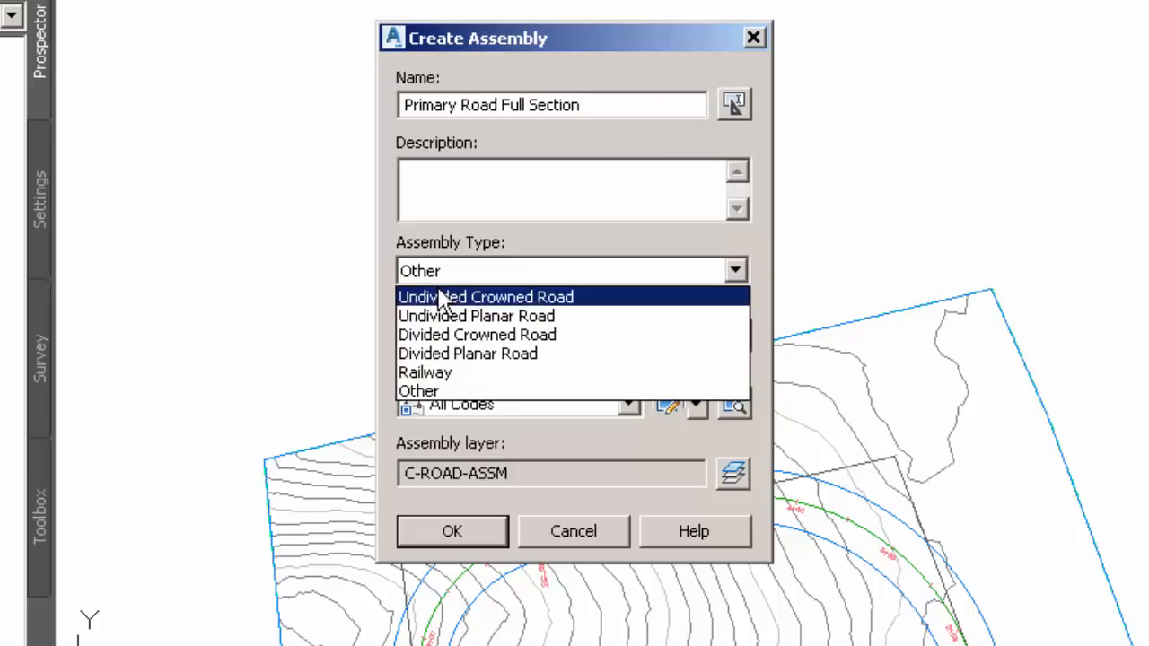
click(441, 298)
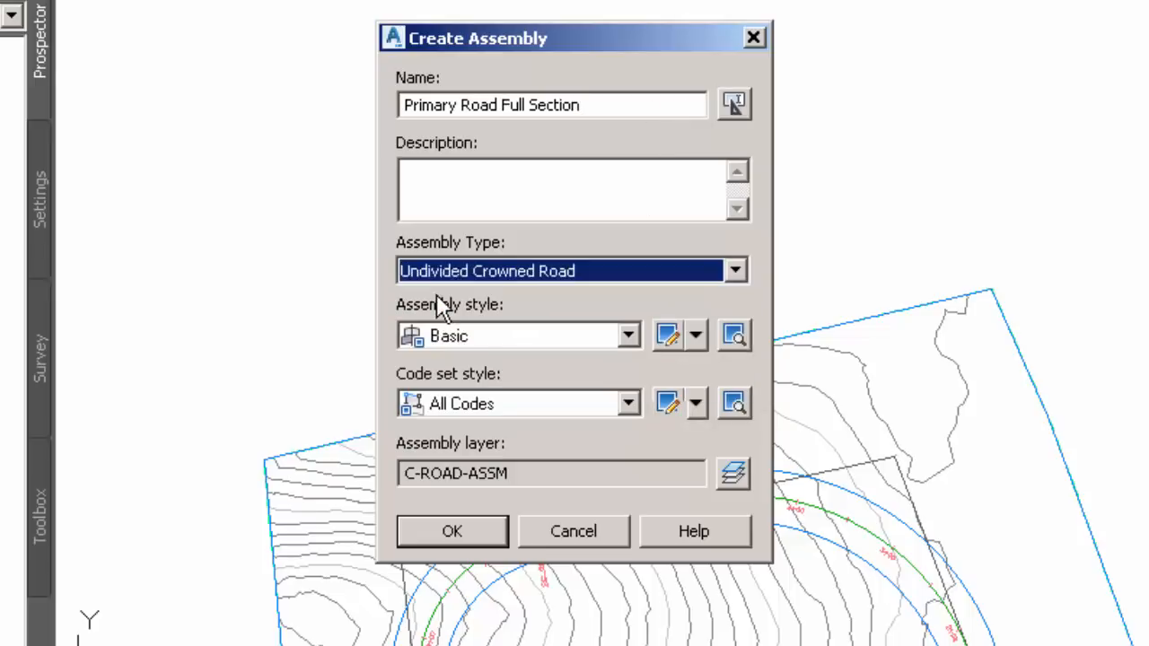
click(451, 531)
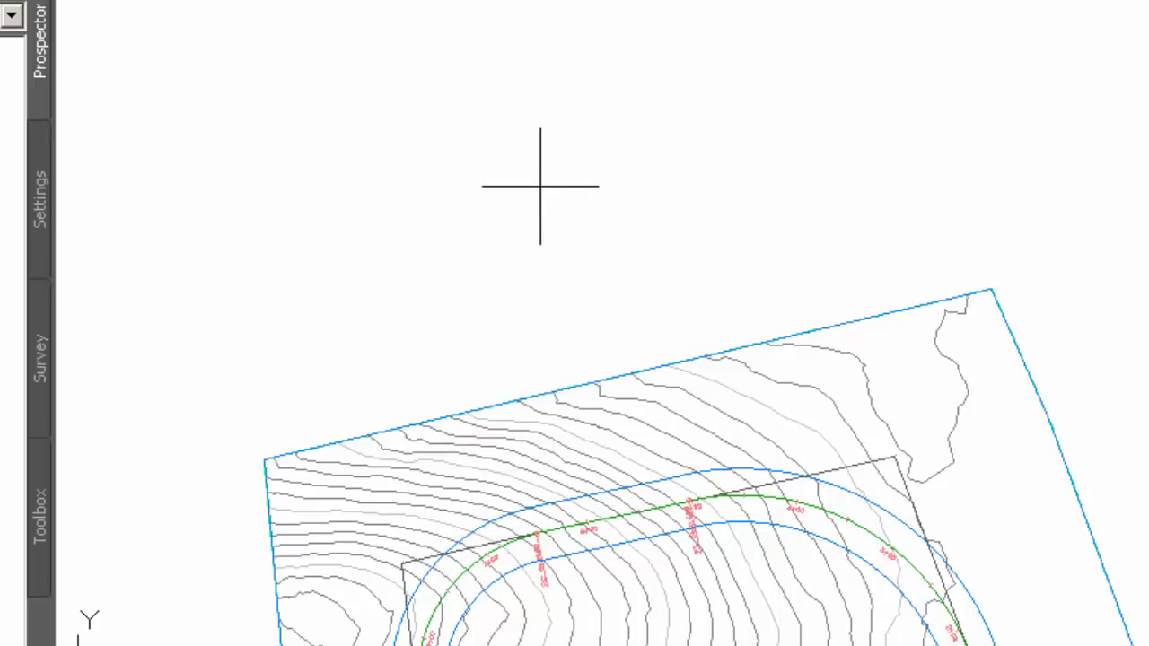
click(540, 186)
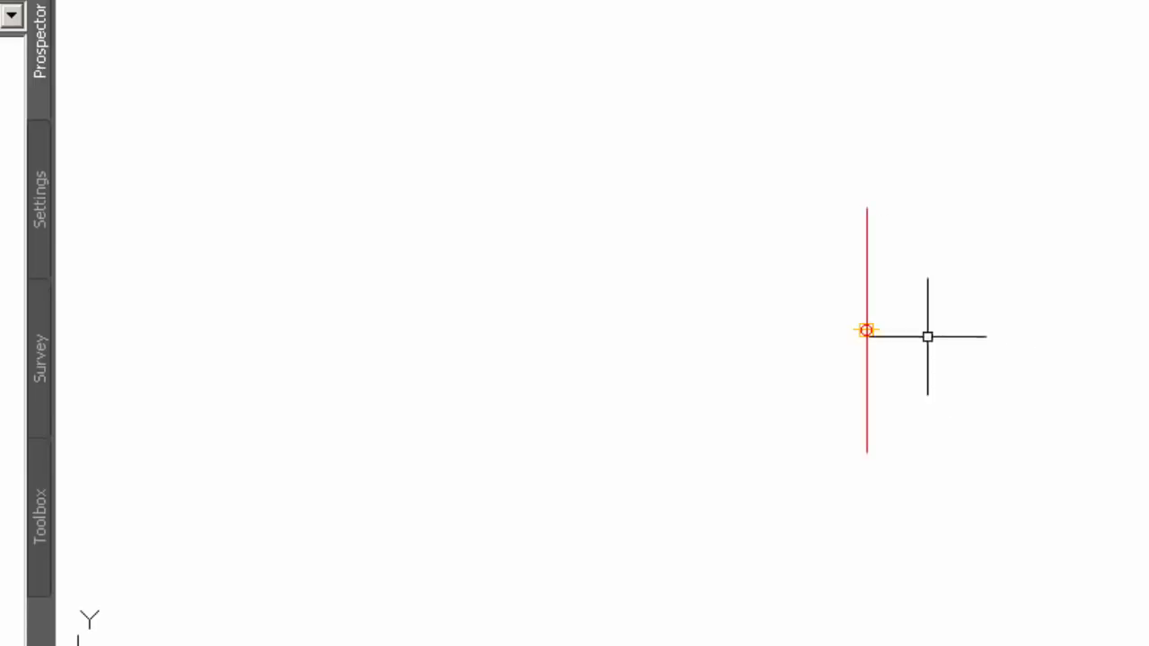
Attach a right-side LaneSuperelevationAOR subassembly, 12 ft wide at -2% slope, to the Primary Road Full Section baseline
click(865, 264)
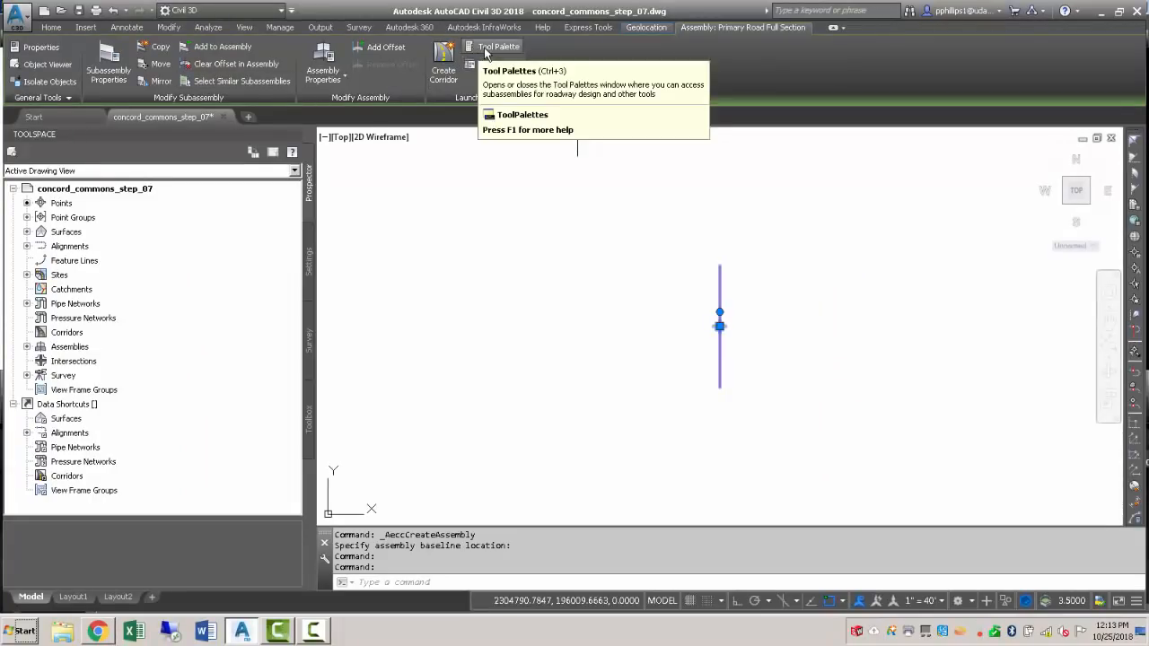
click(482, 52)
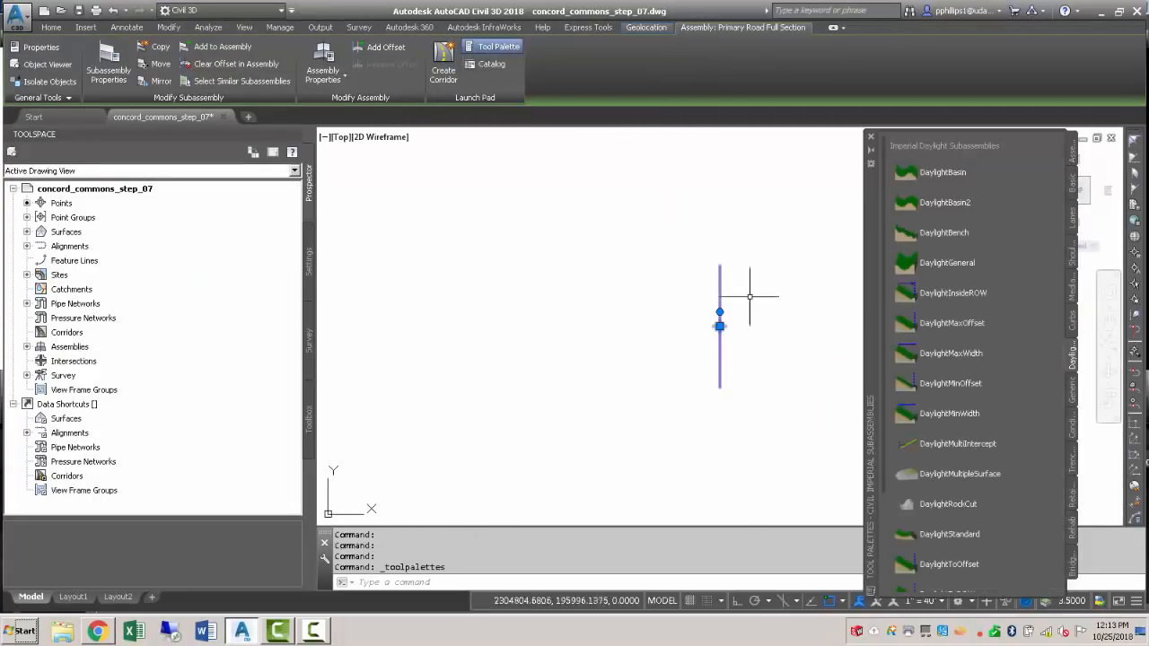
middle_drag(764, 314, 652, 295)
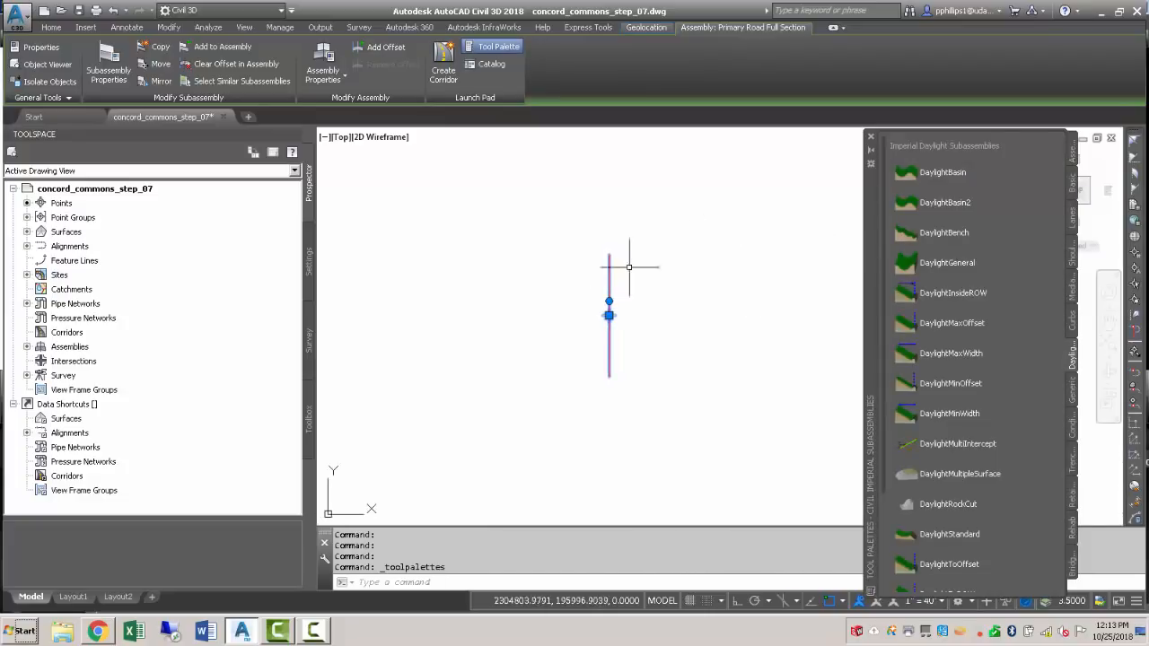
click(1073, 216)
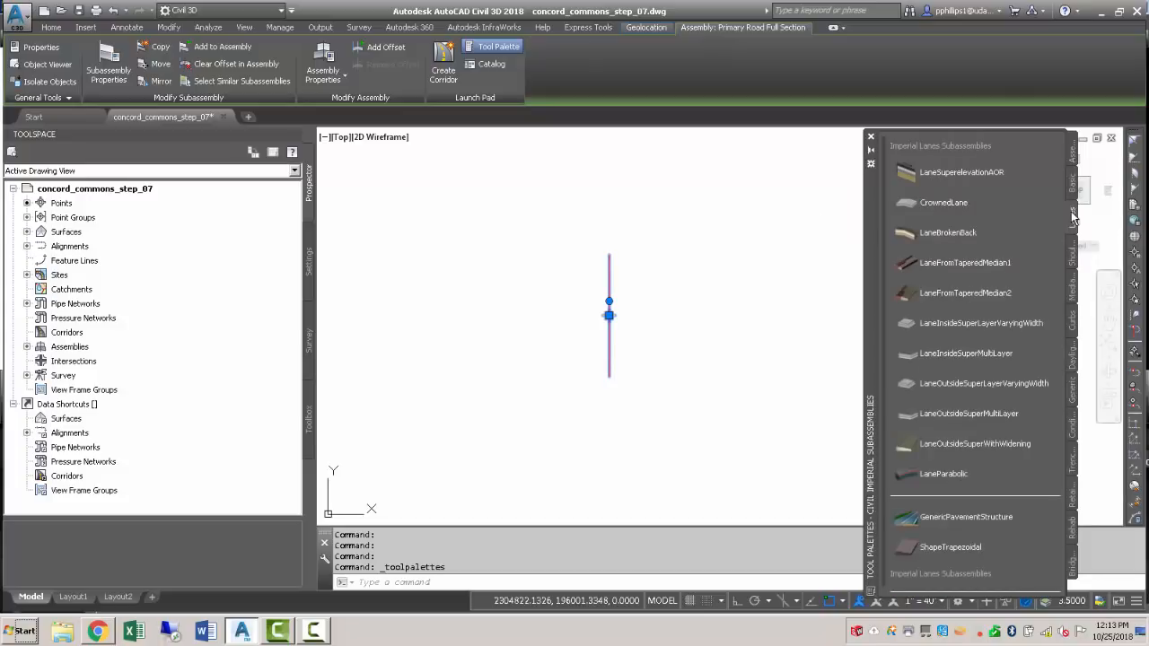
click(926, 178)
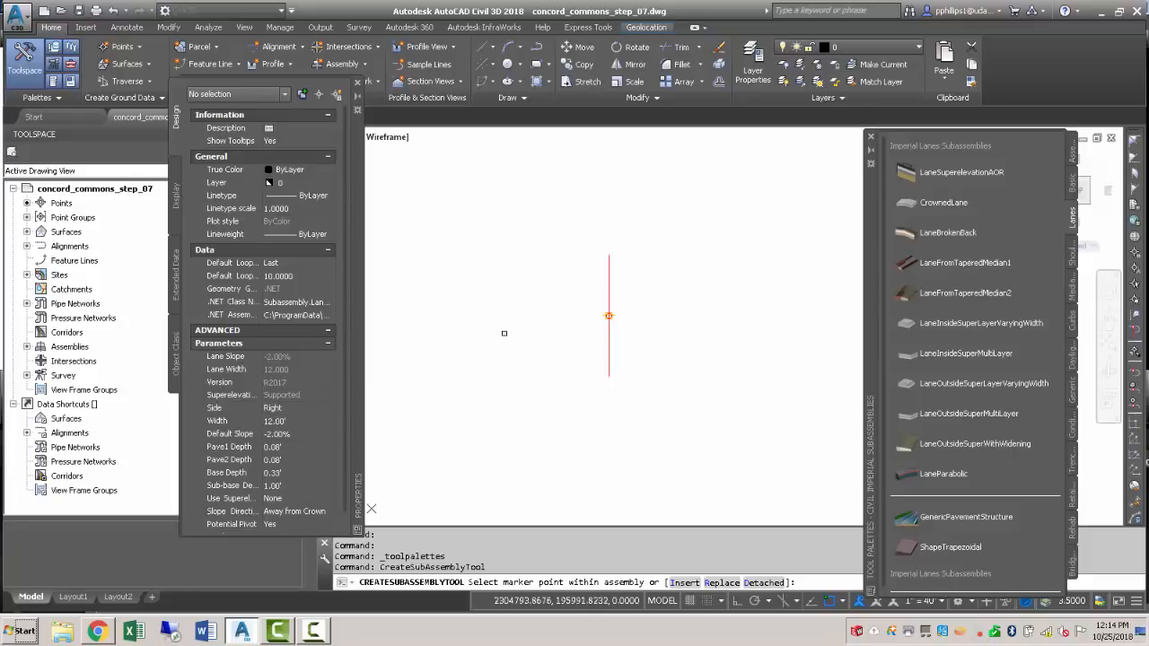
click(608, 275)
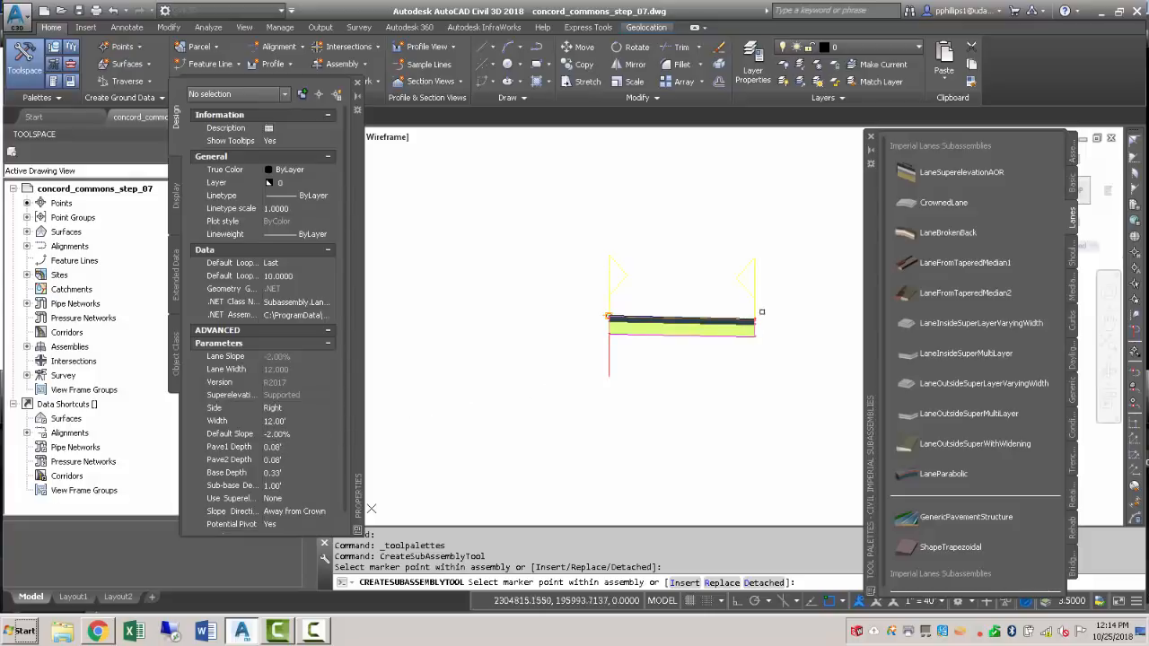
key(Escape)
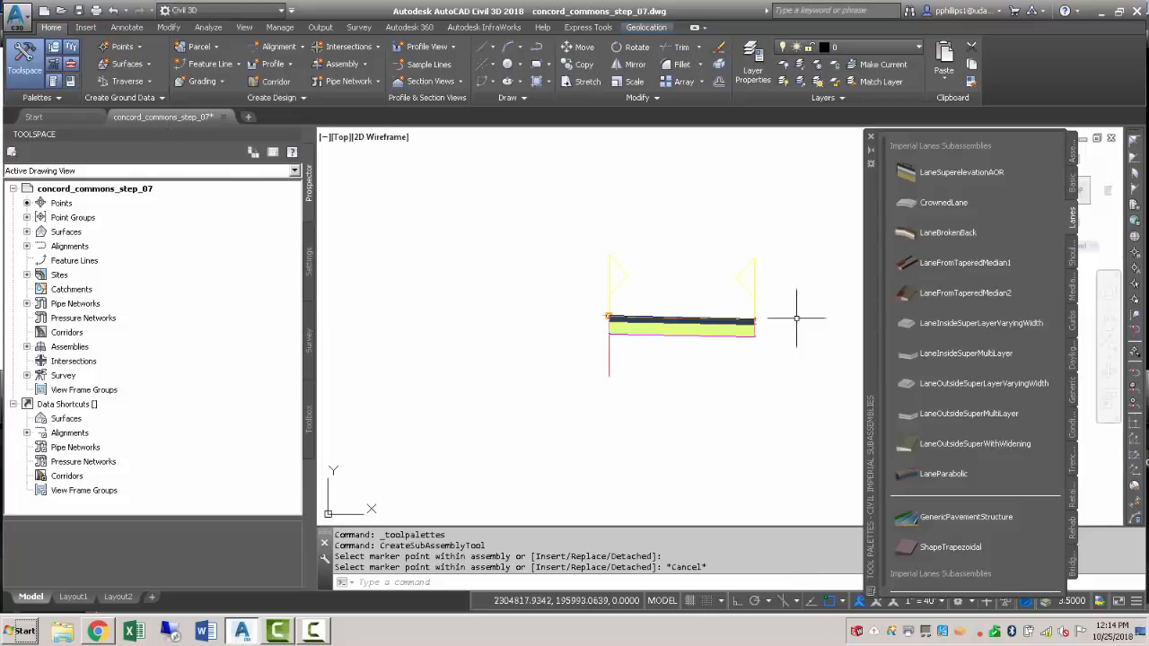
Attach a right-side UrbanCurbGutterGeneral subassembly to the top outer edge of the lane, inserted at the gutter edge
click(1074, 325)
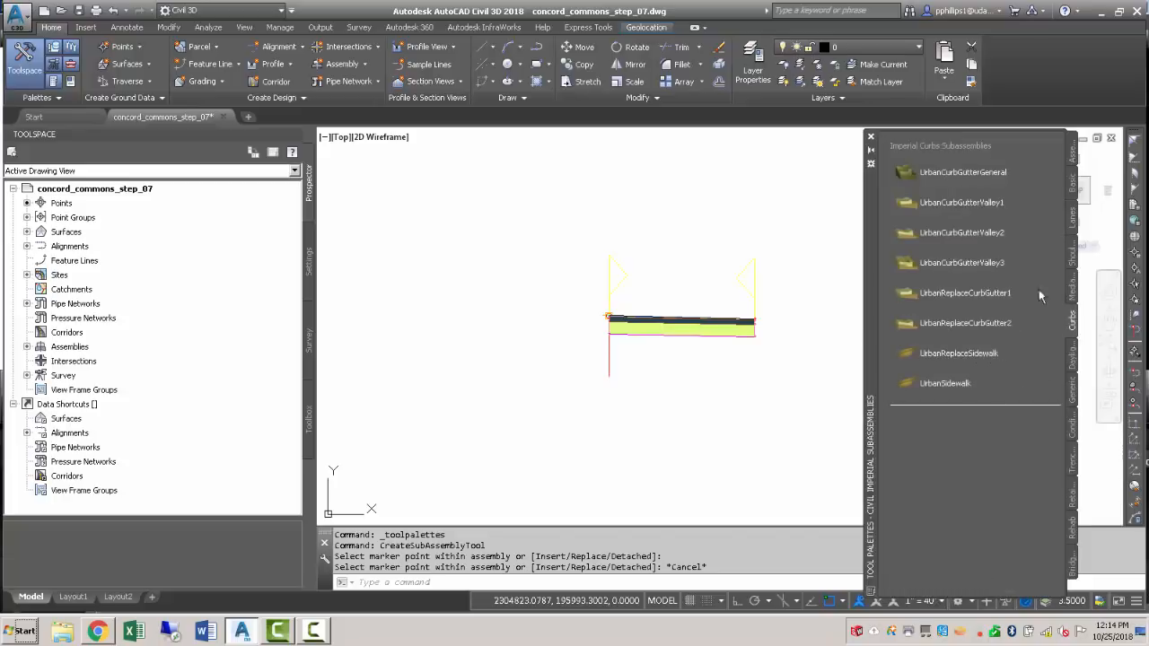
click(954, 173)
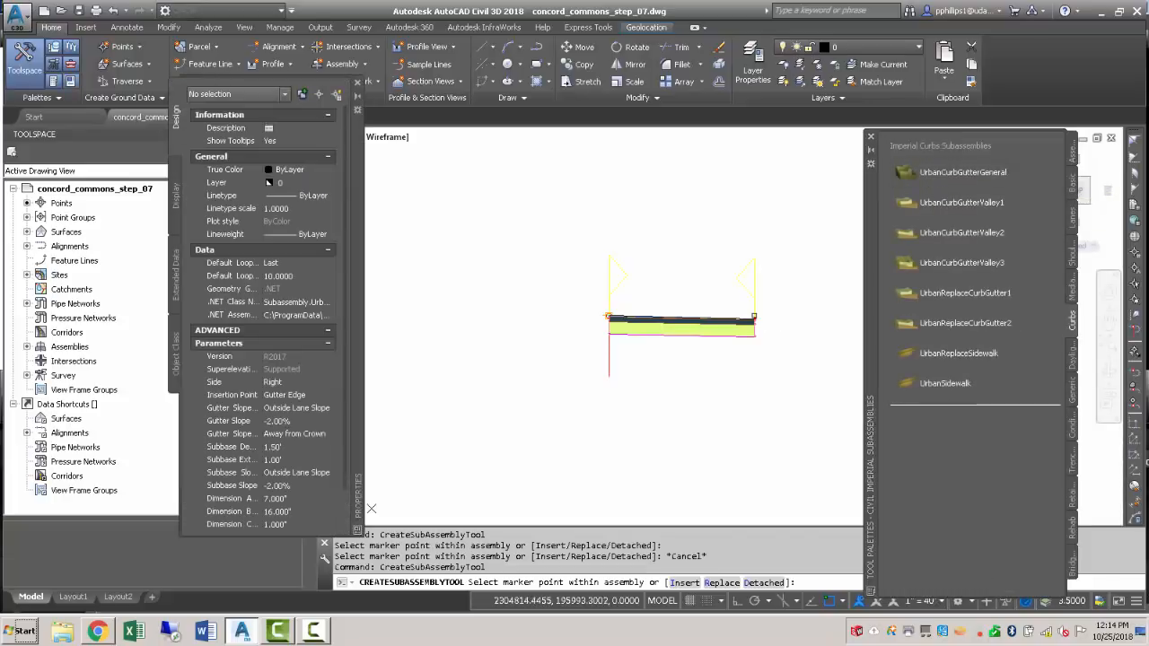
scroll(754, 317, up, 6)
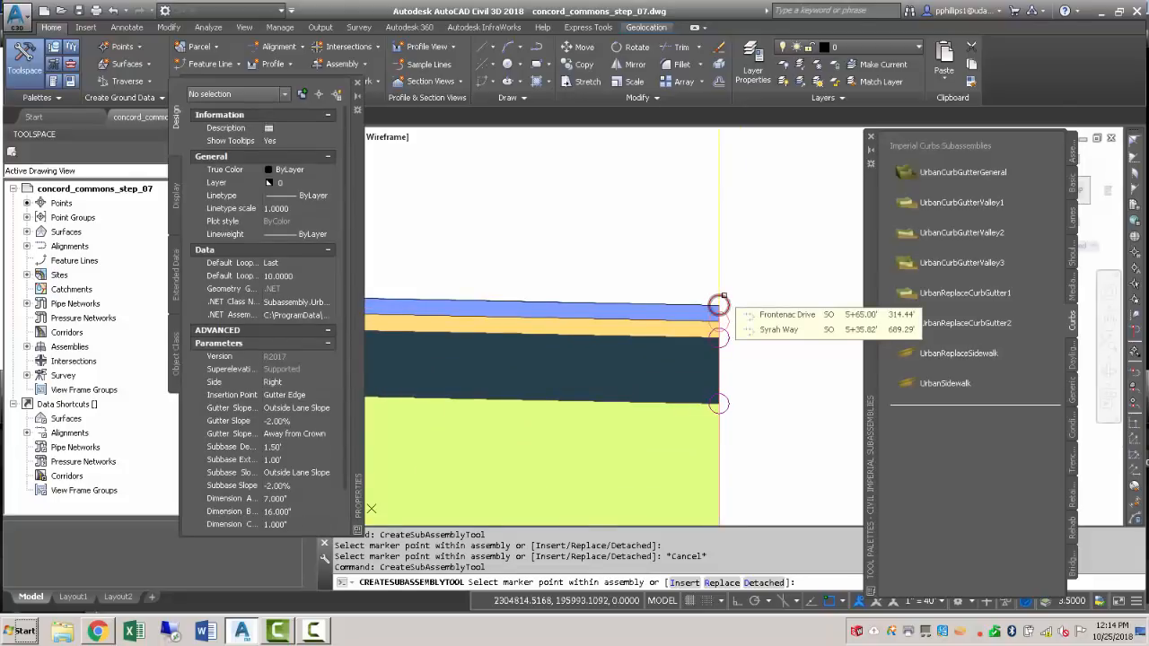
click(718, 305)
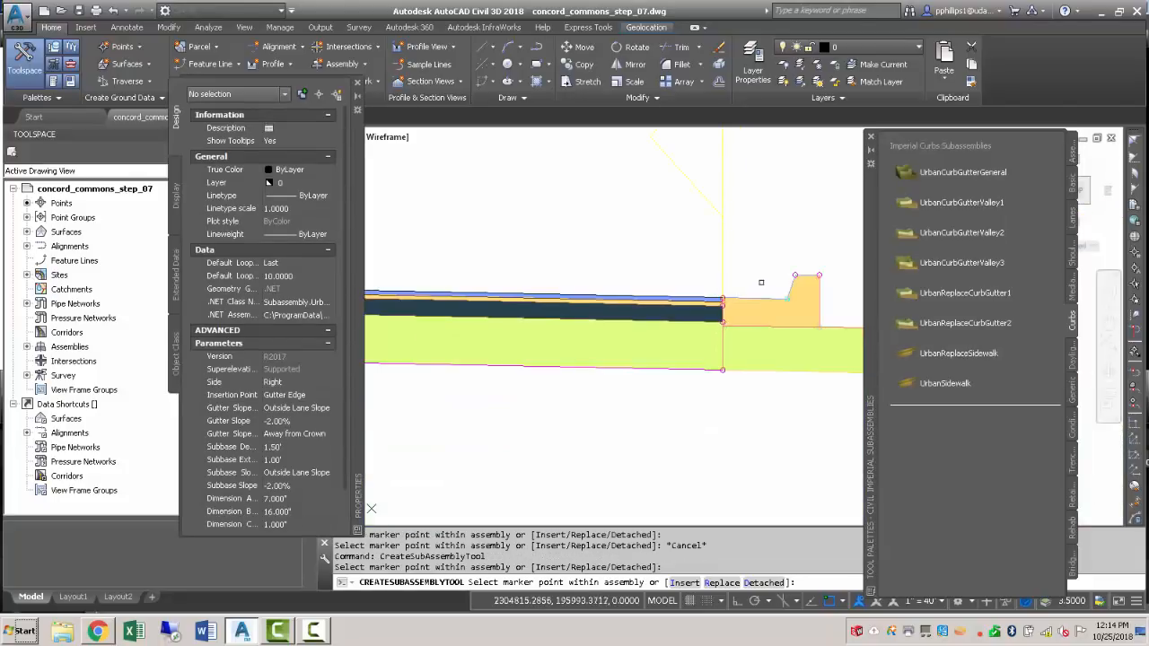
scroll(760, 281, down, 2)
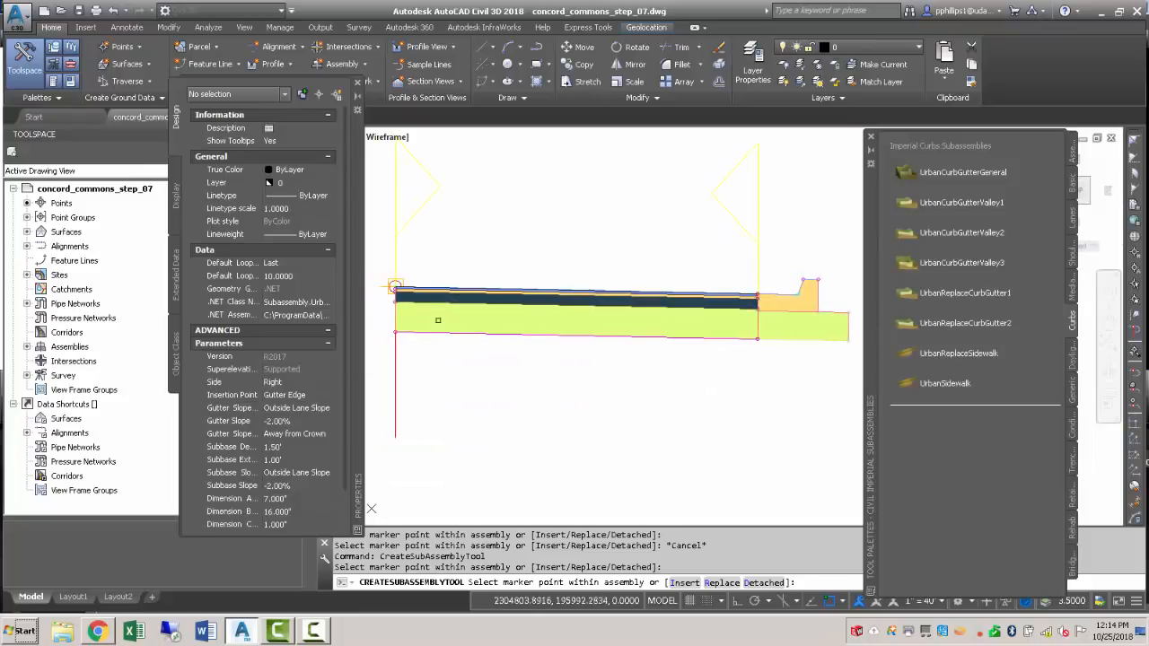
key(Escape)
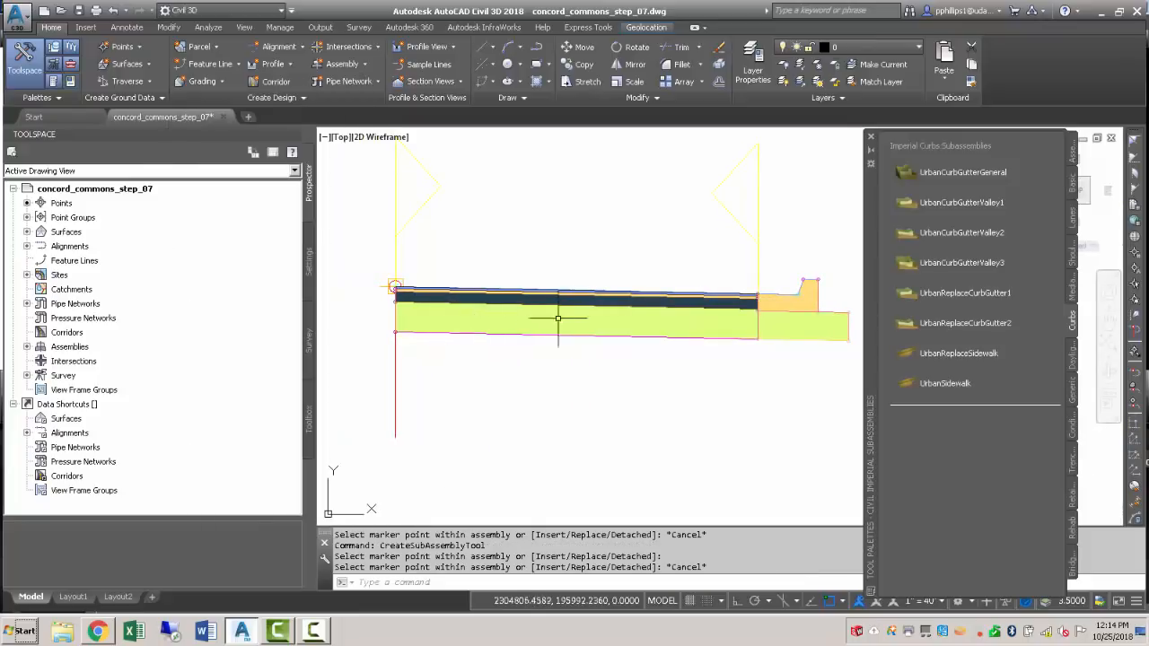
Mirror the lane and the curb-and-gutter subassemblies about the assembly baseline marker to build the other side of the road
middle_drag(761, 320, 757, 325)
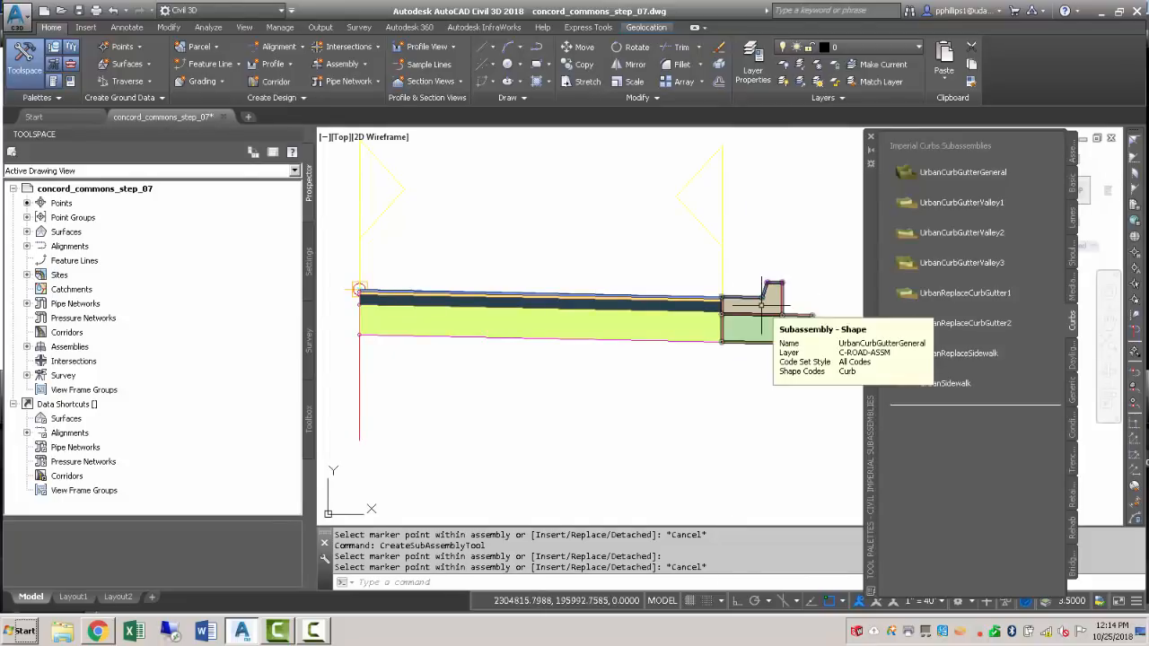
scroll(619, 296, down, 2)
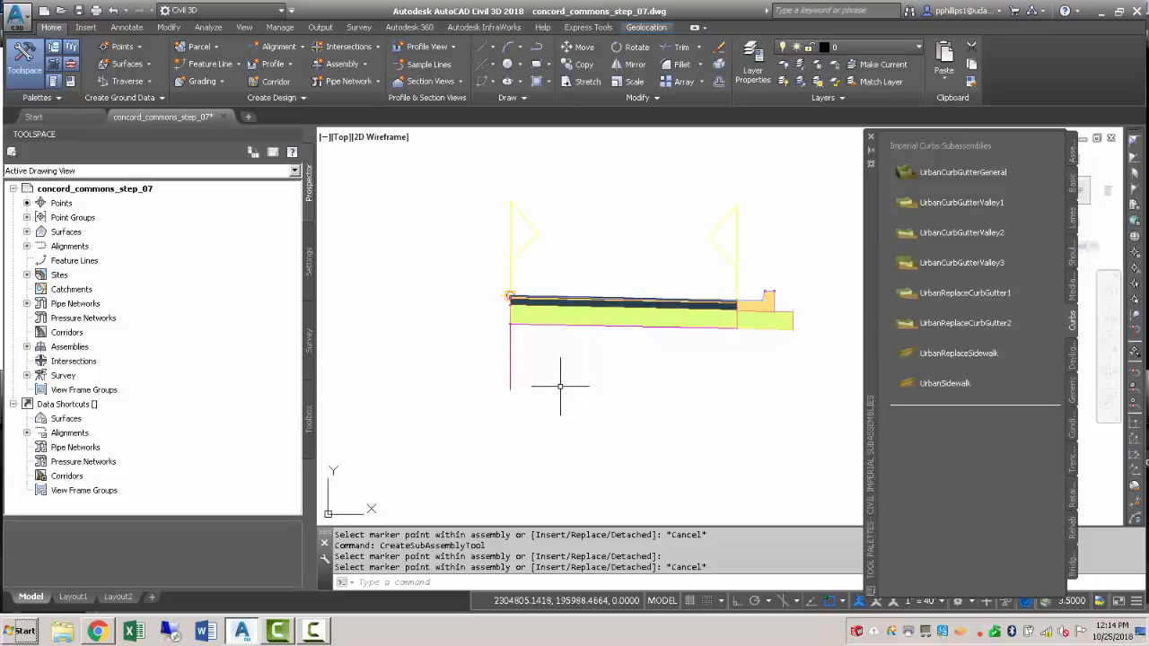
click(510, 344)
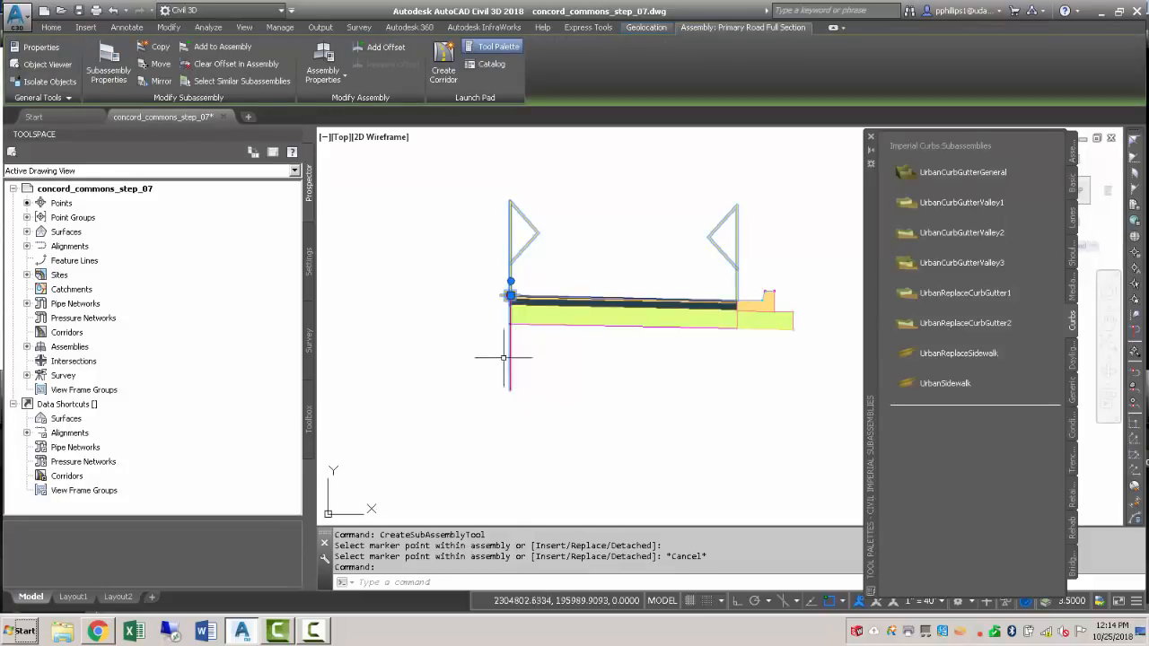
click(160, 81)
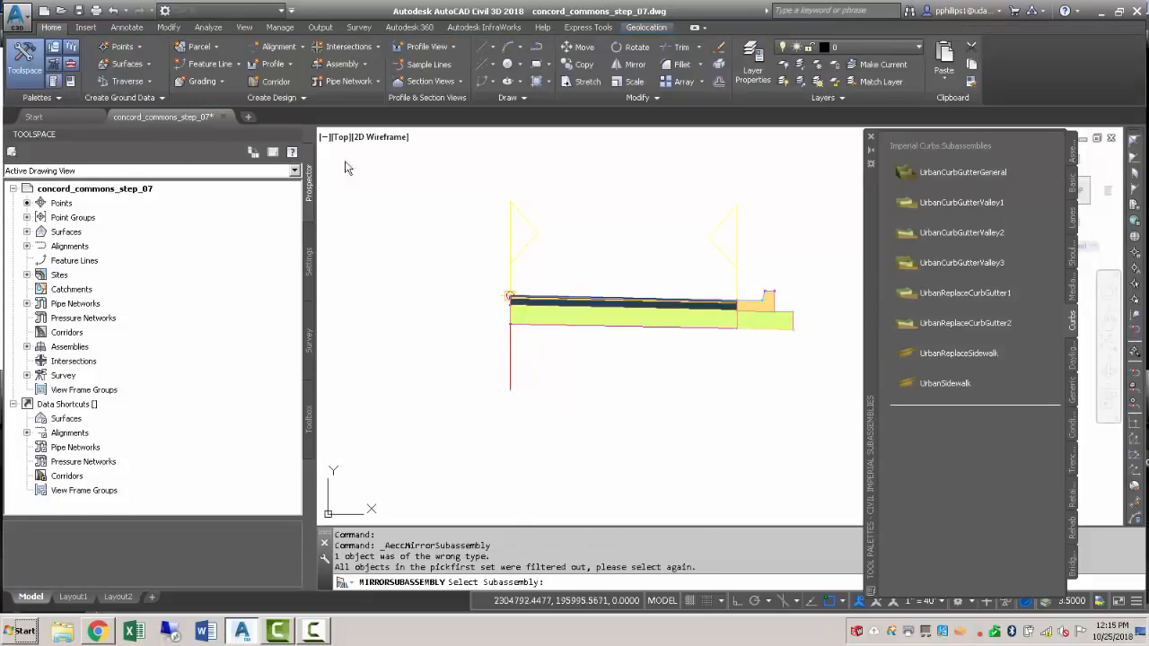
click(645, 325)
click(646, 303)
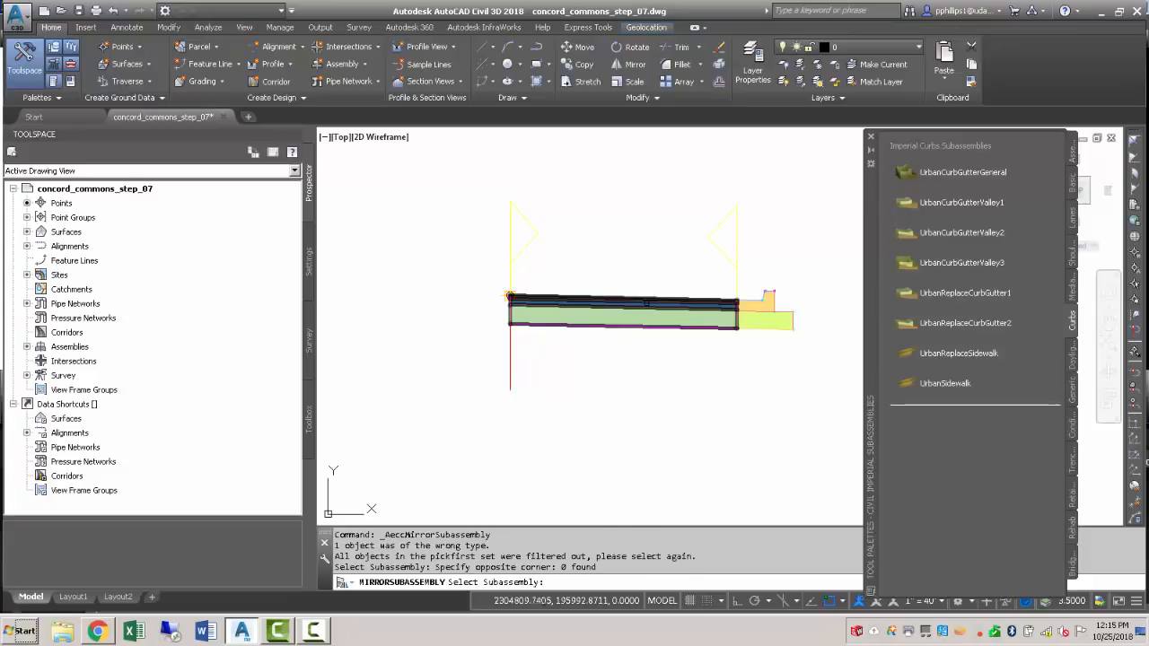
click(643, 304)
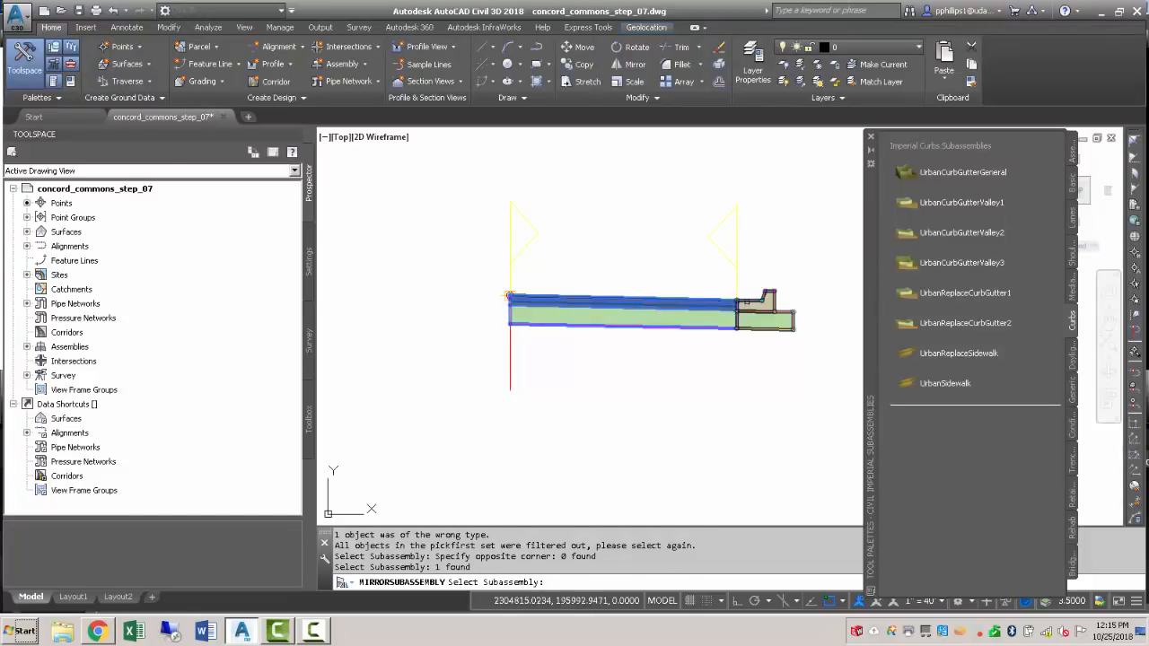
click(745, 303)
key(Return)
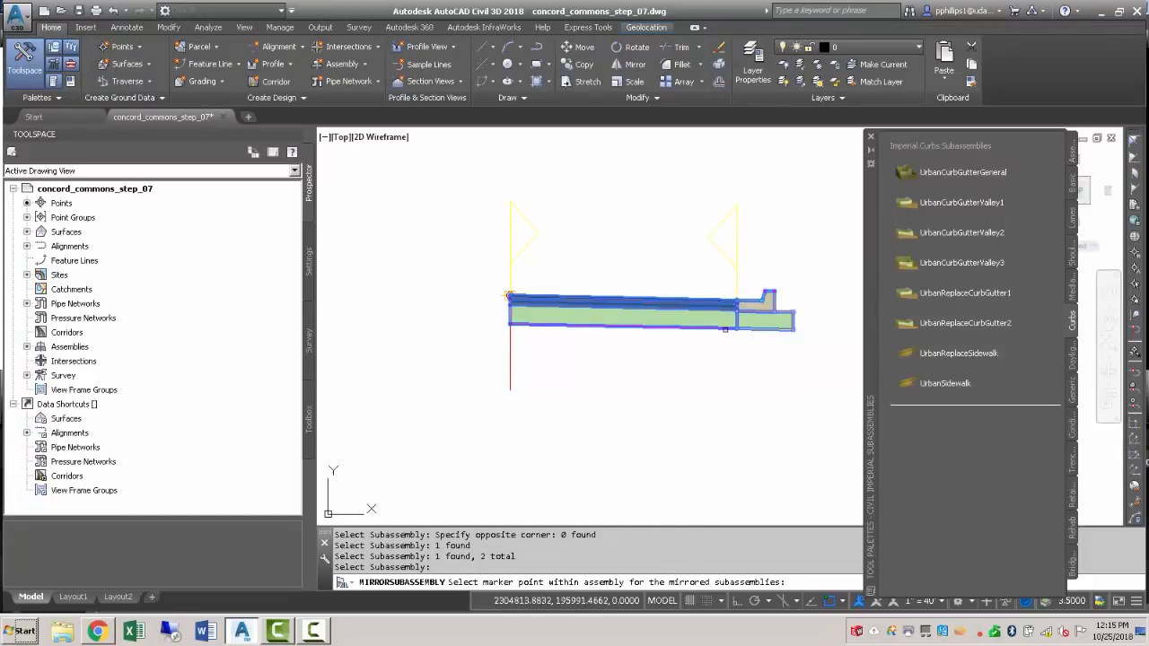
click(509, 296)
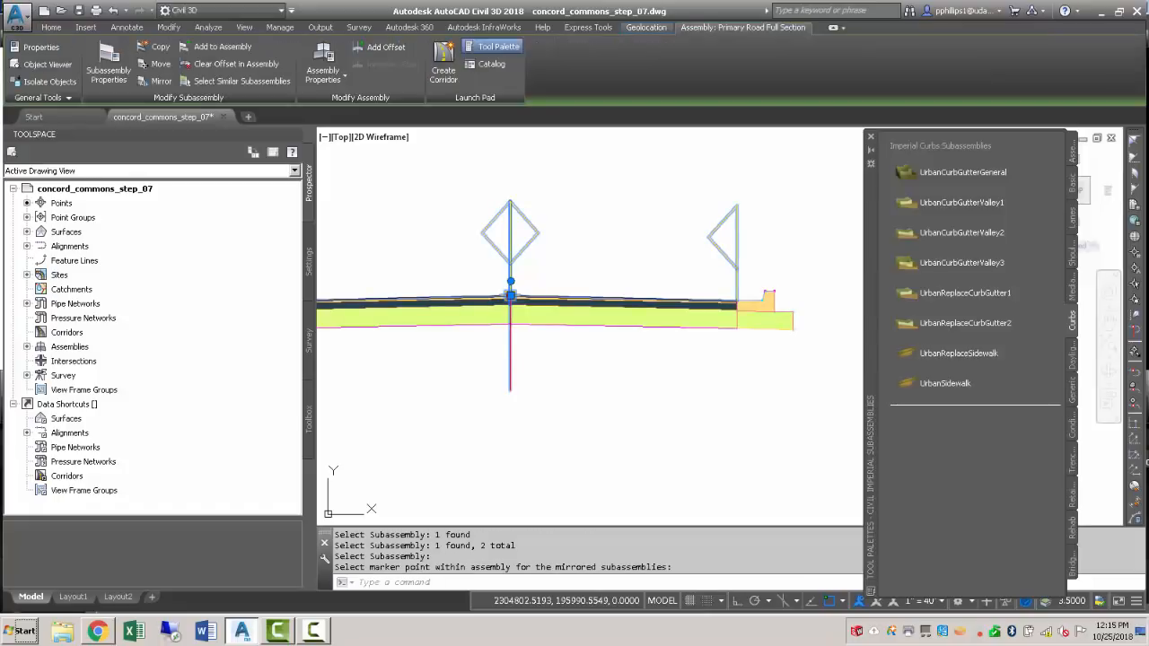
scroll(585, 342, down, 2)
middle_drag(582, 342, 615, 334)
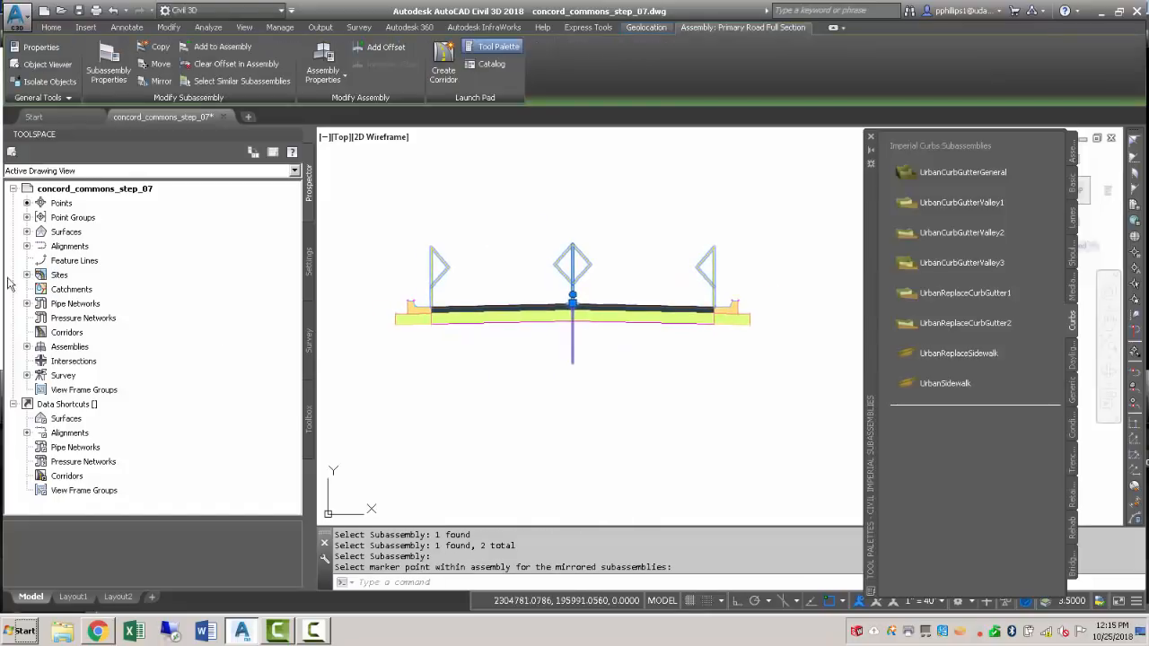
Examine which subassemblies the Primary Road Full Section baseline holds in its Right and Left groups
click(26, 347)
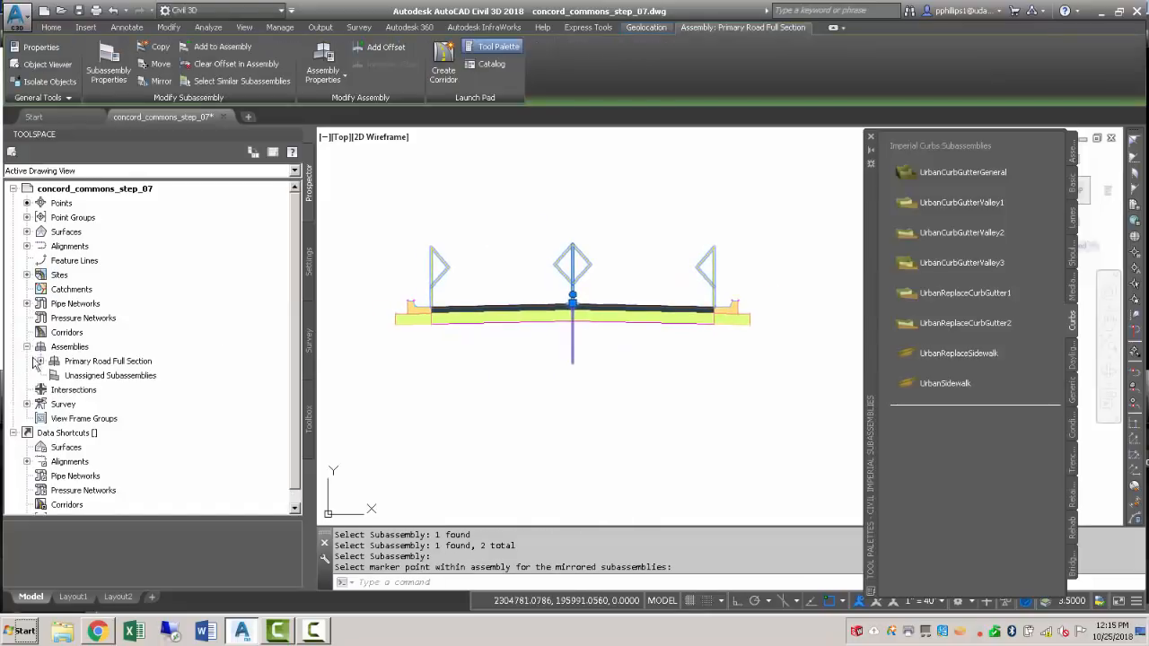
click(40, 361)
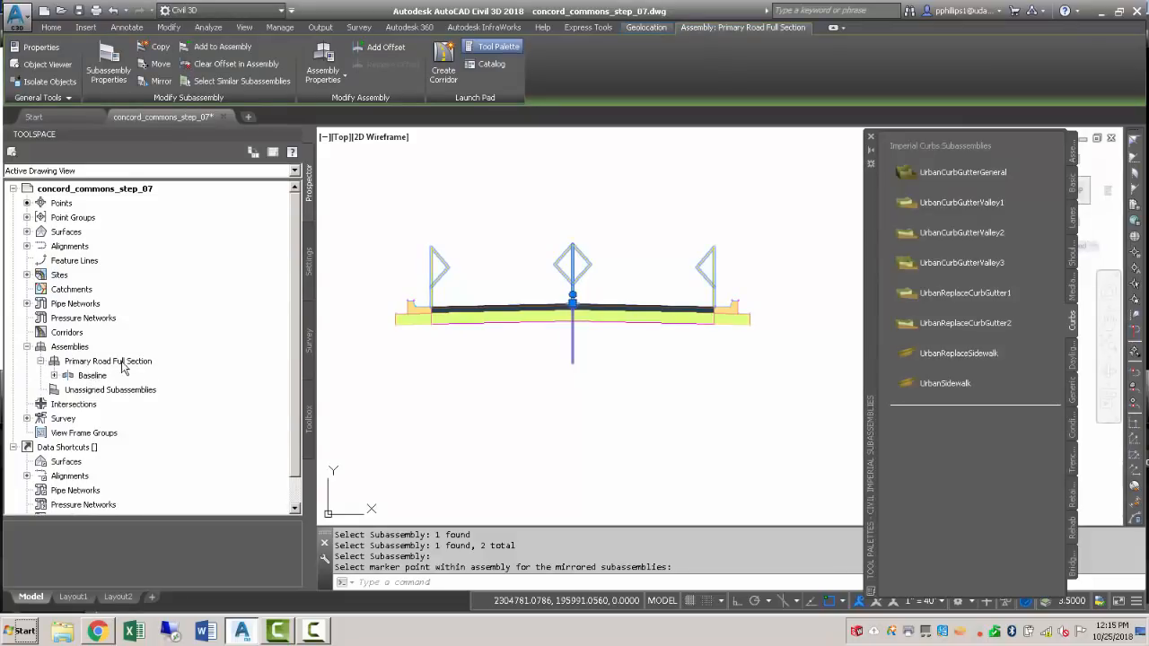
click(53, 375)
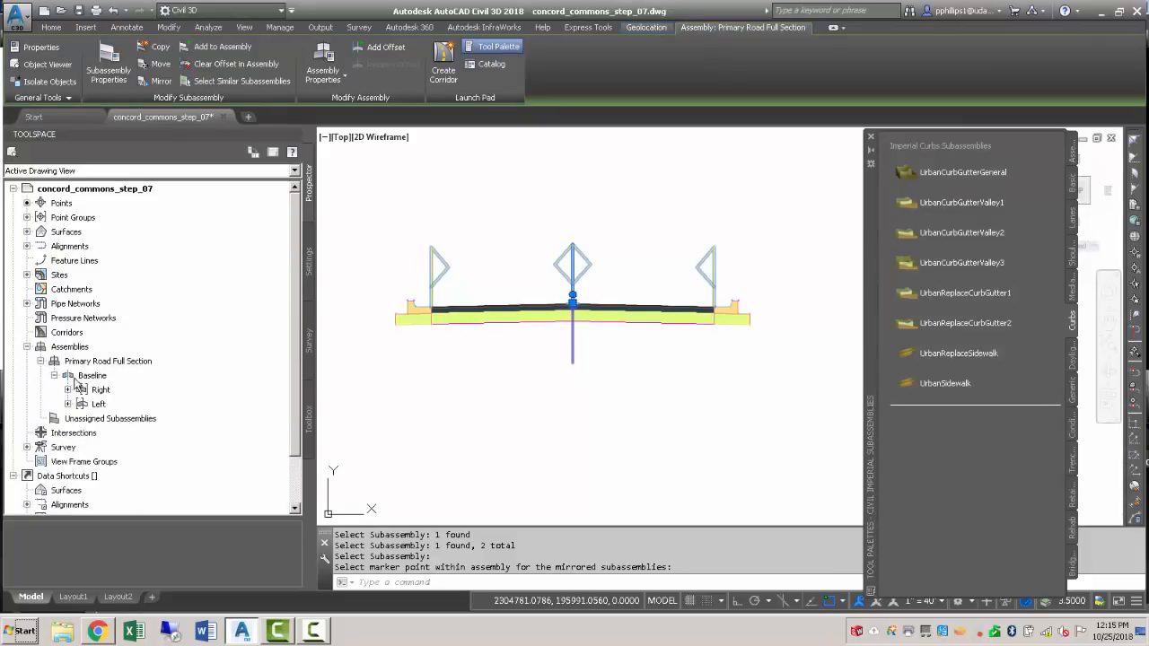
click(69, 390)
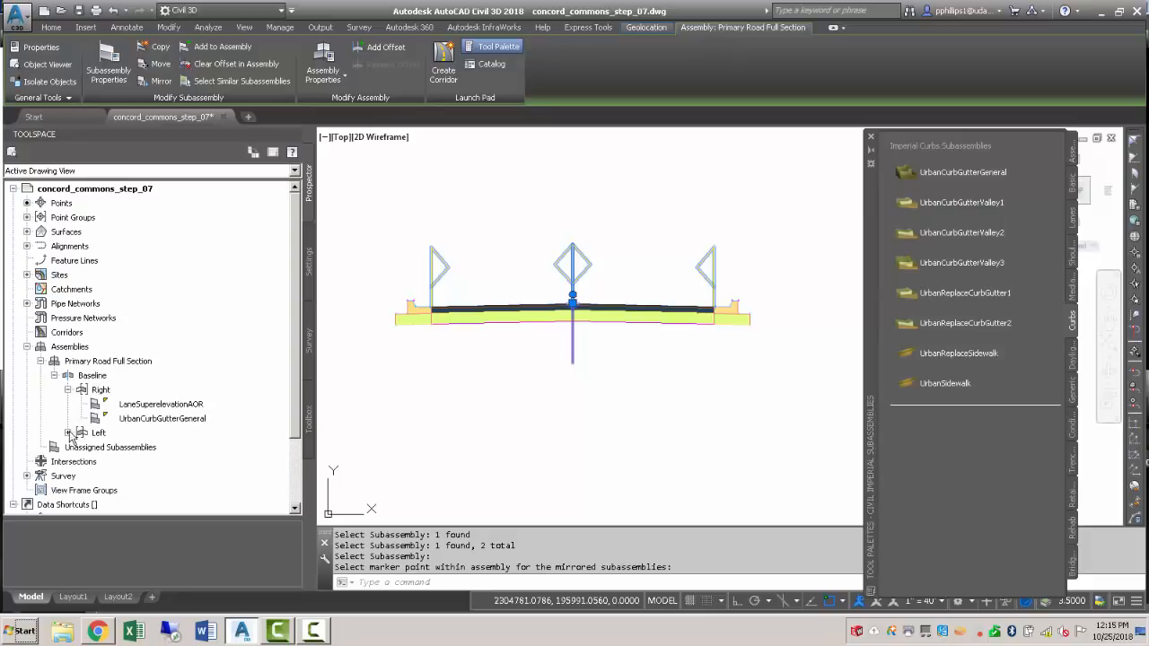
click(68, 433)
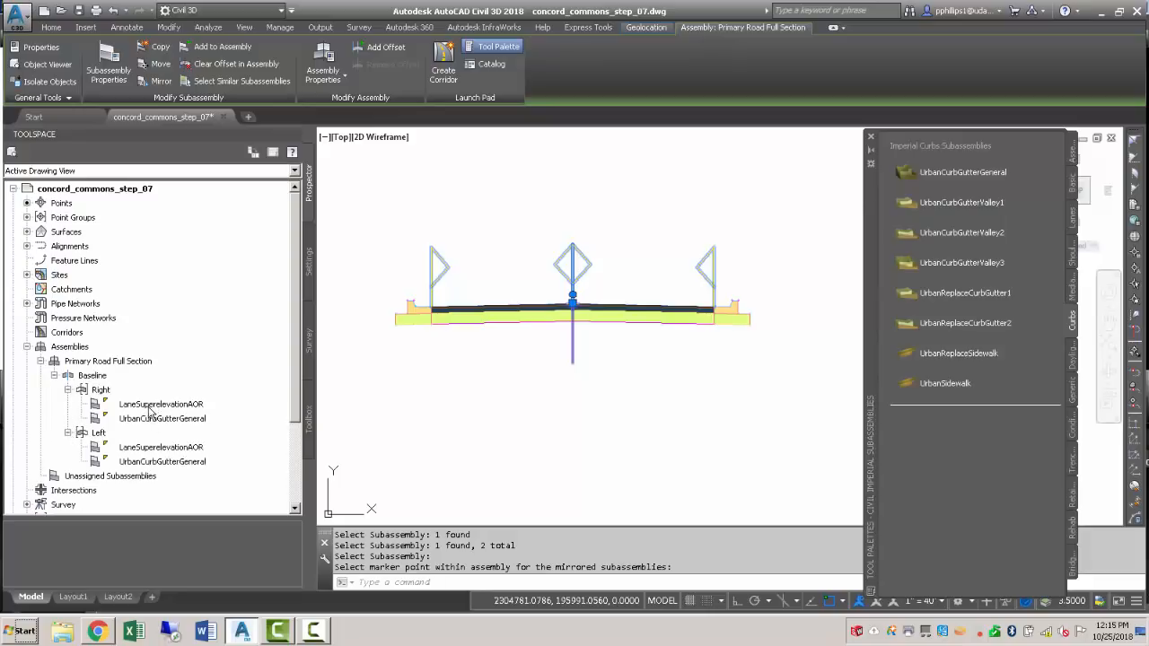
click(54, 375)
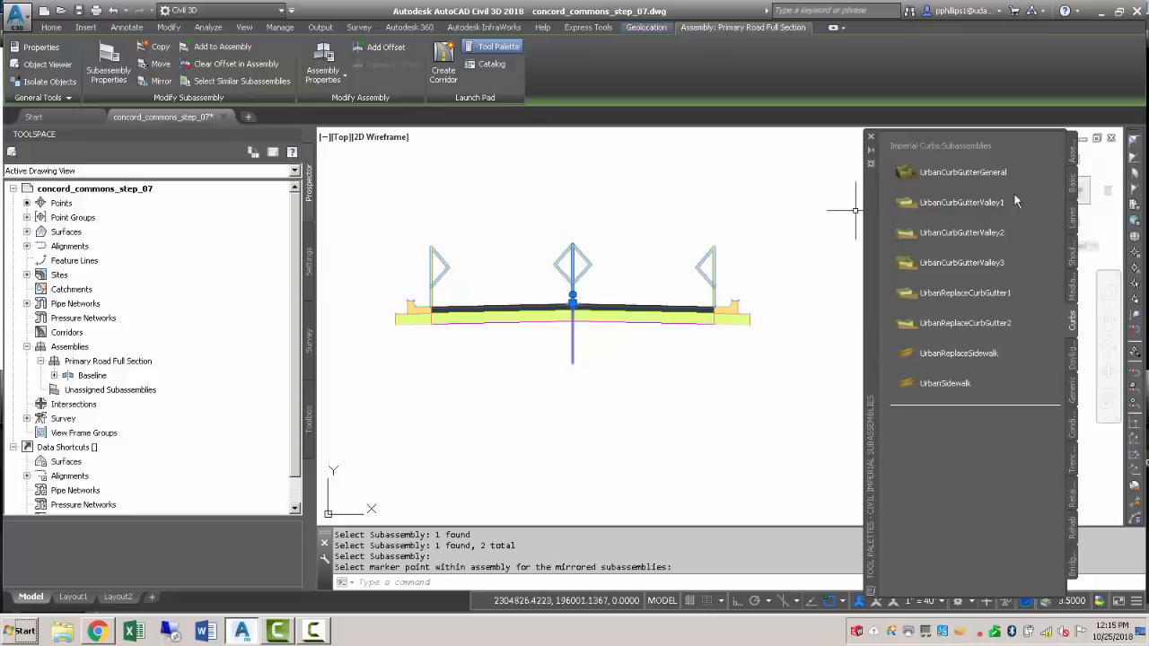
Attach a left-side DaylightGeneral subassembly to the top back-of-curb point of the left curb-and-gutter
click(1074, 265)
click(1076, 226)
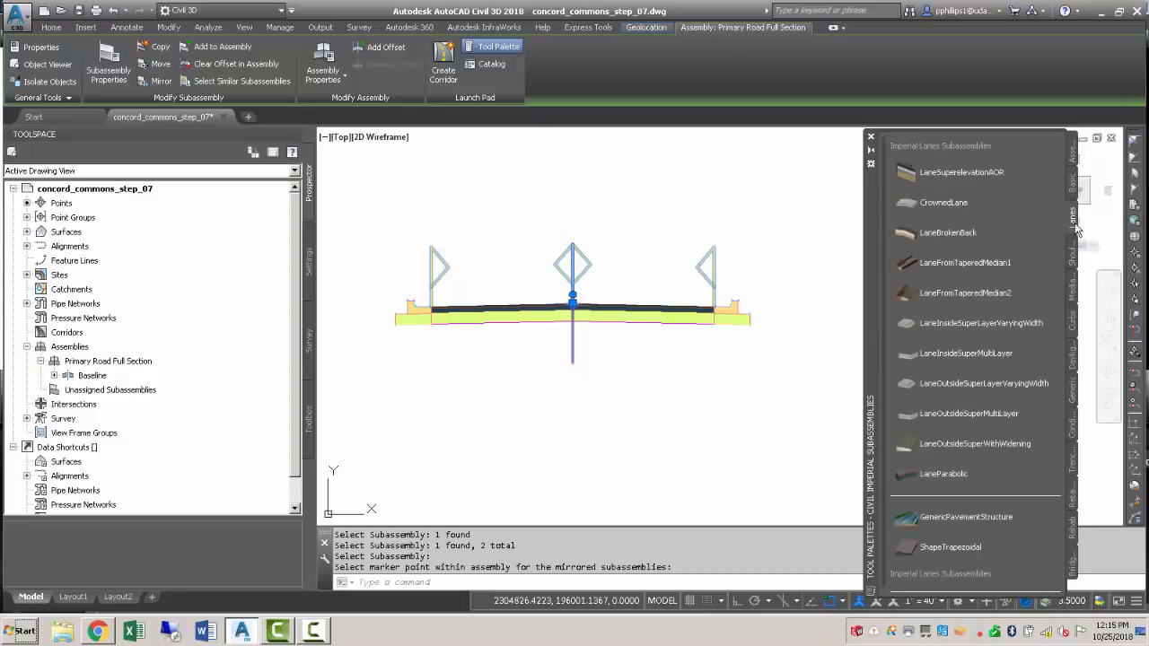
click(1076, 185)
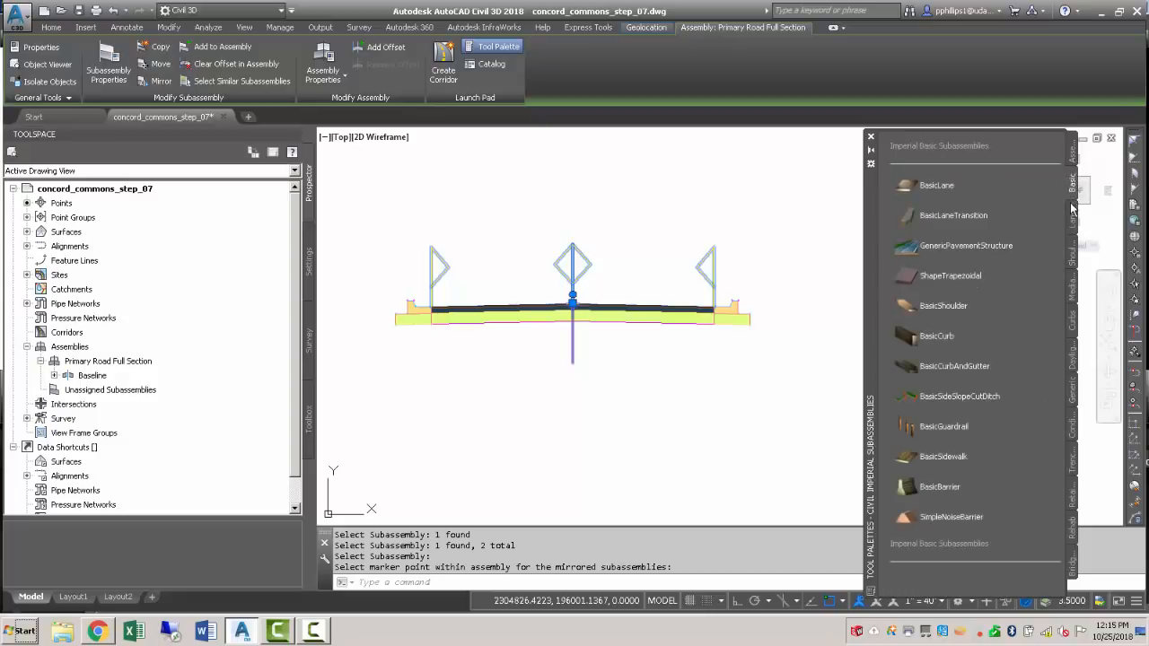
click(1074, 366)
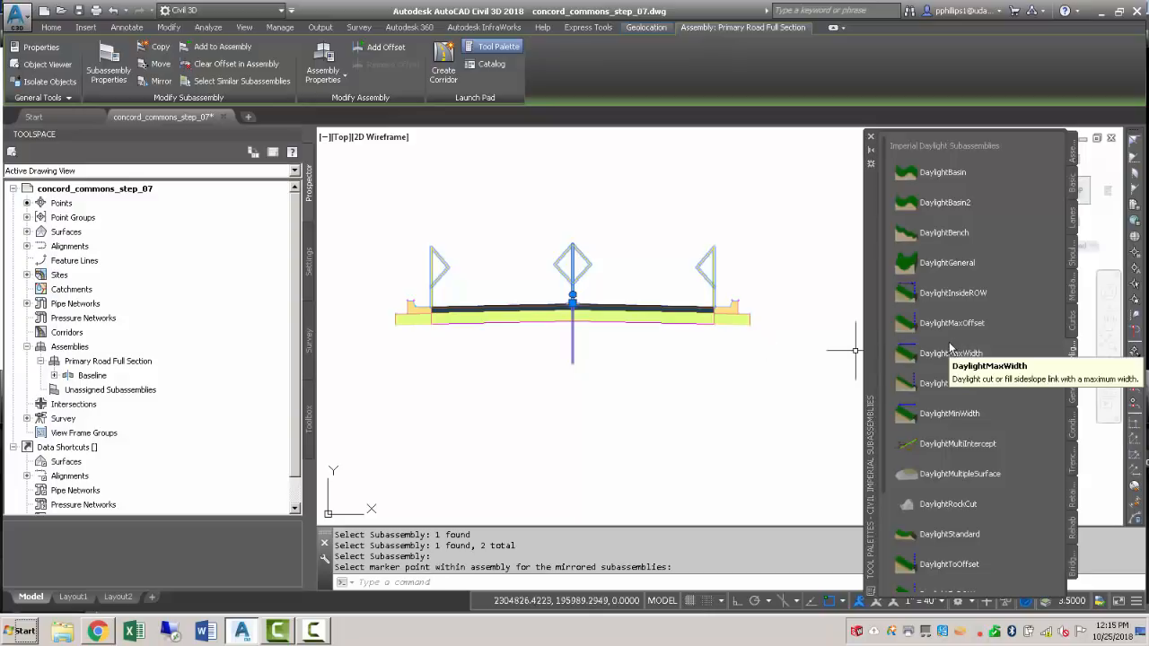
click(936, 269)
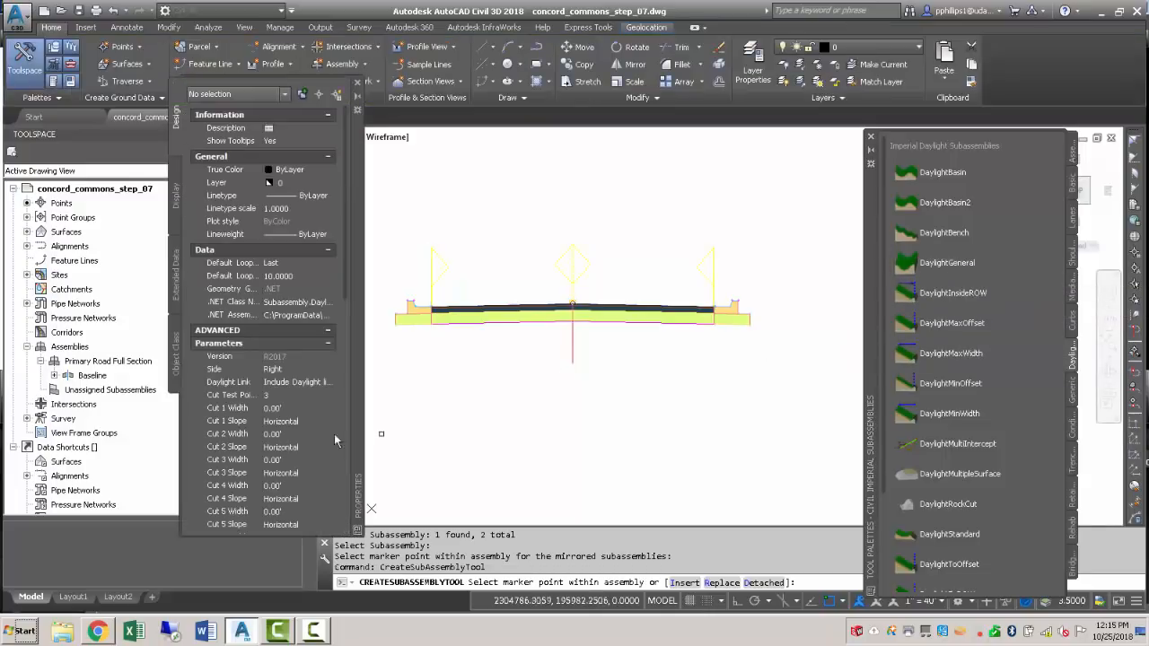
click(277, 370)
click(277, 371)
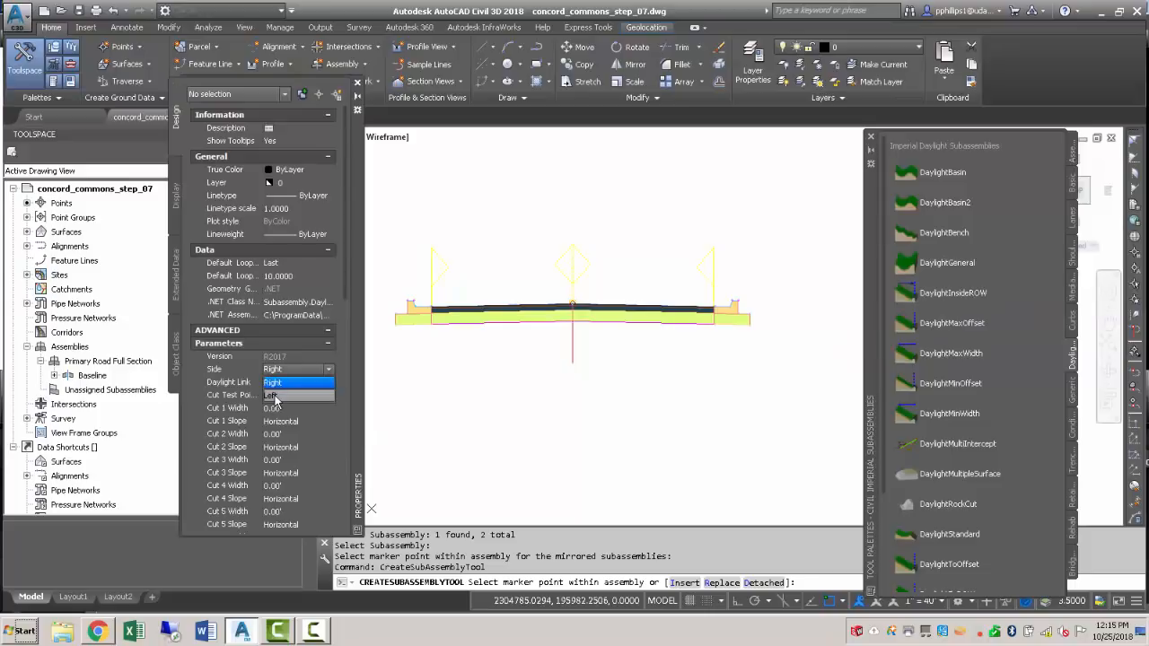
scroll(395, 302, up, 10)
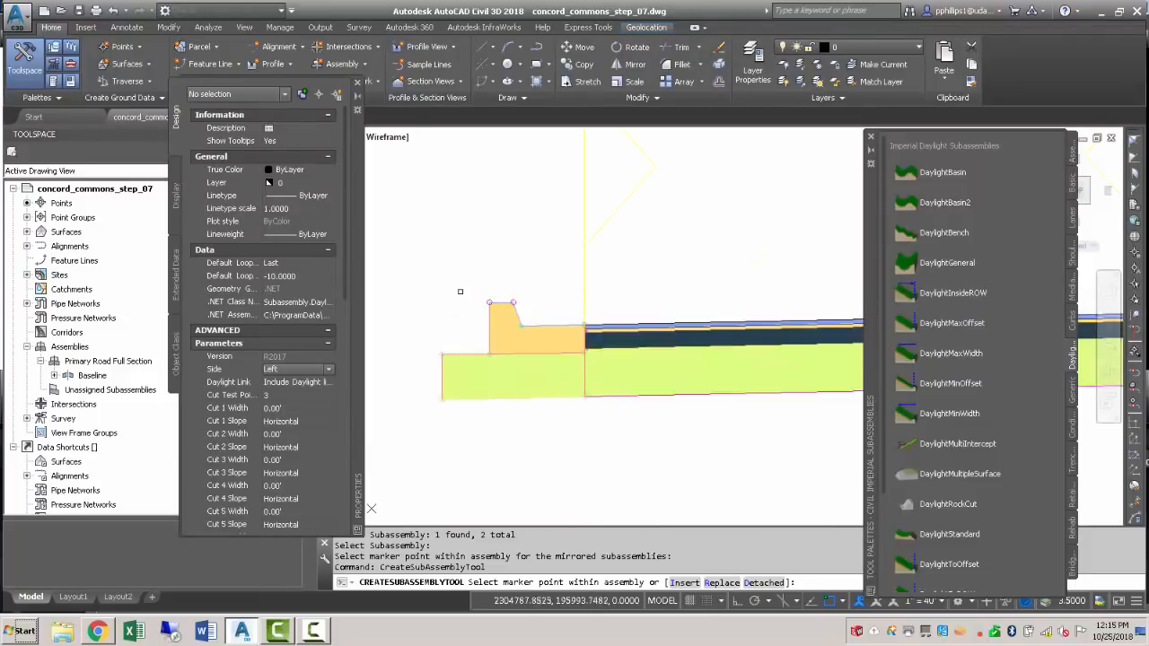
scroll(527, 315, down, 6)
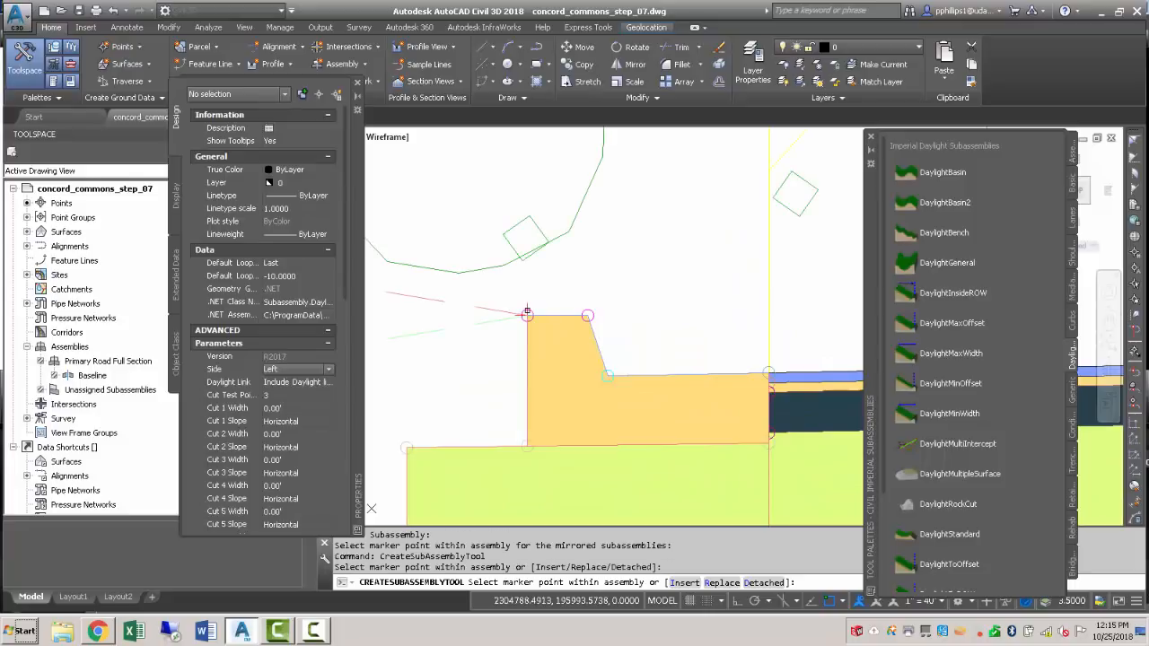
middle_drag(700, 346, 660, 353)
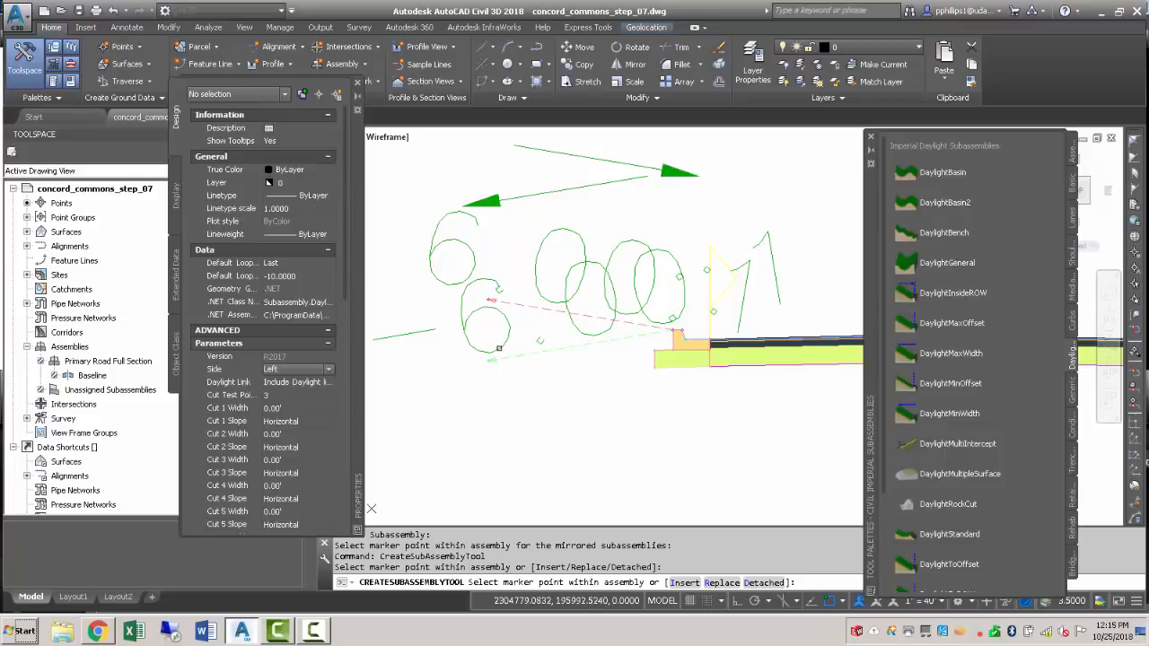
key(Escape)
scroll(560, 337, down, 2)
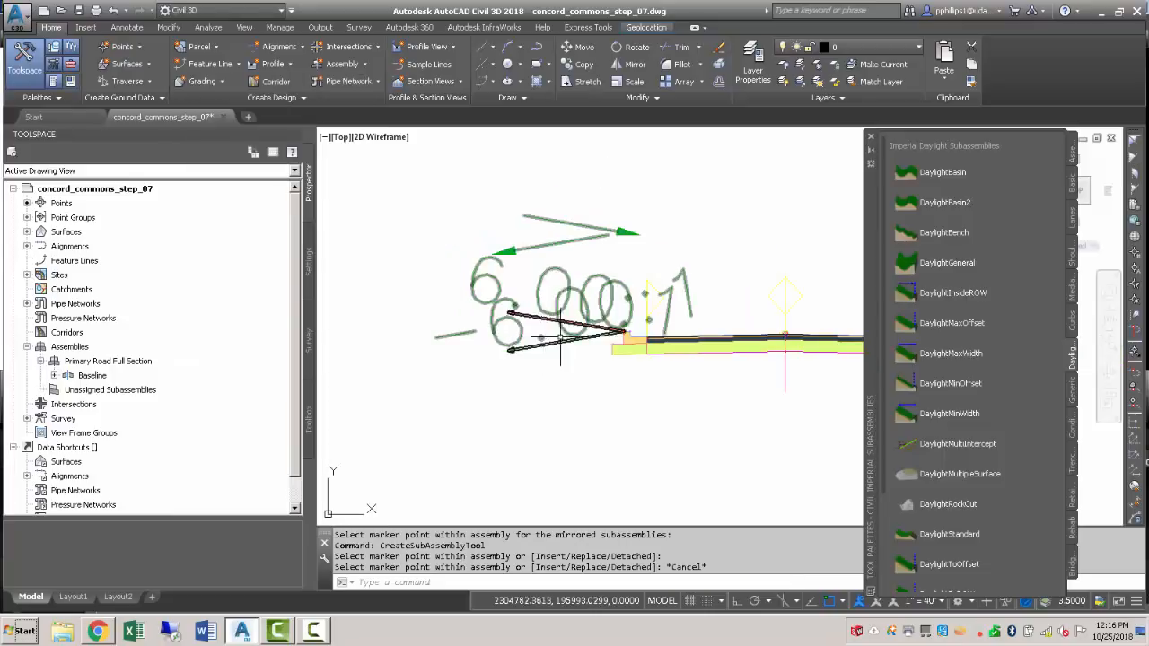
Set up a right-side UrbanSidewalk subassembly with a 1 ft inside boulevard, 5 ft sidewalk and 1 ft outside boulevard width
middle_drag(607, 339, 524, 340)
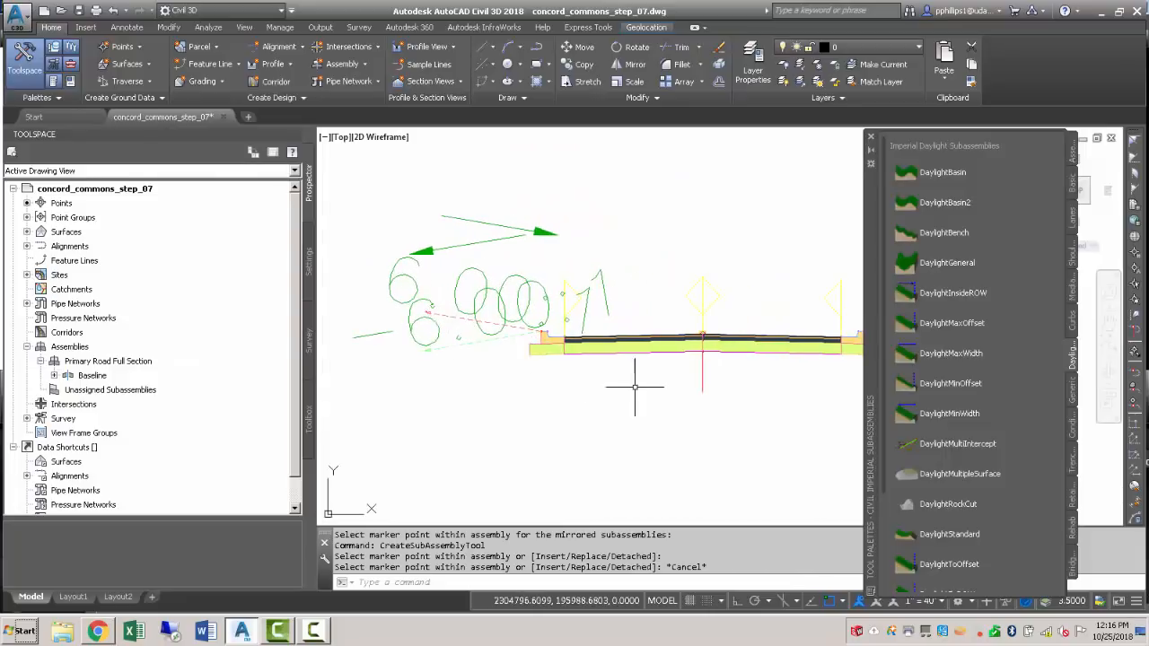
middle_drag(635, 386, 487, 373)
scroll(709, 332, up, 3)
middle_drag(709, 334, 617, 267)
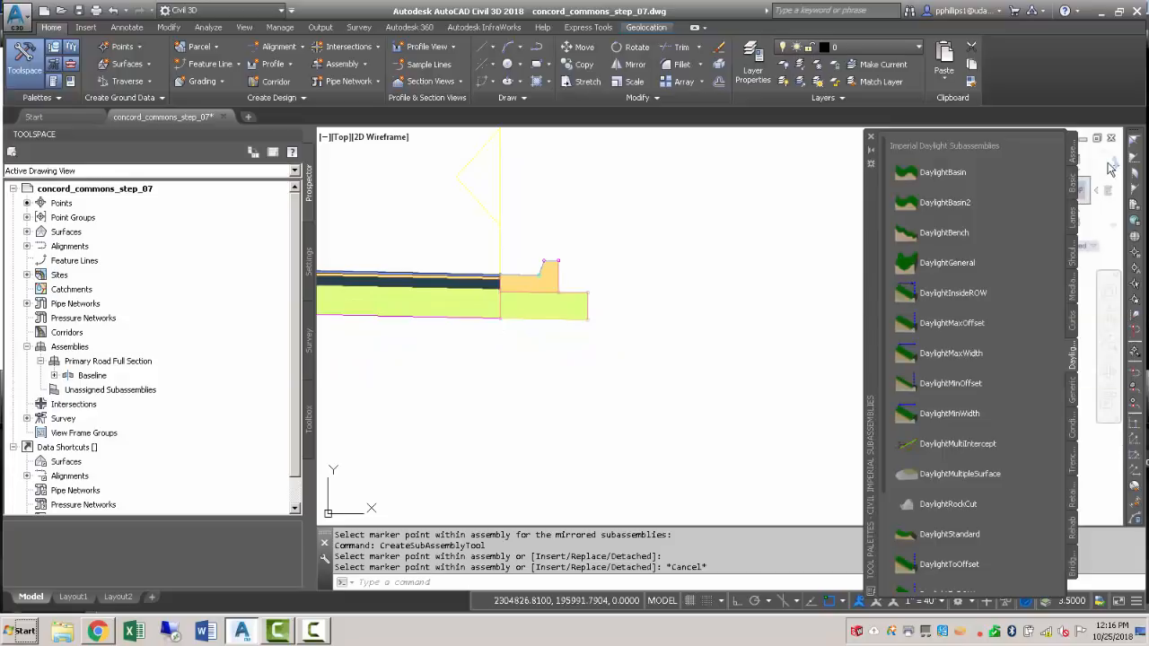
click(1070, 315)
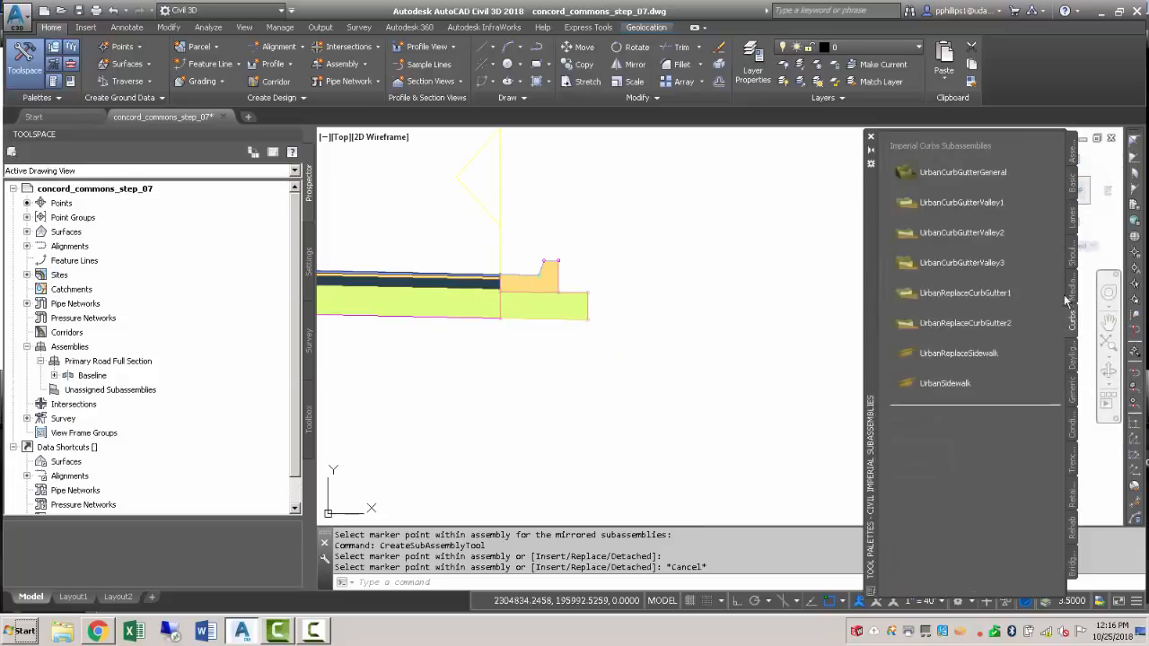
click(902, 386)
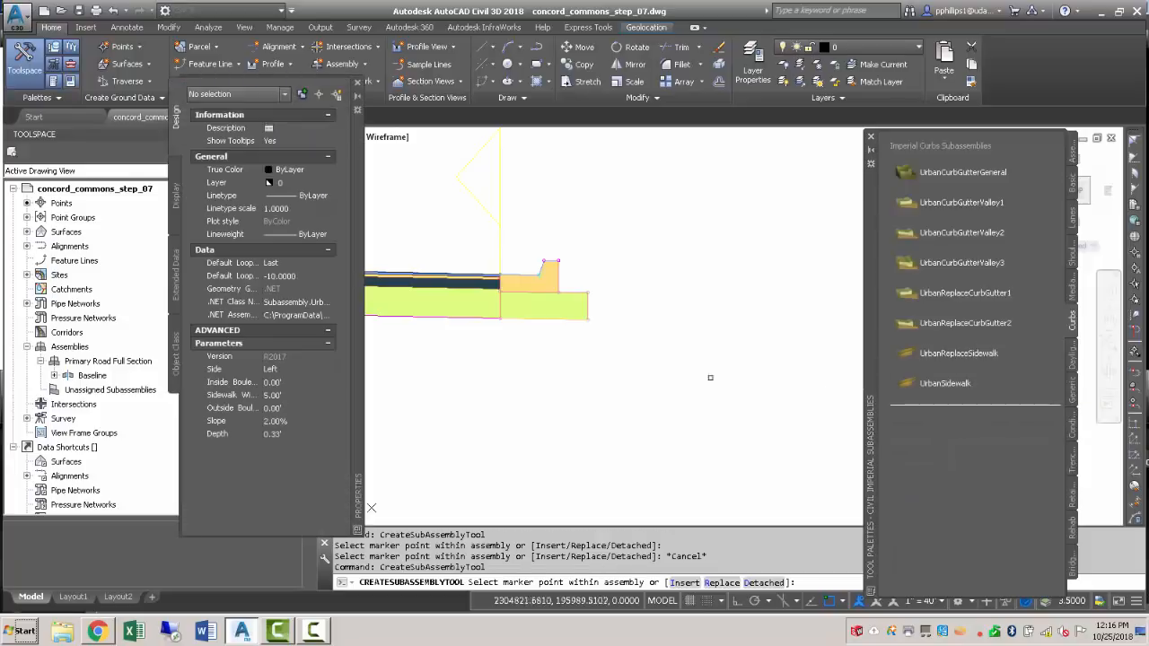
click(279, 371)
click(289, 368)
click(288, 380)
click(306, 383)
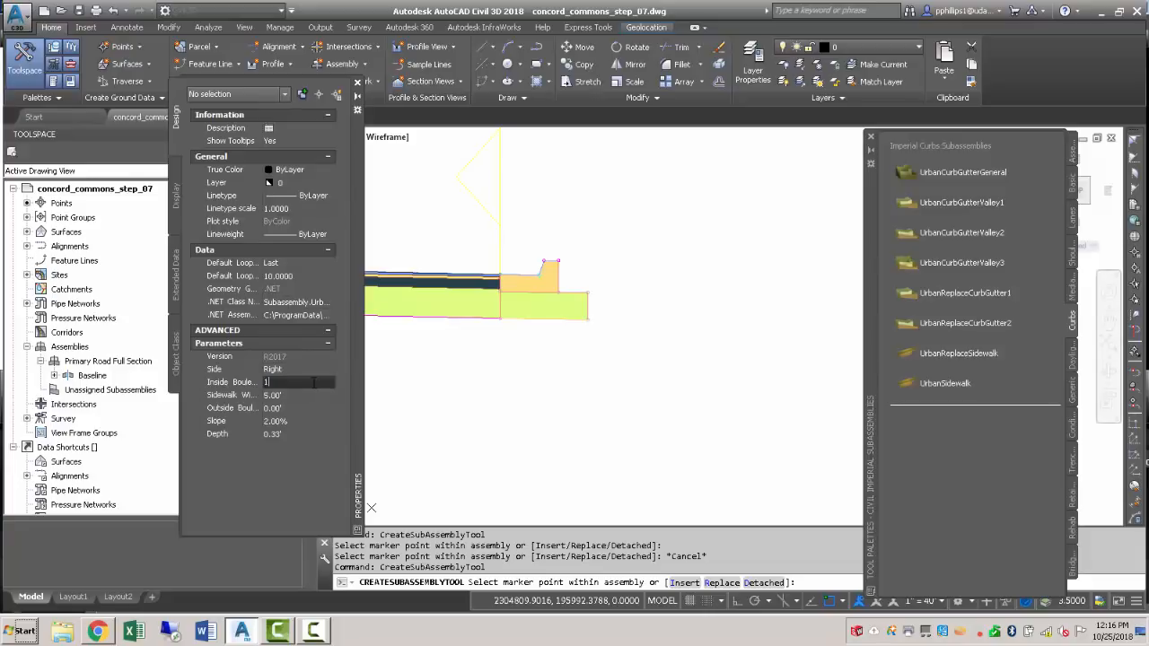
click(291, 394)
text(1)
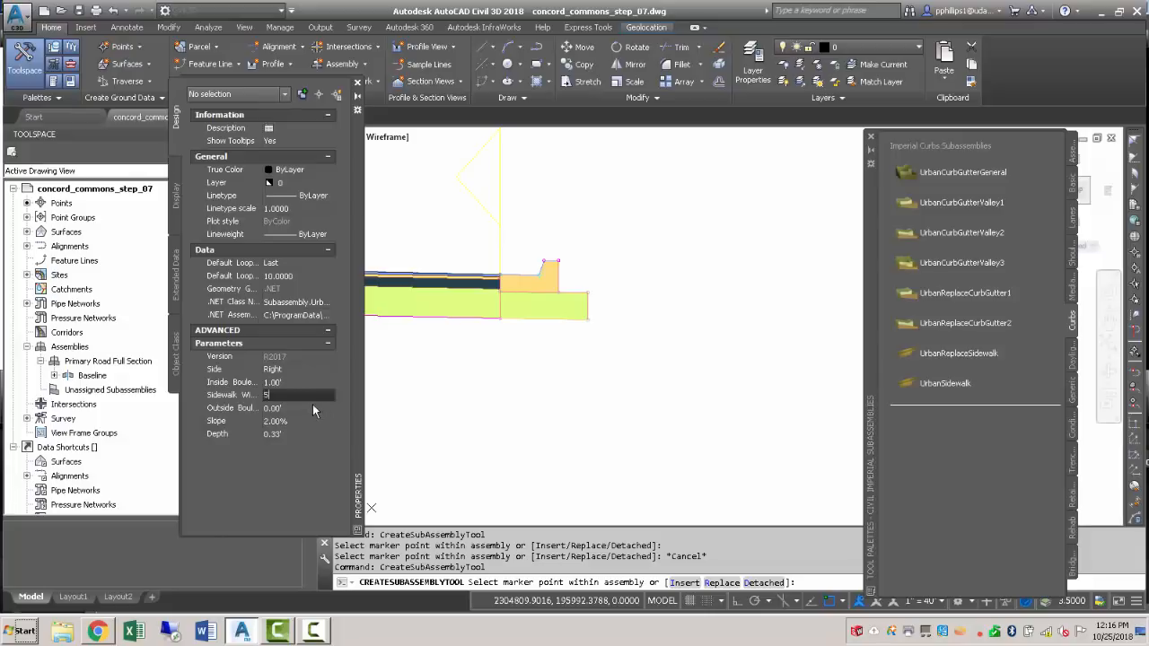
click(313, 407)
text(1)
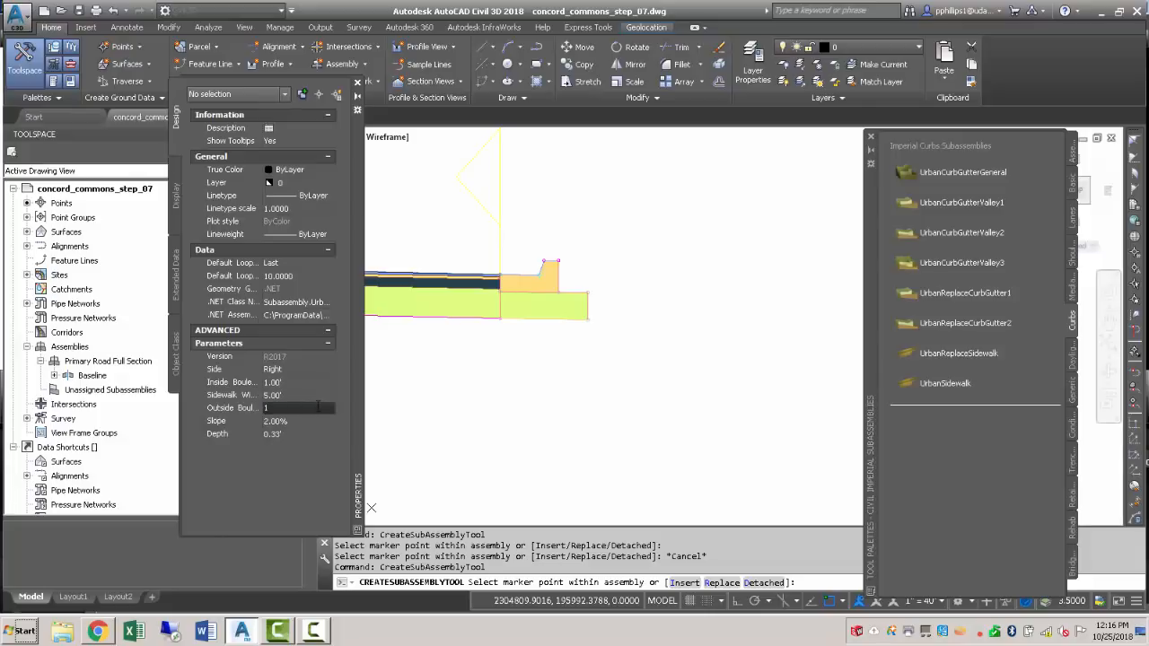
key(Return)
Attach the UrbanSidewalk subassembly to the top back-of-curb point of the right curb-and-gutter
scroll(556, 256, up, 4)
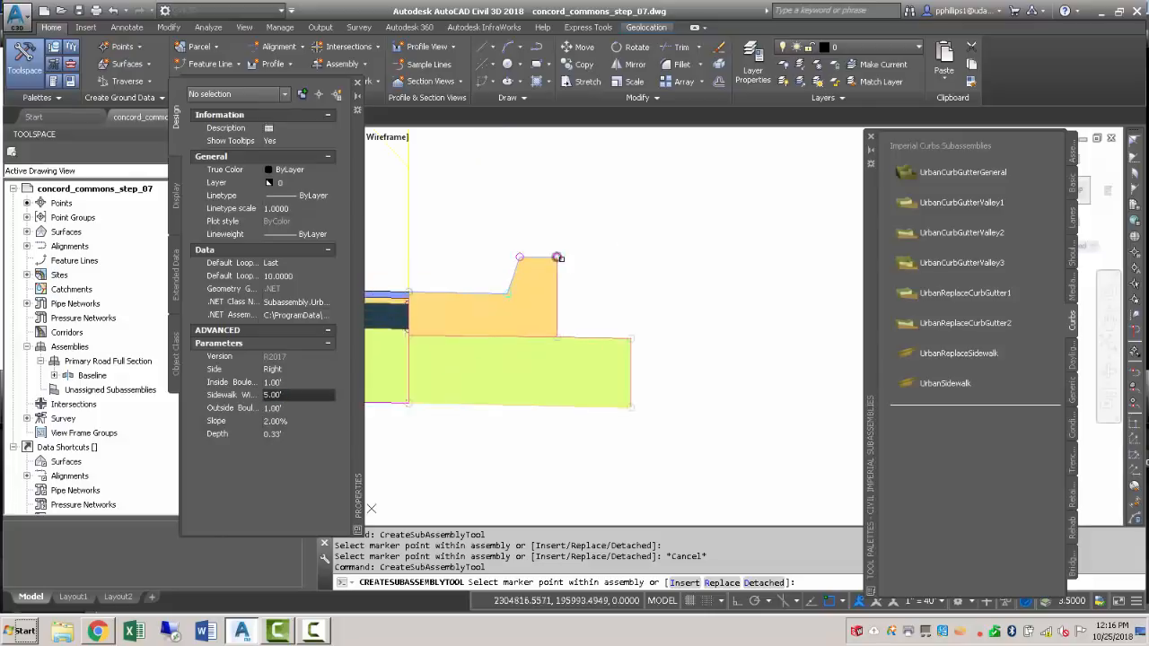
click(545, 252)
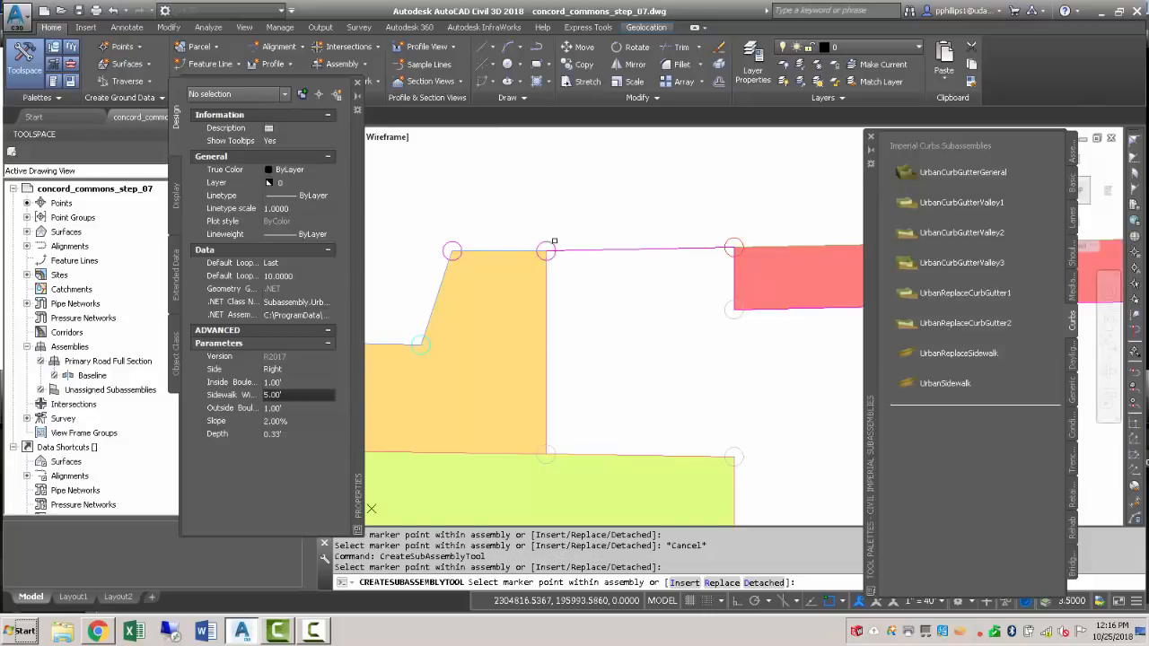
scroll(549, 261, down, 6)
middle_drag(579, 276, 534, 279)
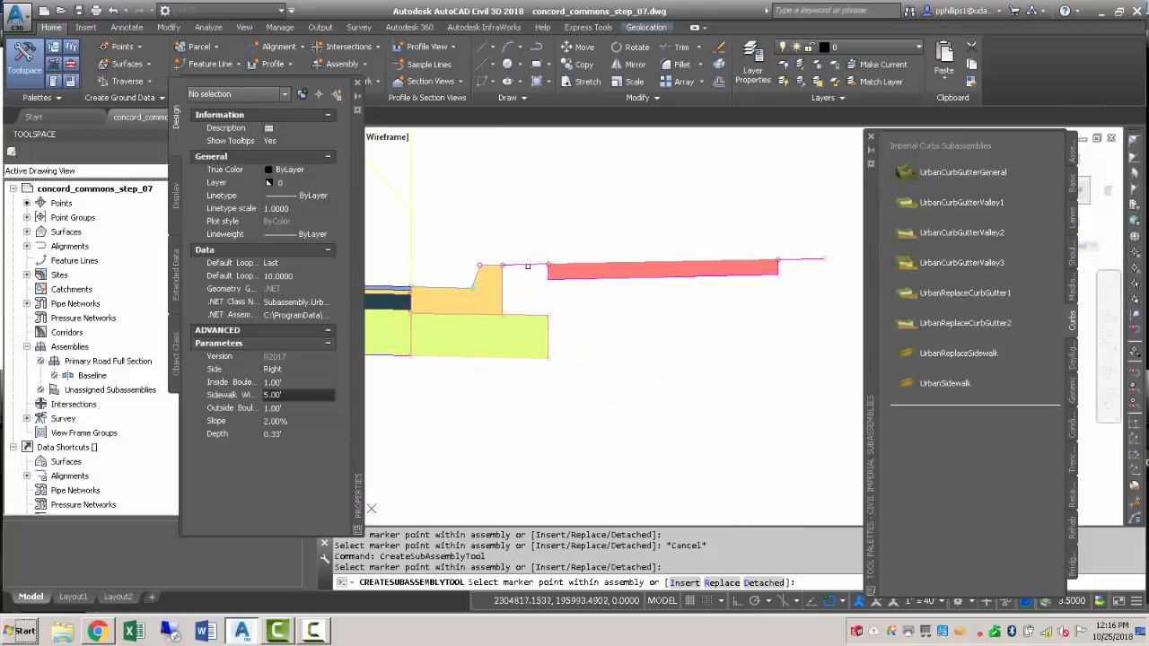
middle_drag(629, 267, 562, 276)
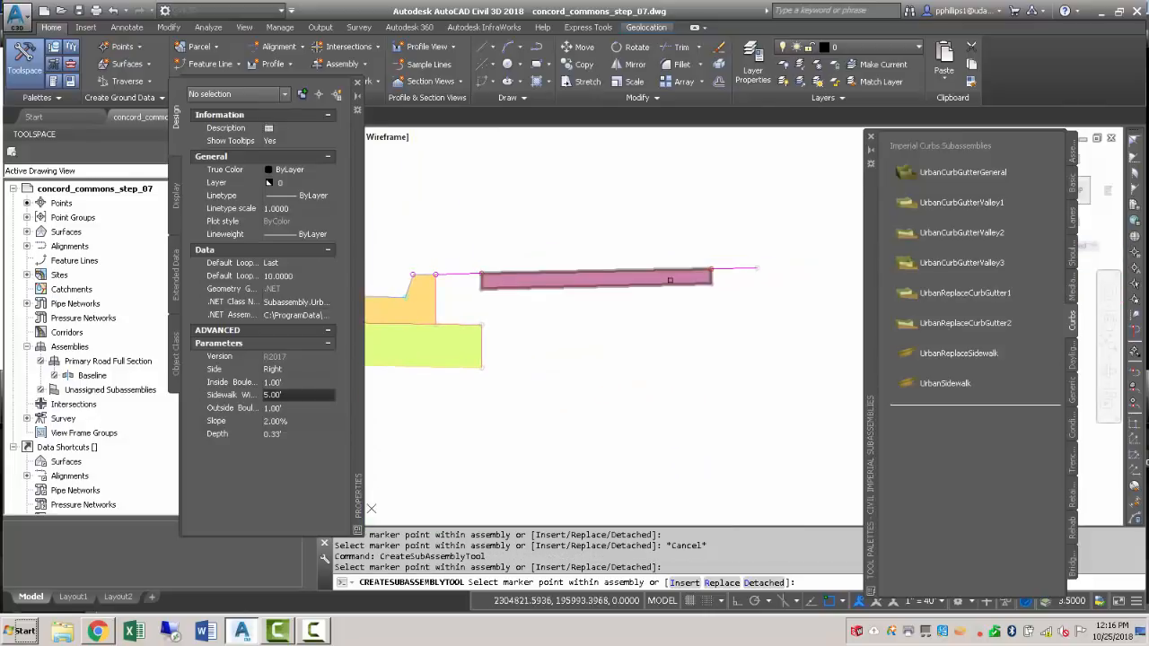
key(Escape)
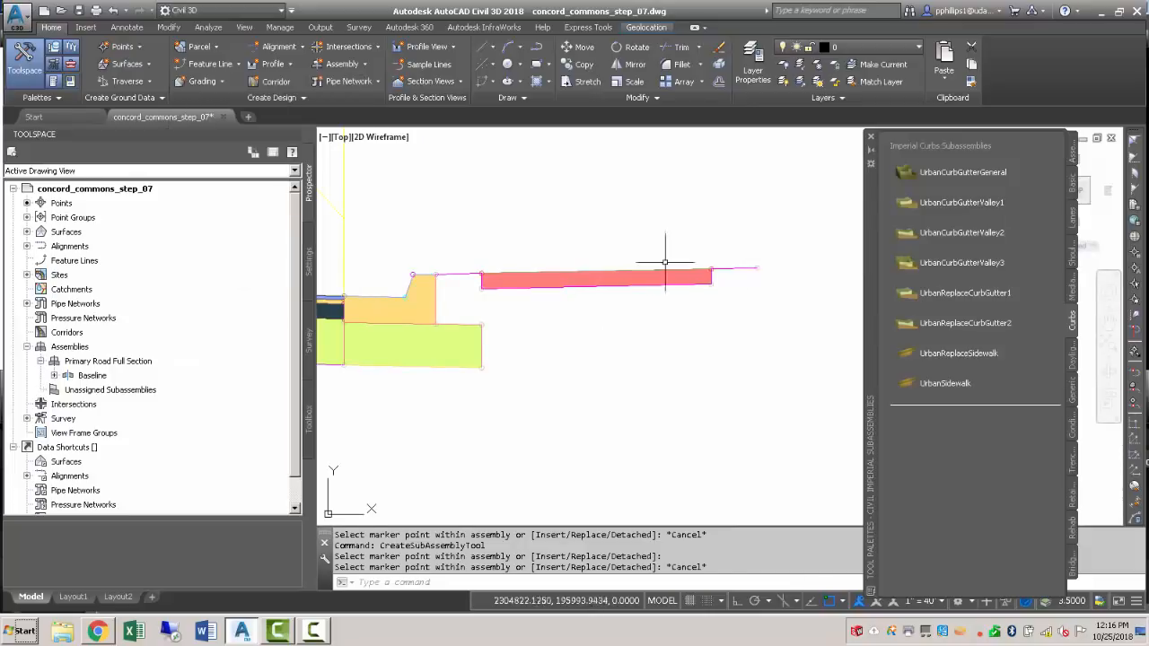
Set the slope of the right-side UrbanSidewalk subassembly to 1% in its subassembly properties
click(547, 276)
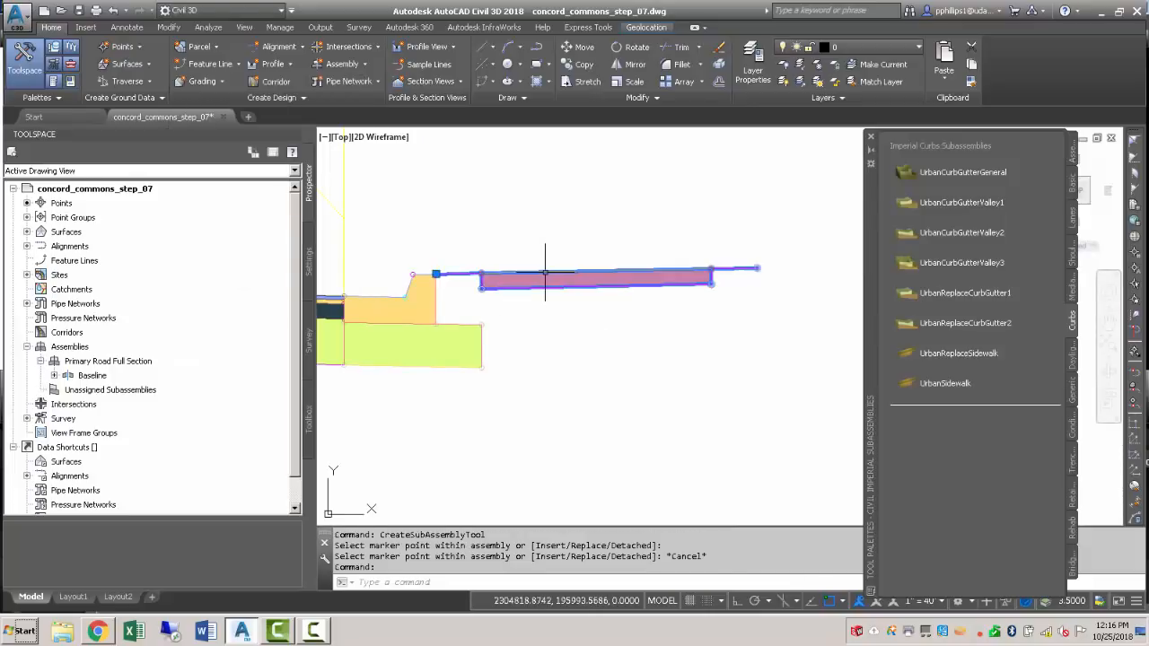
click(106, 59)
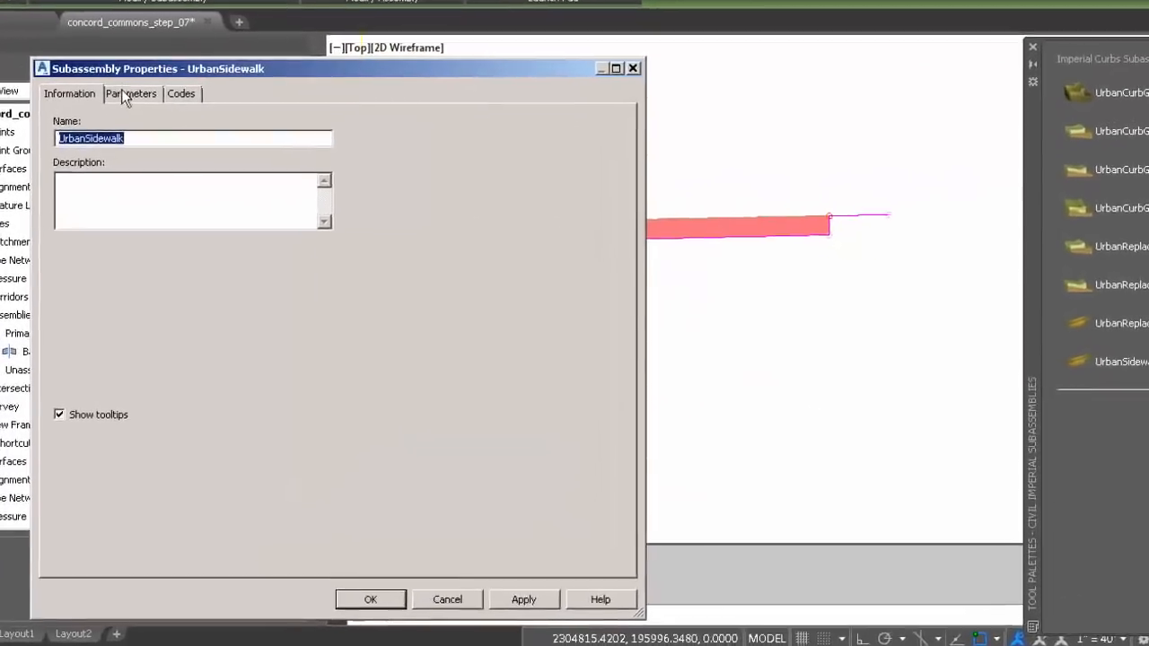
click(163, 173)
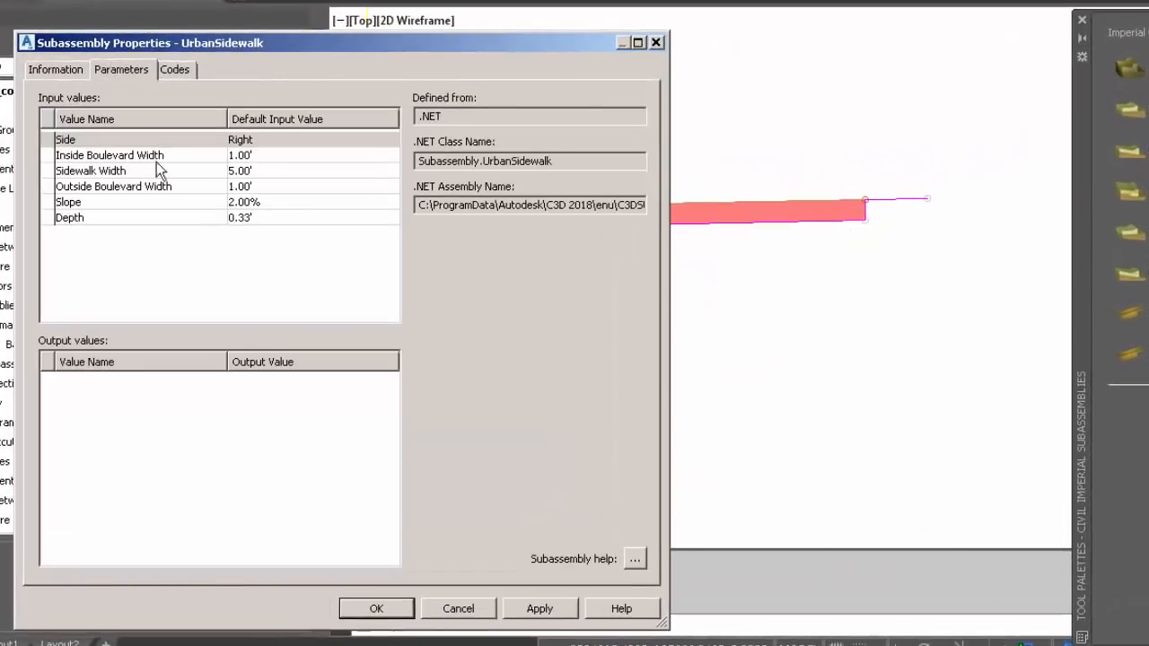
click(268, 203)
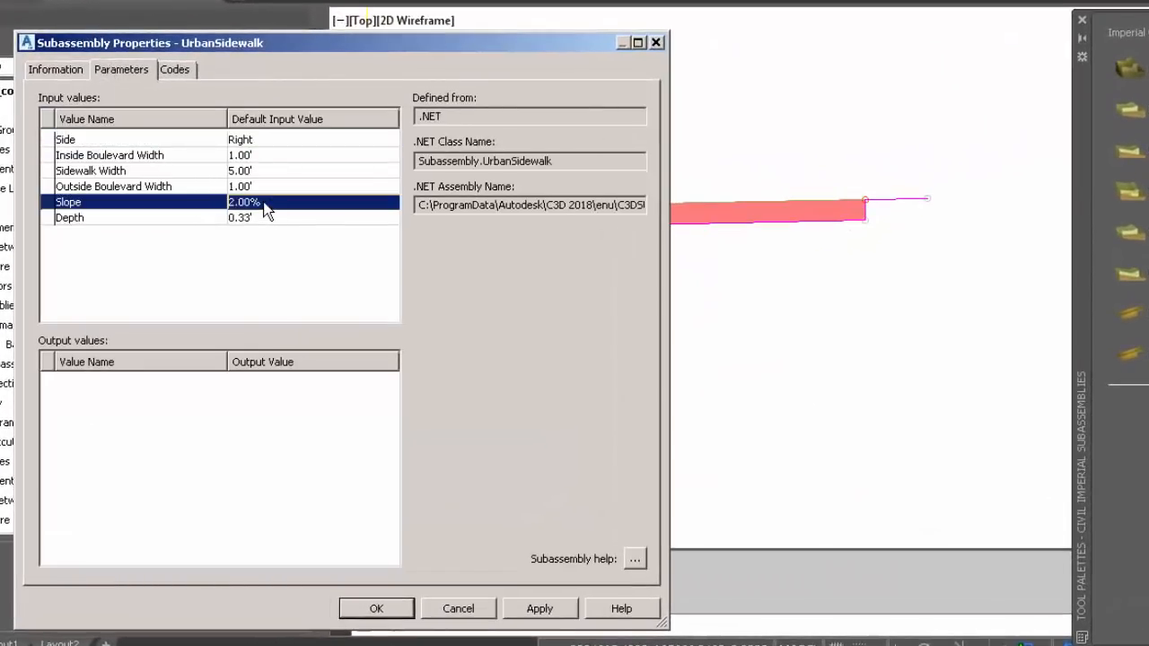
click(266, 202)
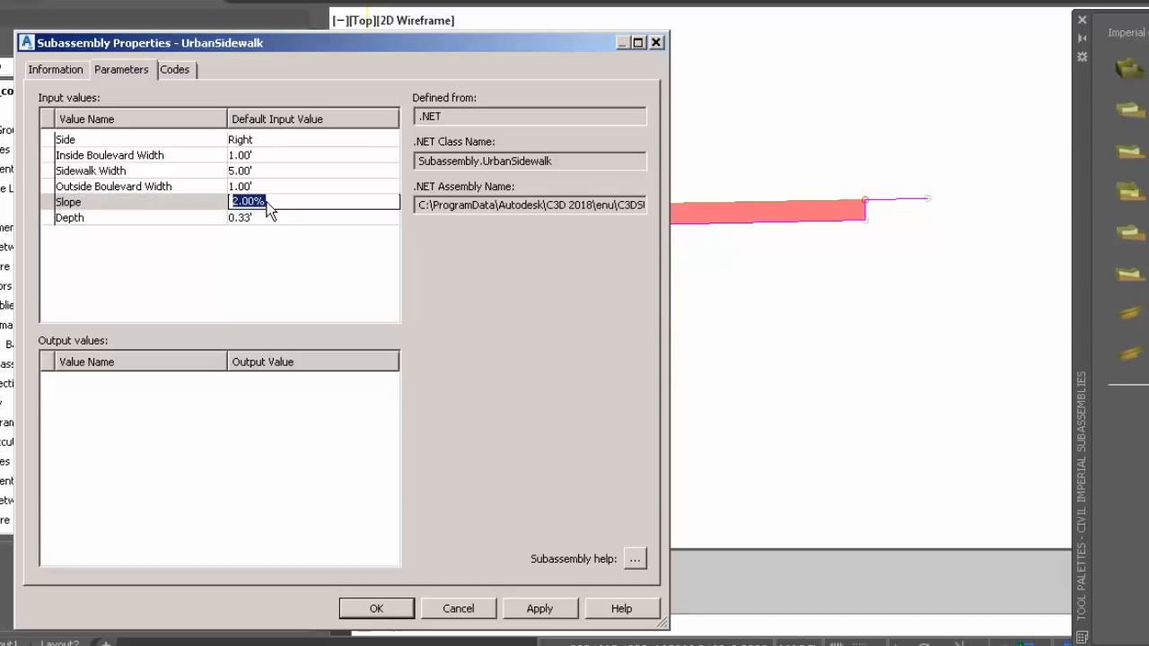
text(1)
key(Return)
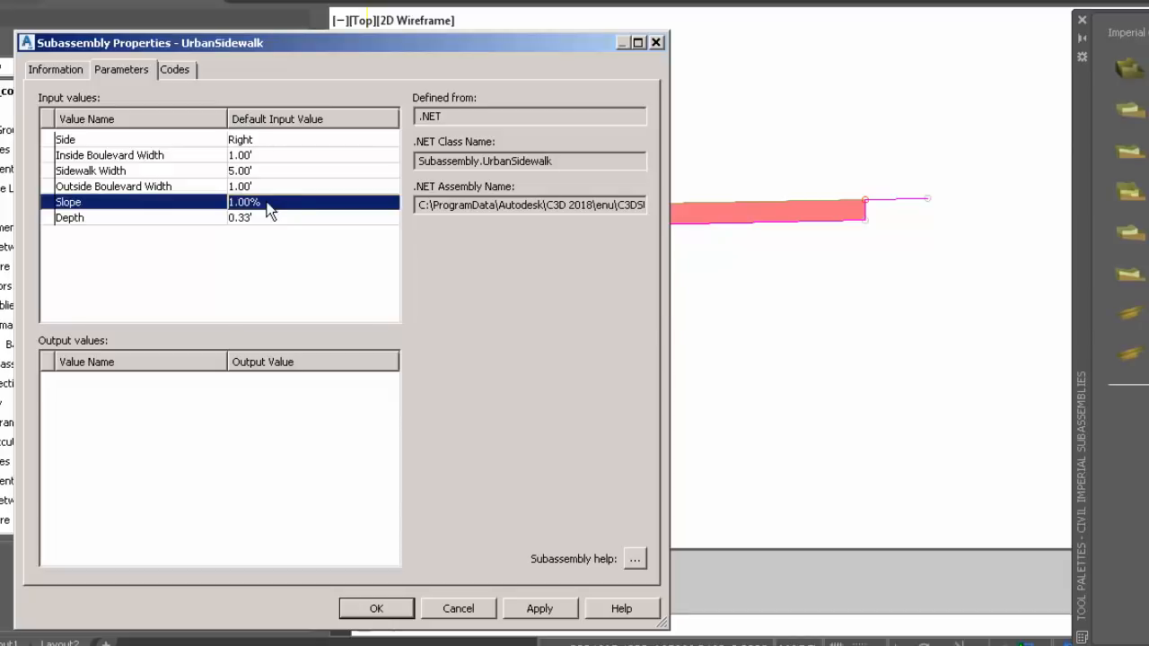
click(391, 607)
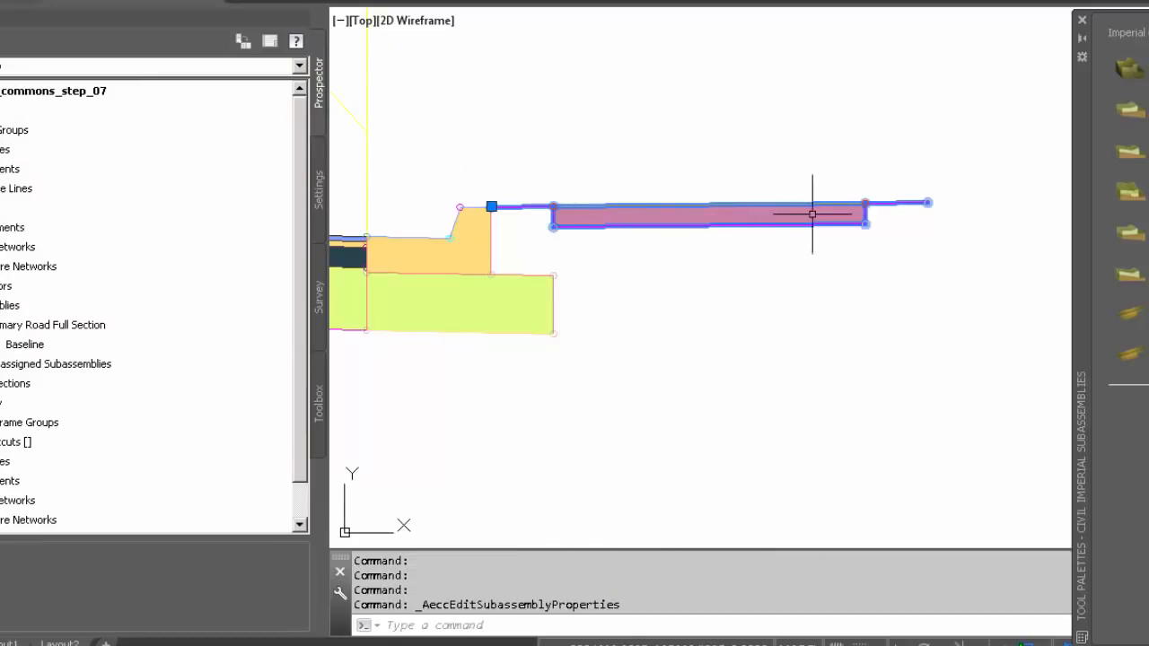
key(Escape)
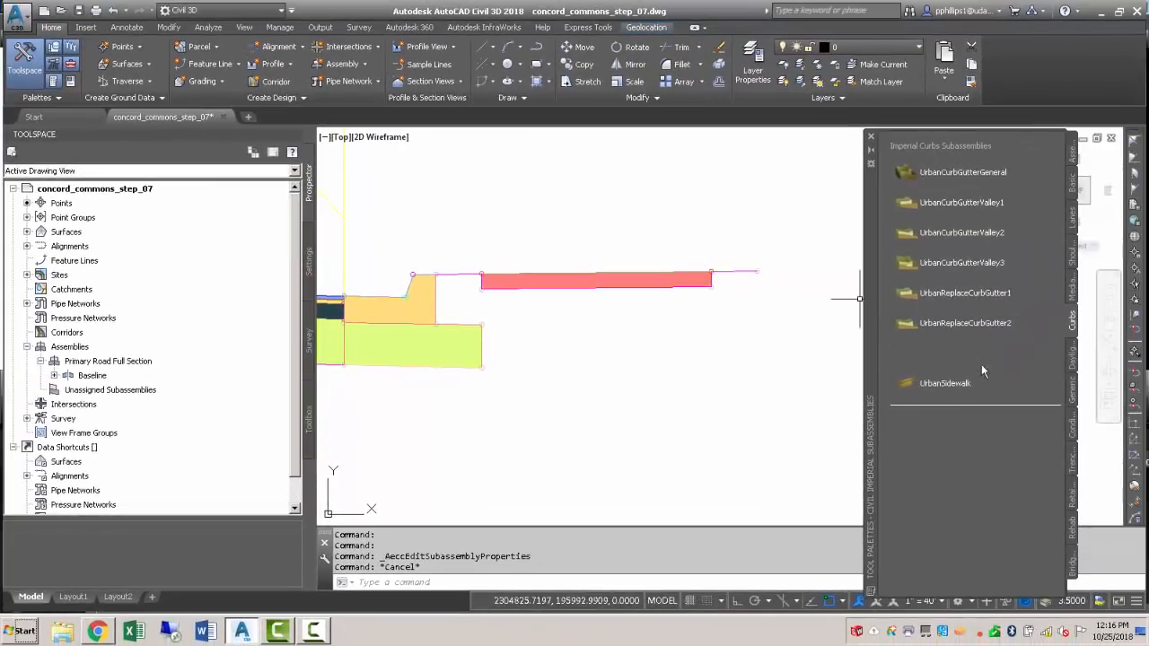
Attach a right-side DaylightGeneral subassembly to the outer edge of the right sidewalk's outside boulevard
click(1072, 357)
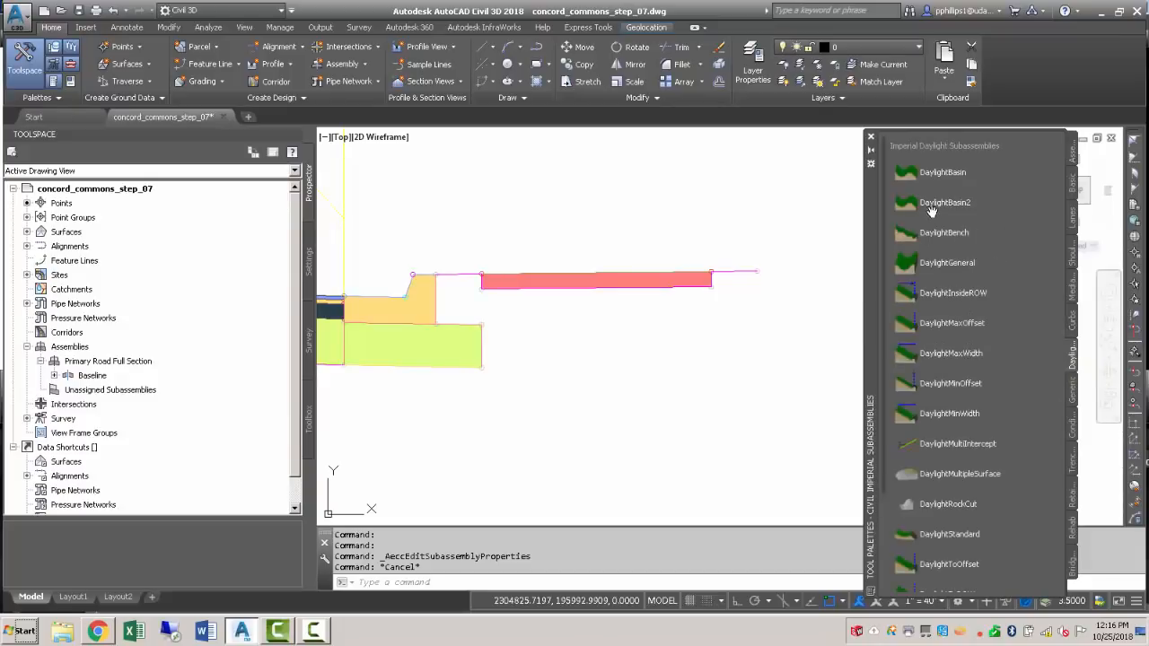
click(944, 263)
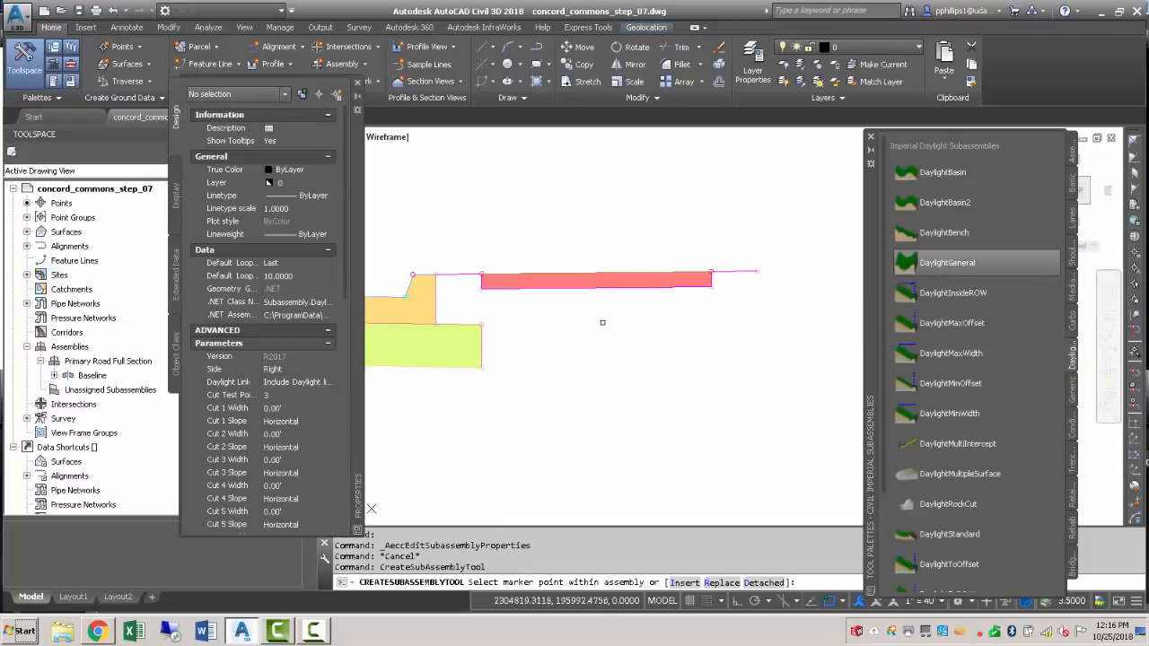
click(760, 275)
scroll(716, 354, down, 5)
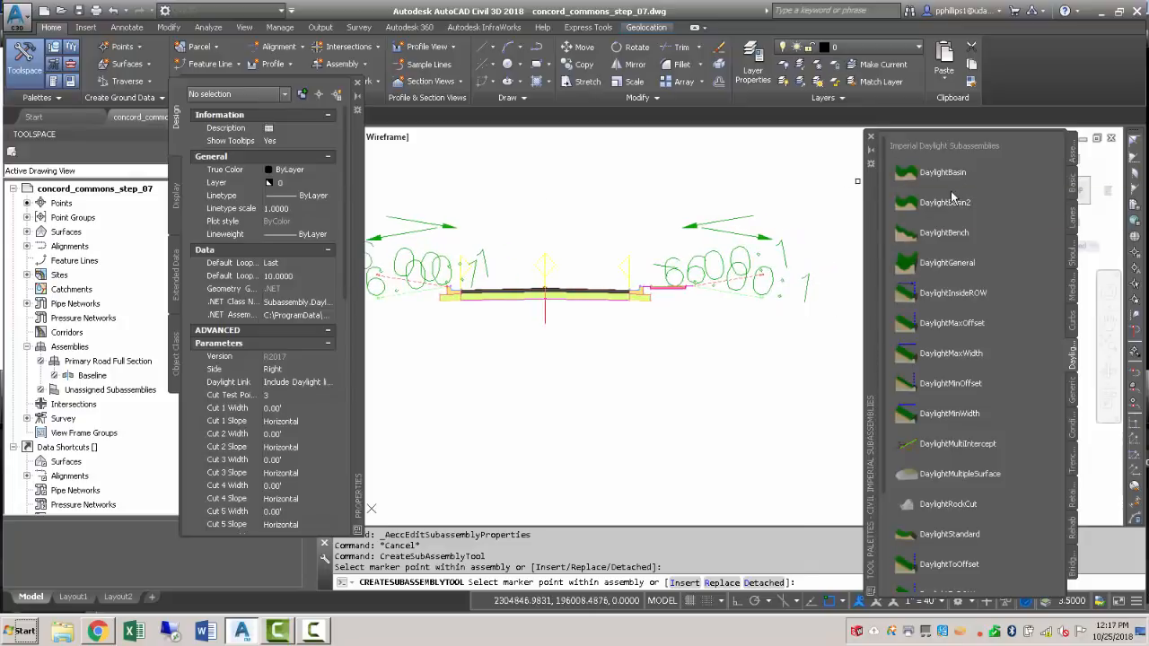
key(Escape)
click(870, 137)
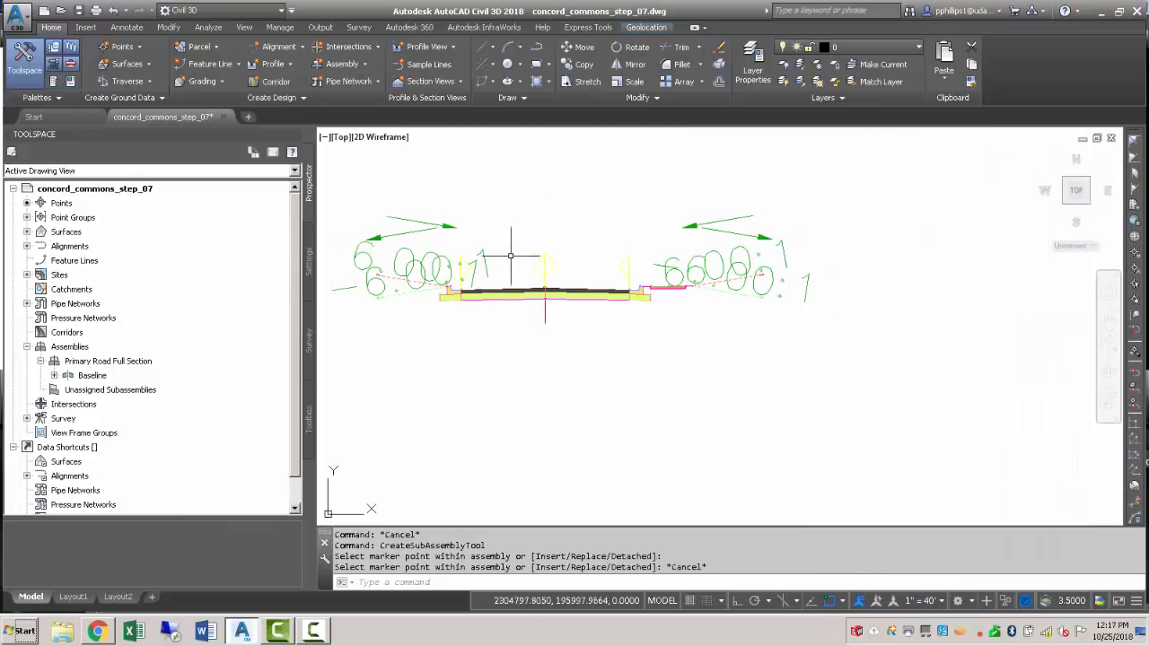
Start a new corridor named Cabernet Court that uses the Cabernet Court alignment as its baseline
scroll(507, 248, down, 6)
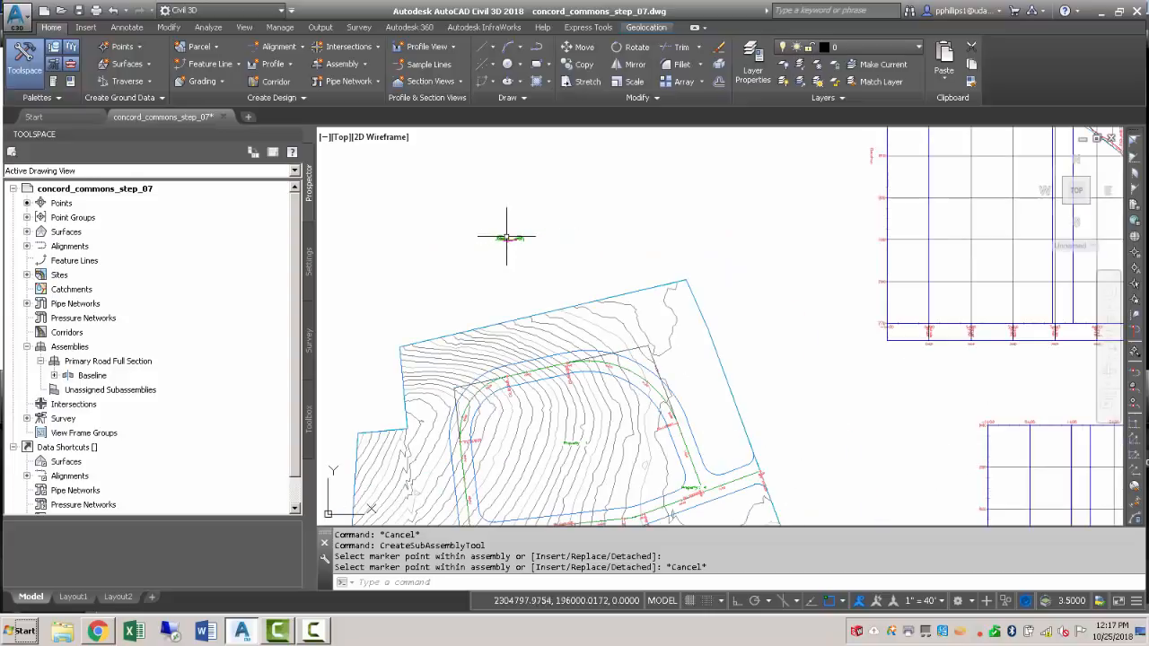
middle_drag(574, 454, 514, 183)
middle_drag(552, 415, 507, 309)
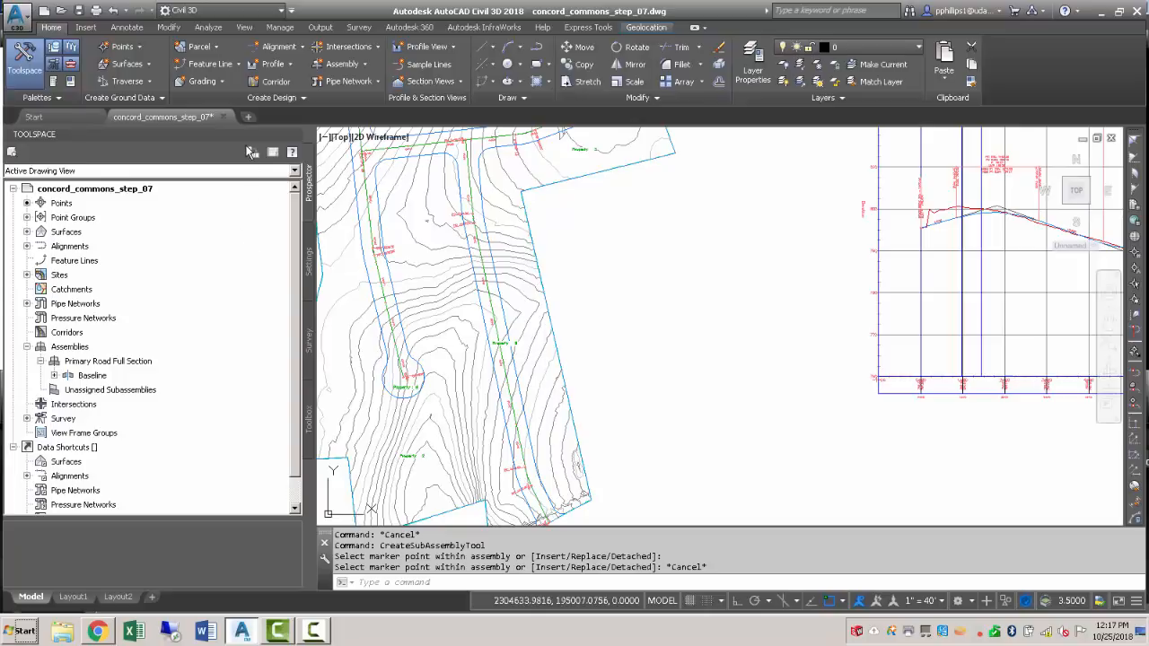
click(264, 84)
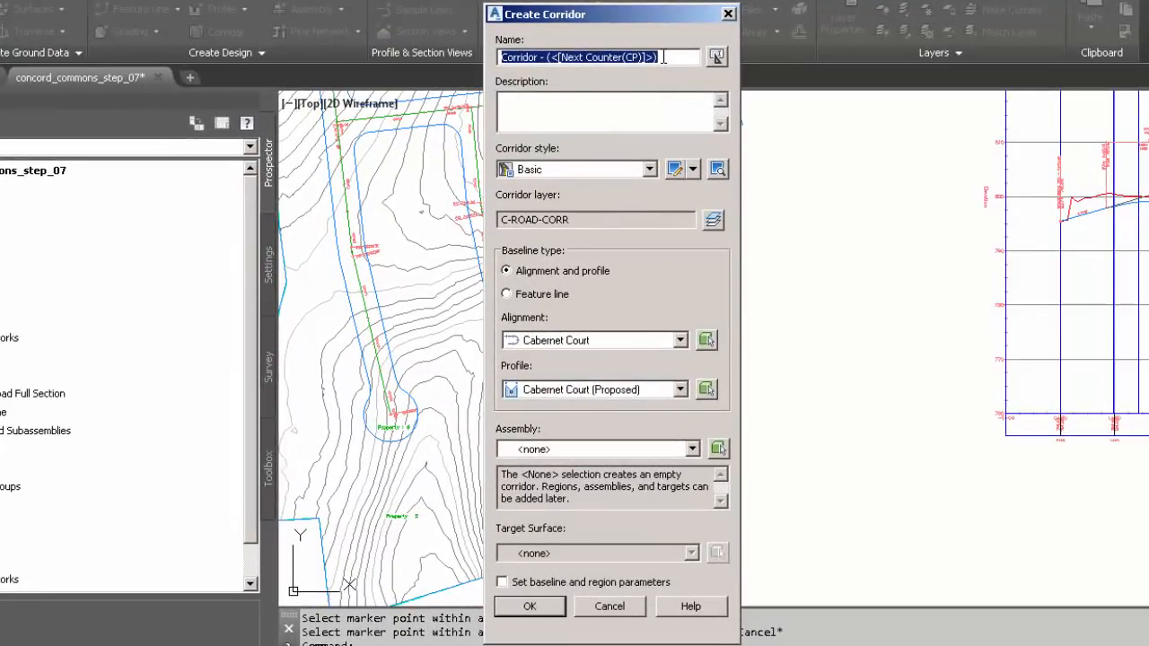
text(Cabernet Court)
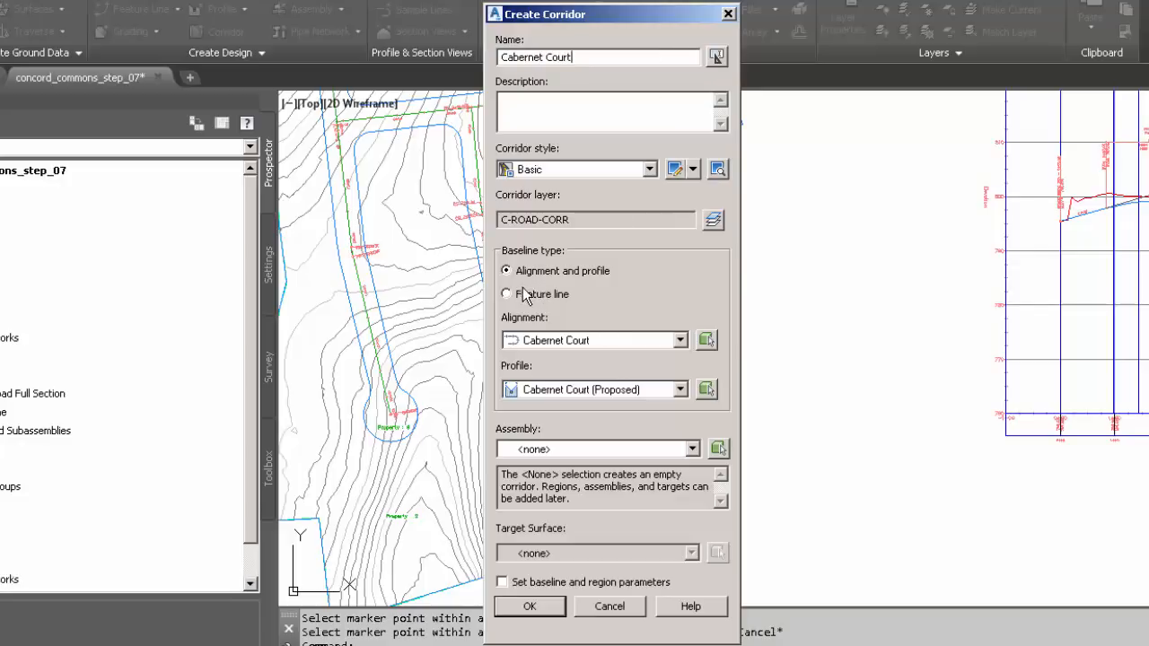
click(680, 341)
click(591, 358)
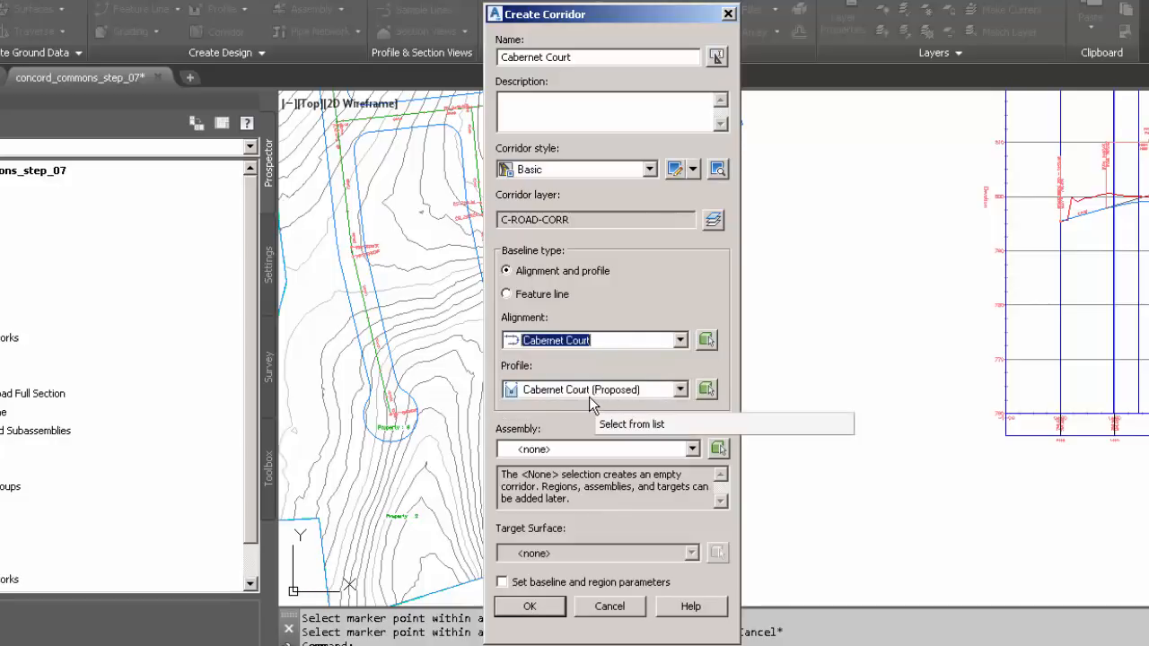
Assign the Primary Road Full Section assembly and the EG target surface to the corridor, and accept its settings
click(551, 450)
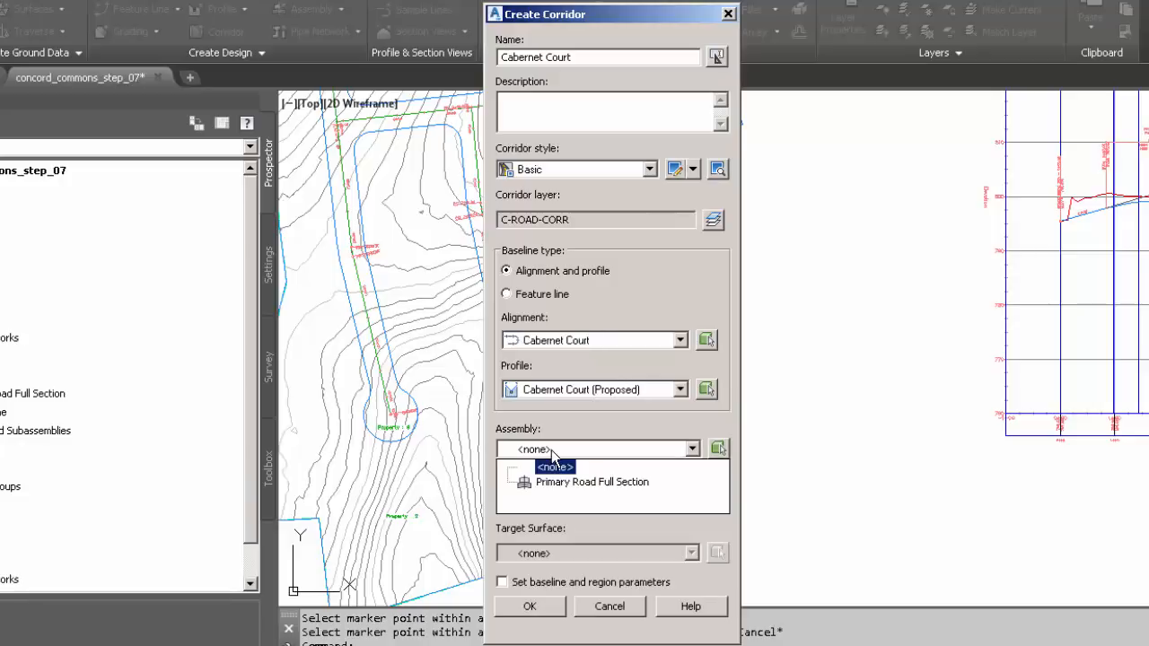
click(560, 482)
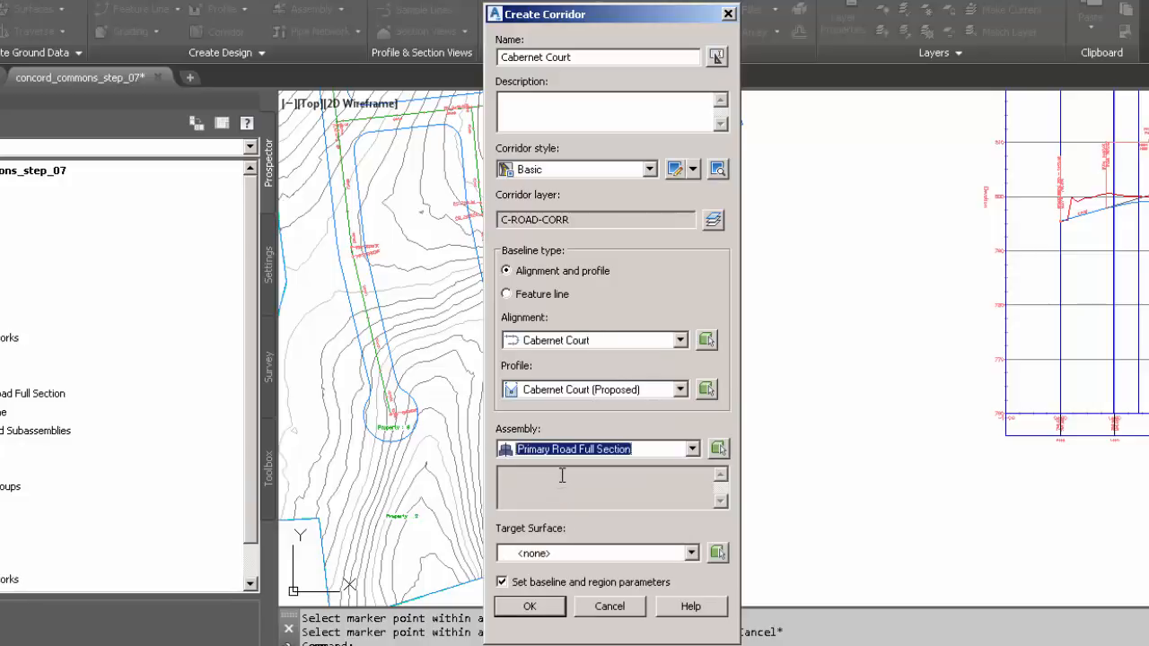
click(547, 556)
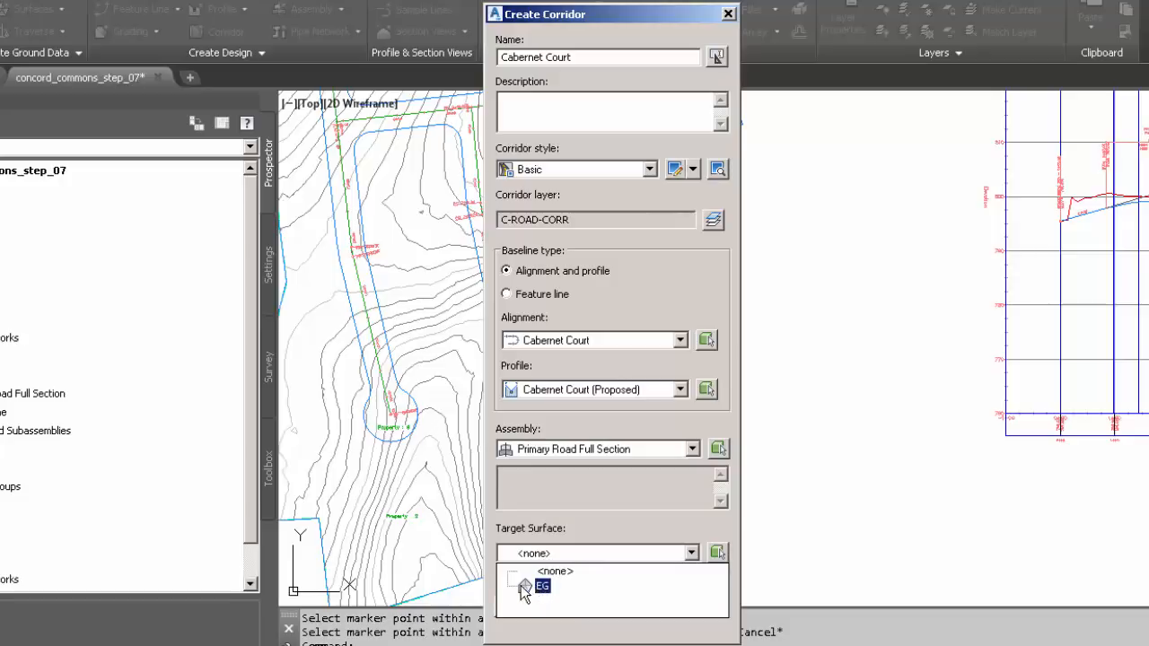
click(539, 586)
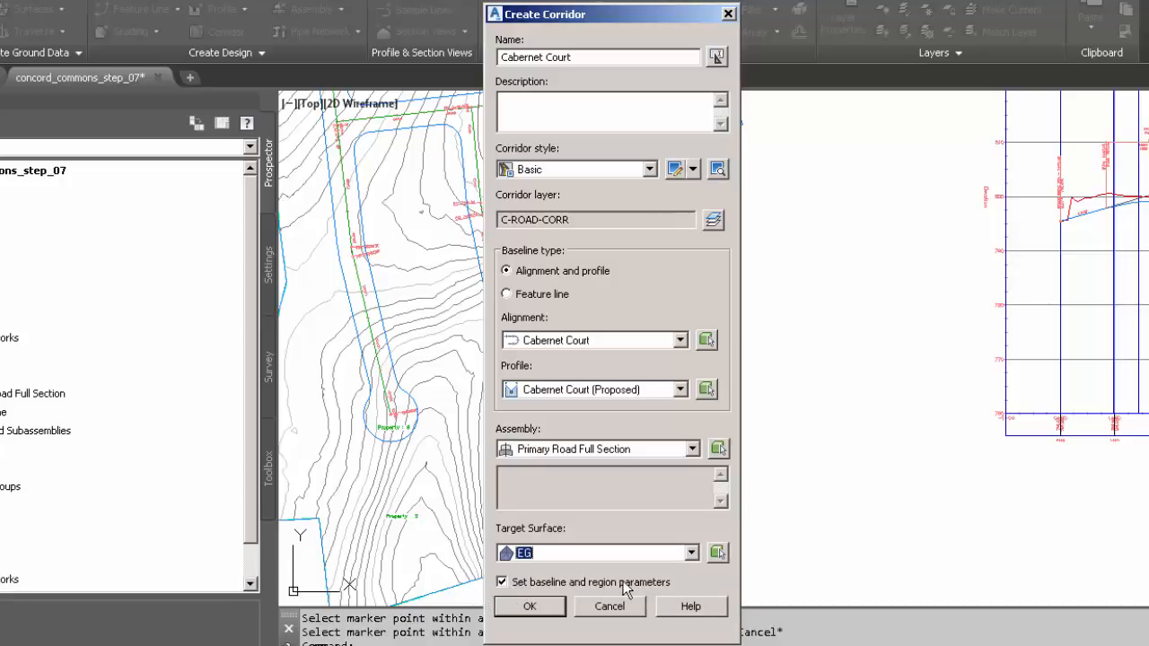
click(535, 610)
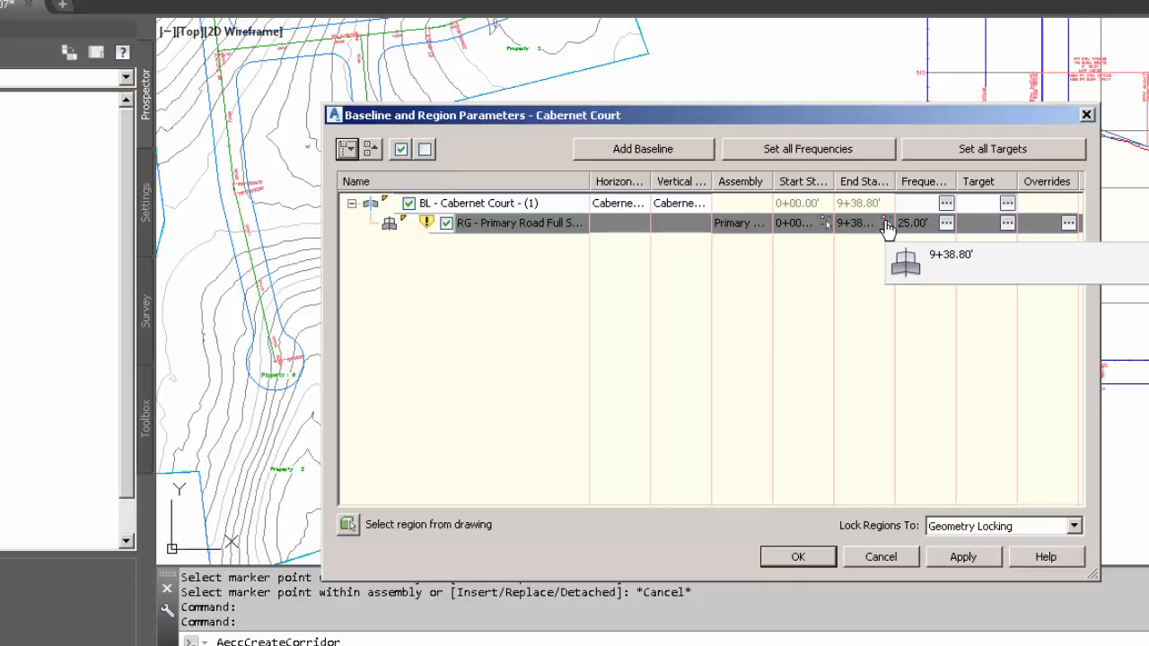
End the Primary Road Full Section region at station 8+00 on the alignment and build the corridor
click(884, 220)
scroll(386, 135, up, 2)
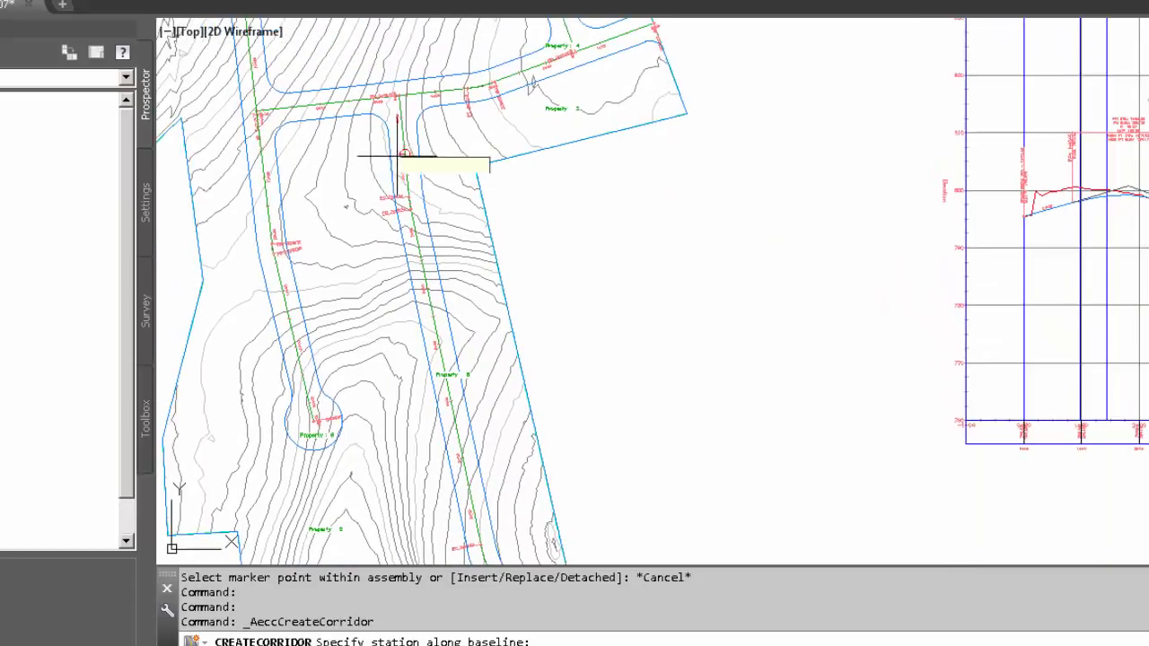
scroll(397, 155, up, 3)
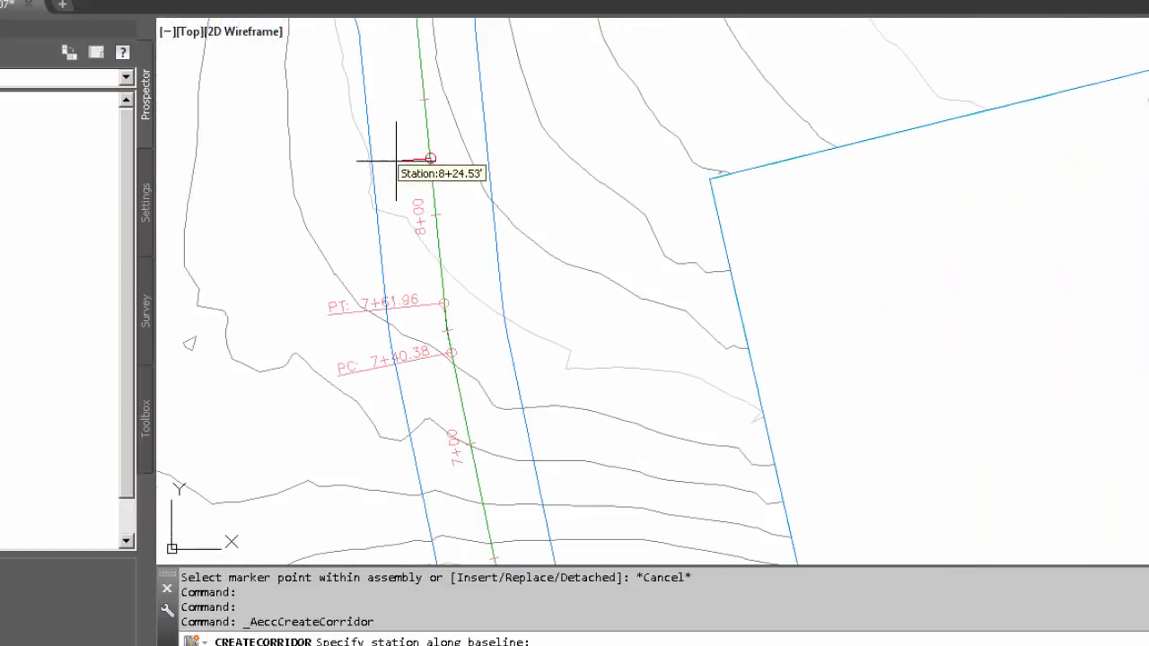
click(437, 215)
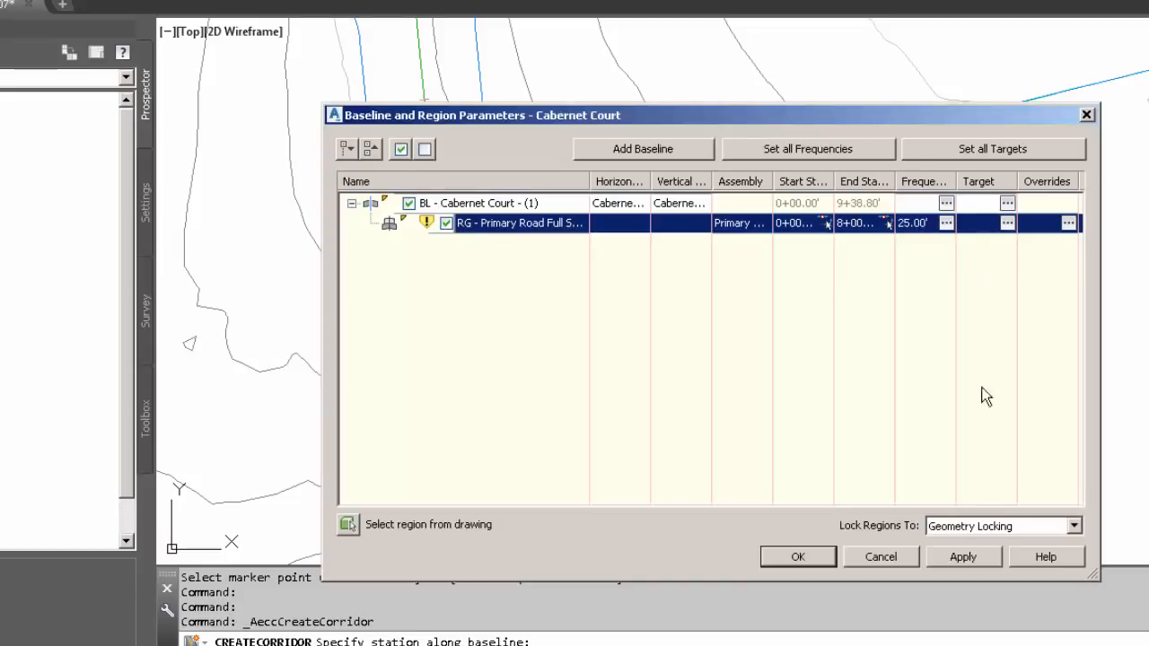
click(798, 557)
click(342, 239)
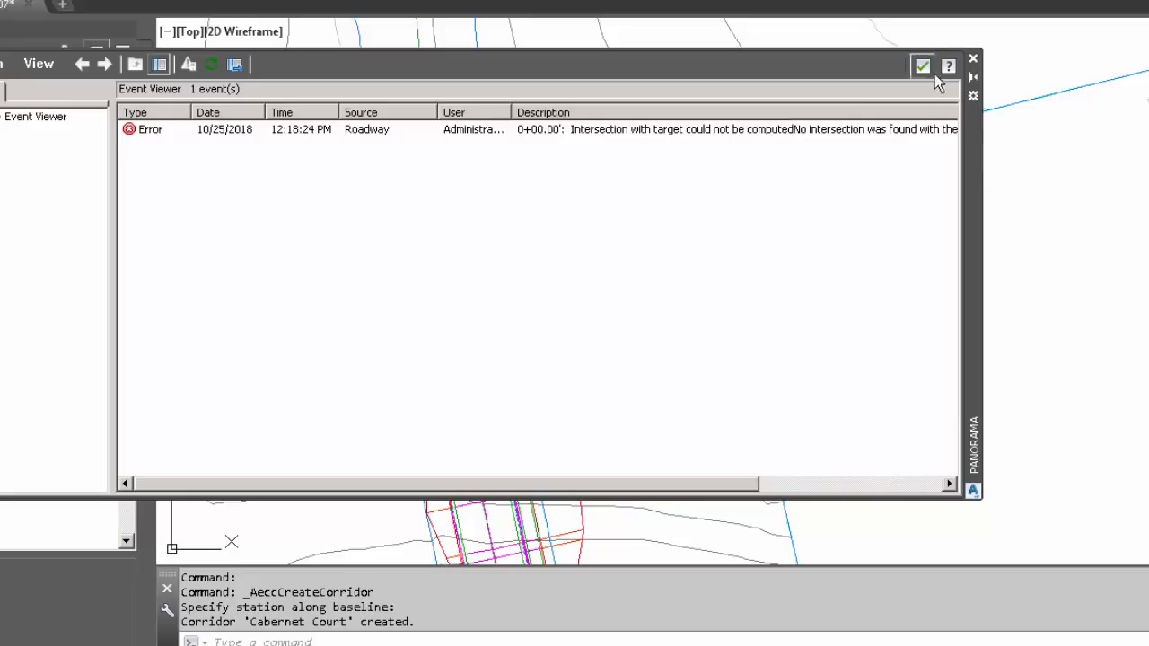
click(972, 58)
Examine the Cabernet Court corridor from its 8+00 end down to its daylighting at the start station by the property boundary
scroll(591, 252, down, 3)
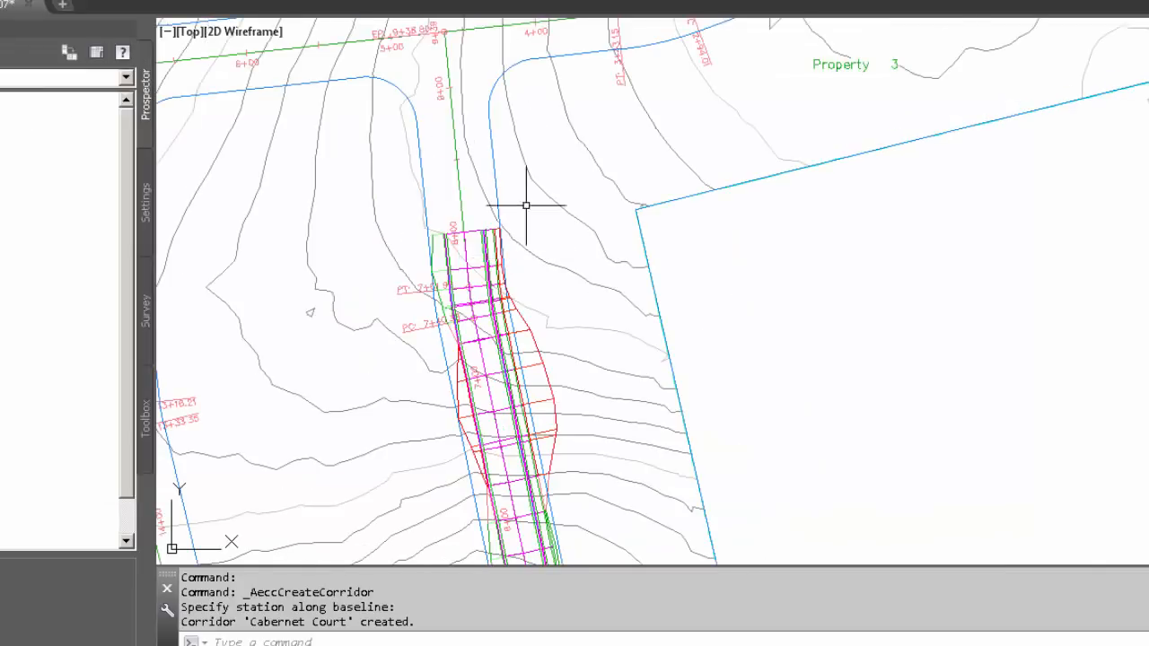
scroll(569, 188, up, 2)
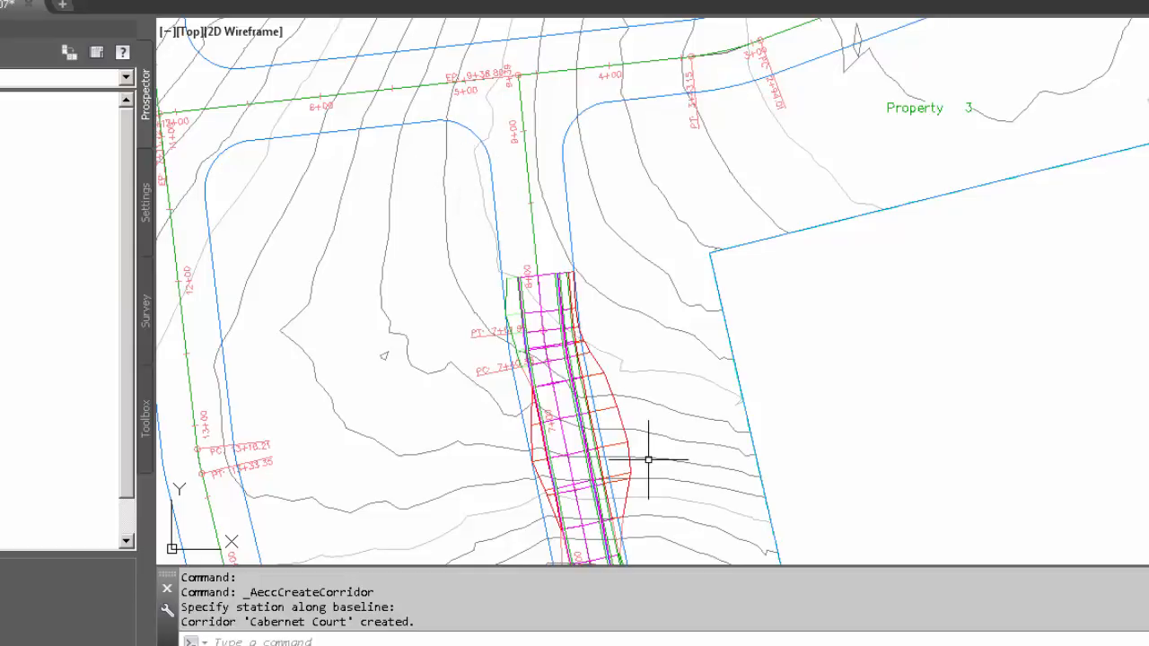
middle_drag(647, 461, 463, 124)
scroll(477, 148, down, 4)
scroll(520, 422, up, 6)
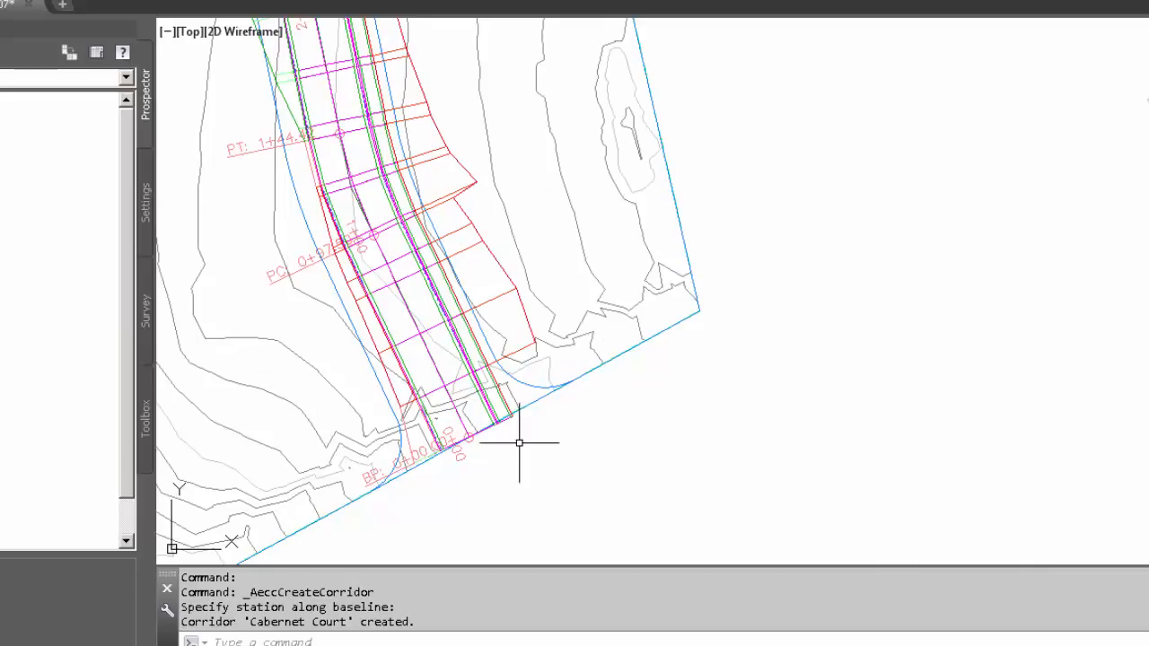
scroll(530, 422, up, 5)
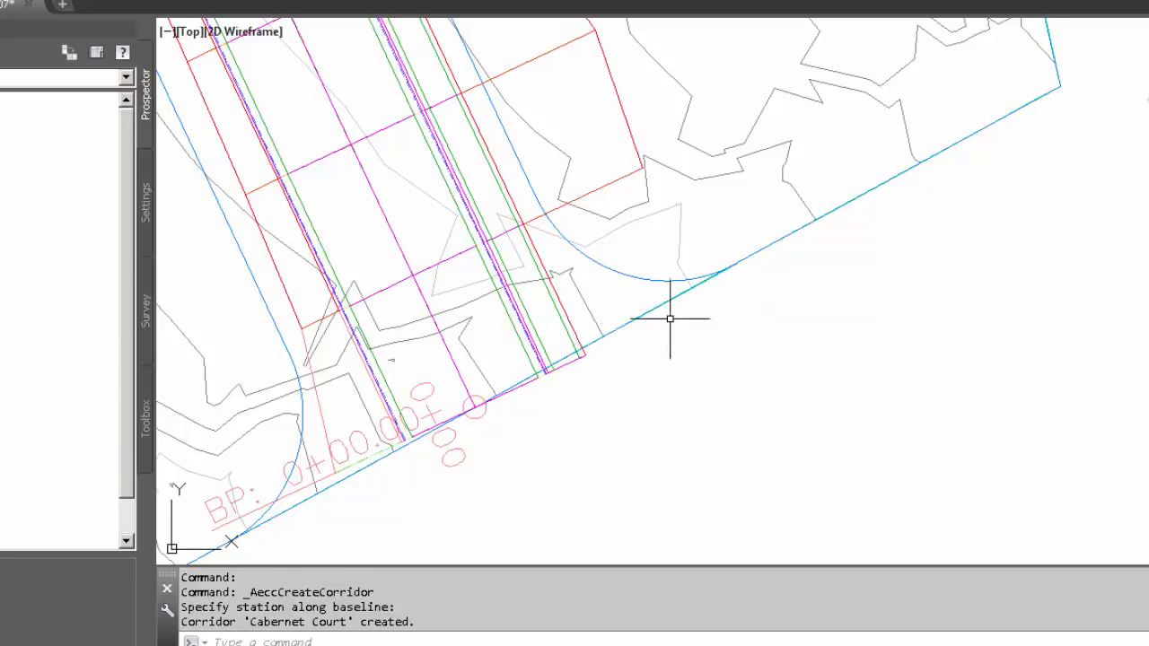
scroll(759, 328, down, 3)
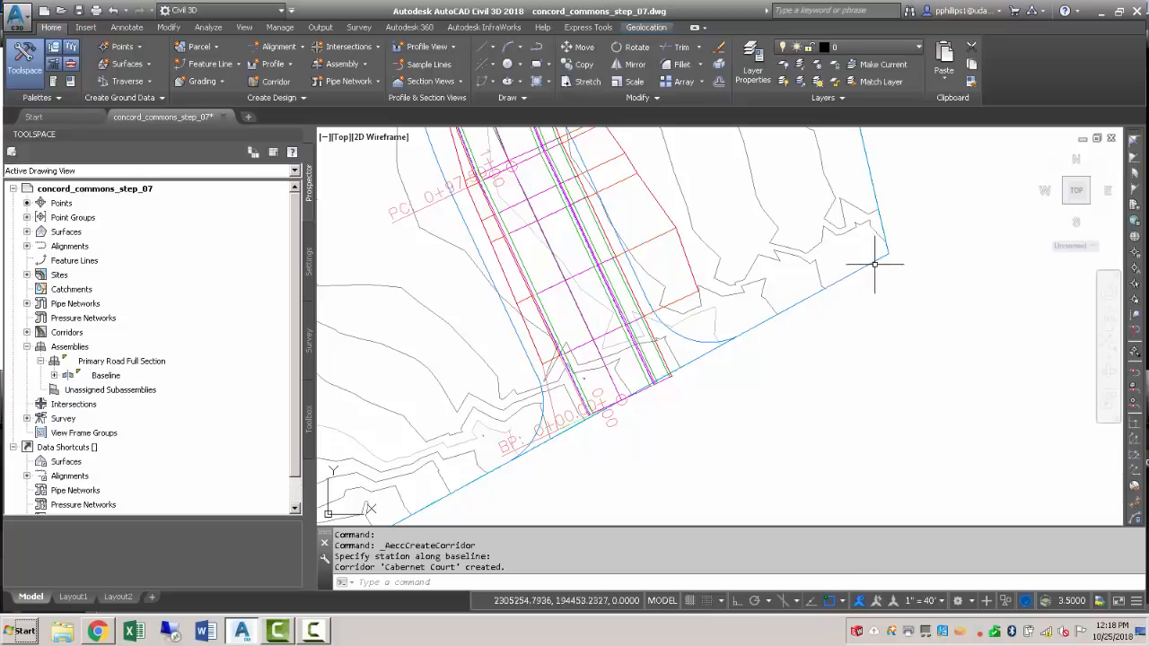
Remove the Outer boundary from the EG surface definition
click(27, 232)
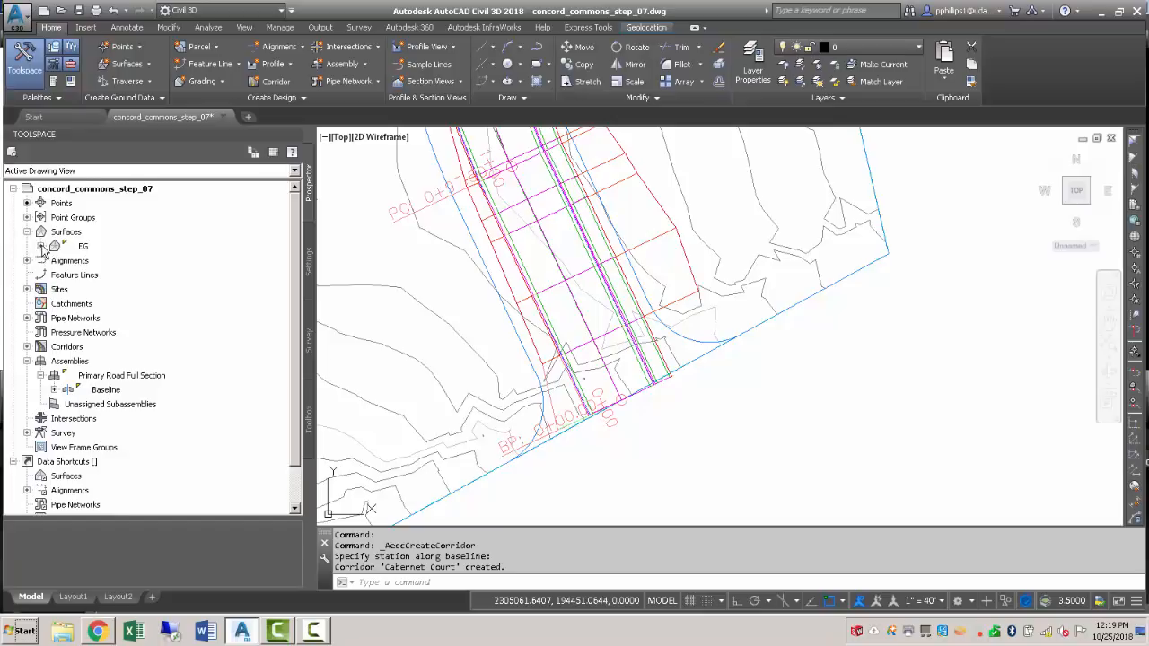
click(40, 246)
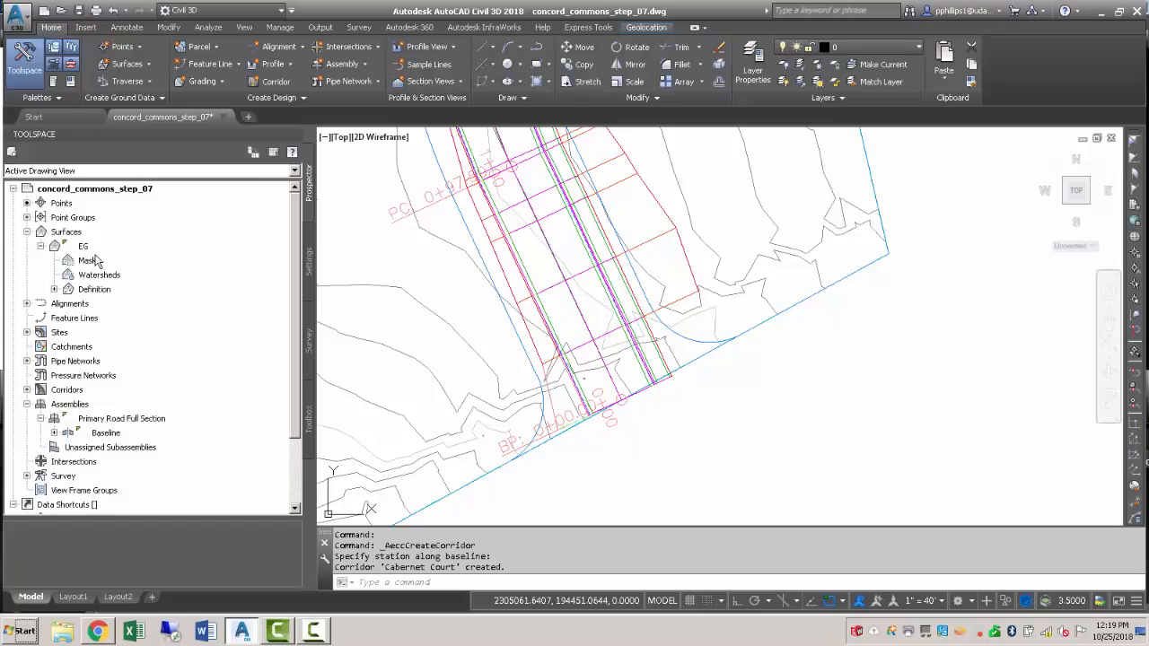
click(54, 289)
click(106, 305)
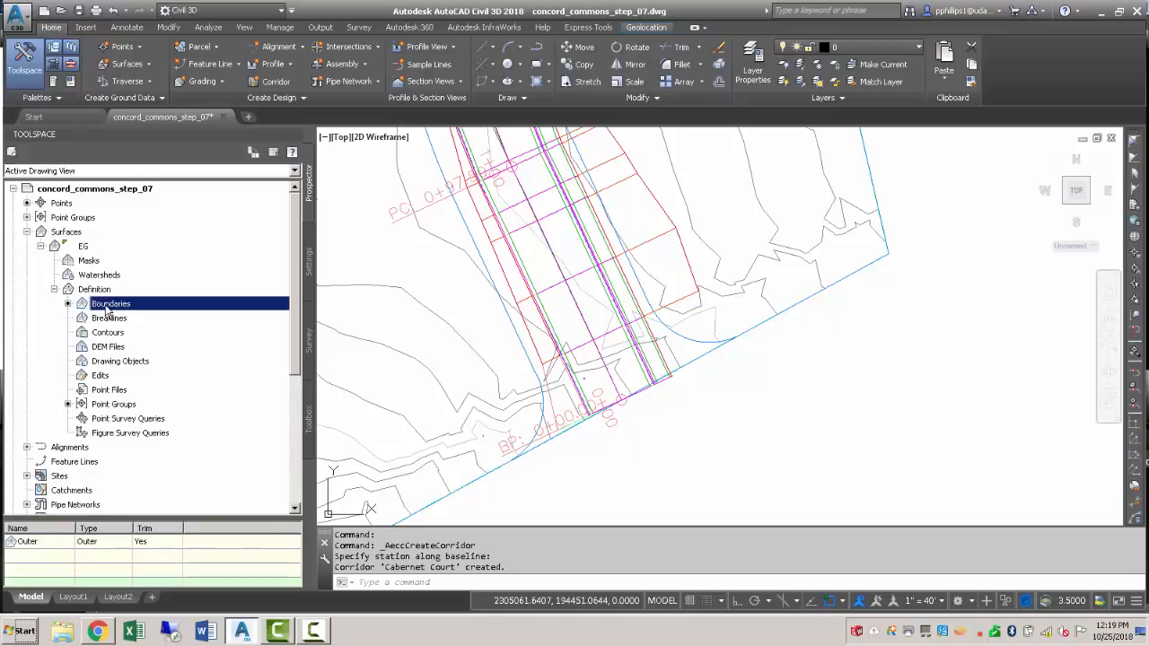
click(40, 544)
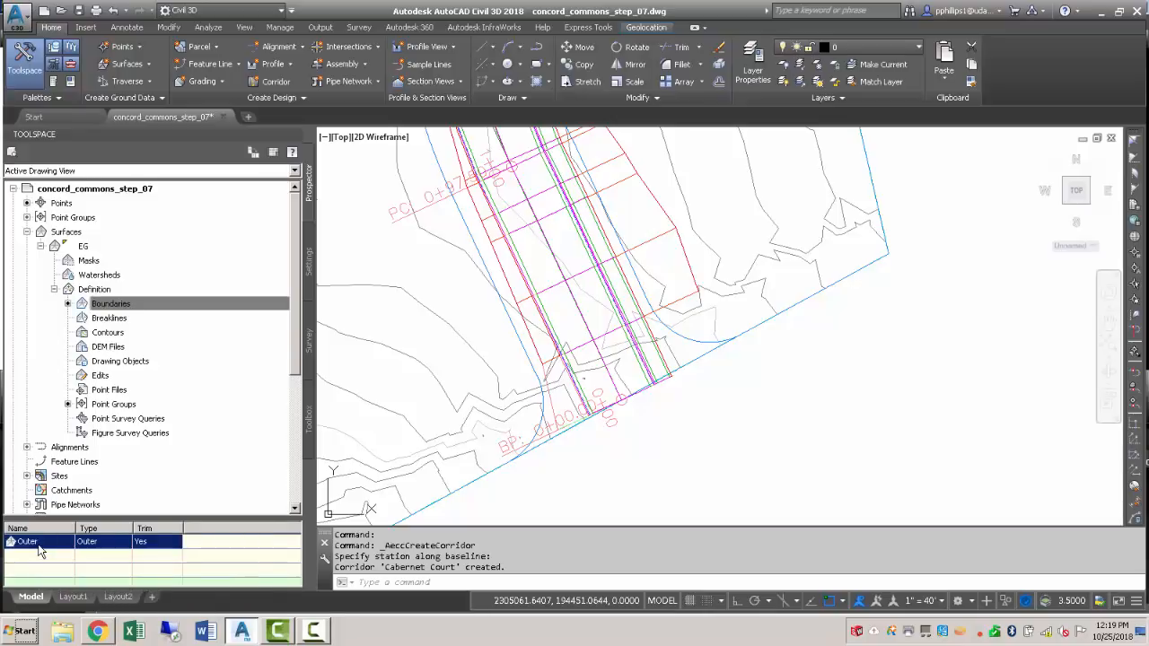
right_click(40, 549)
click(83, 429)
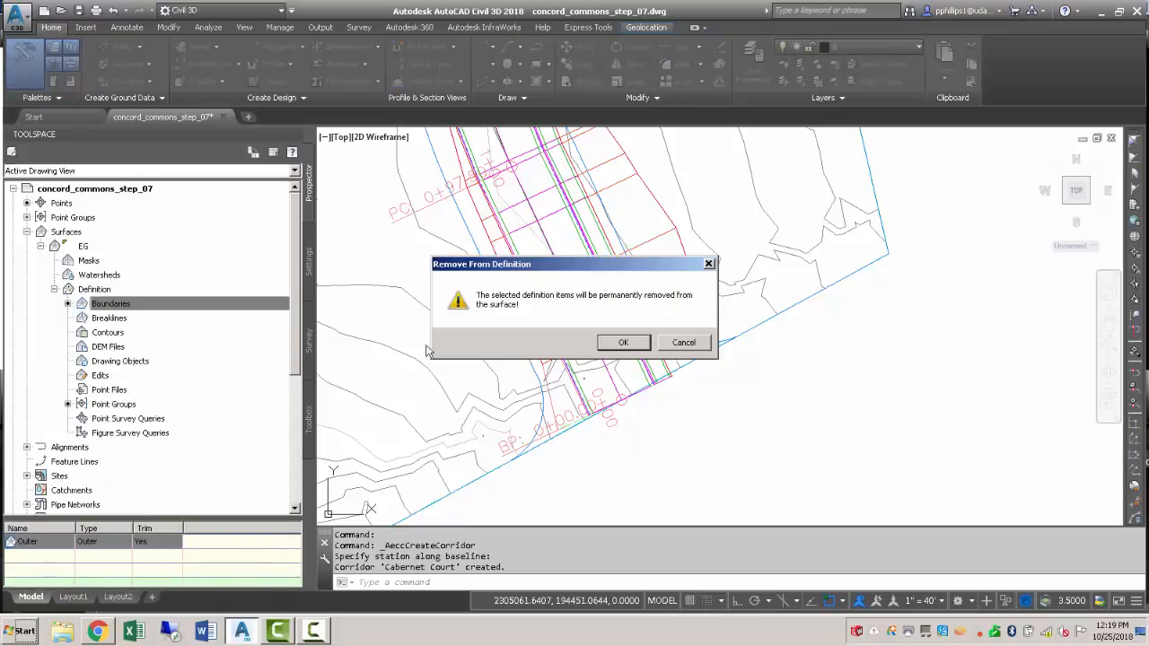
click(622, 342)
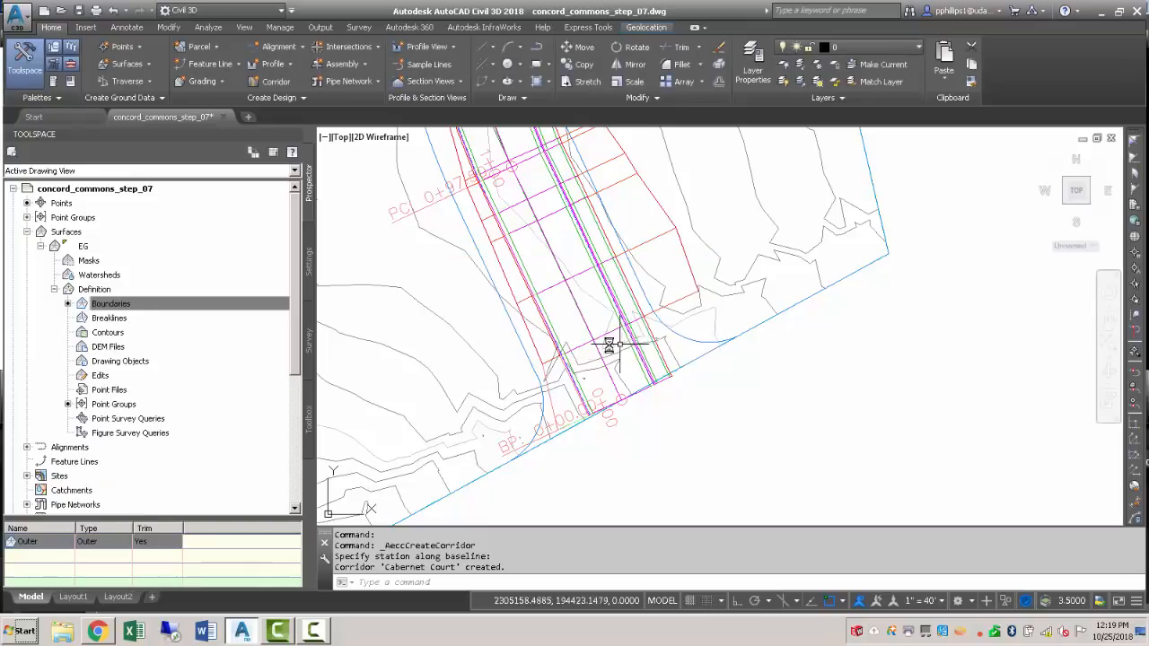
Rebuild the EG surface and dismiss the event report
right_click(96, 247)
click(181, 285)
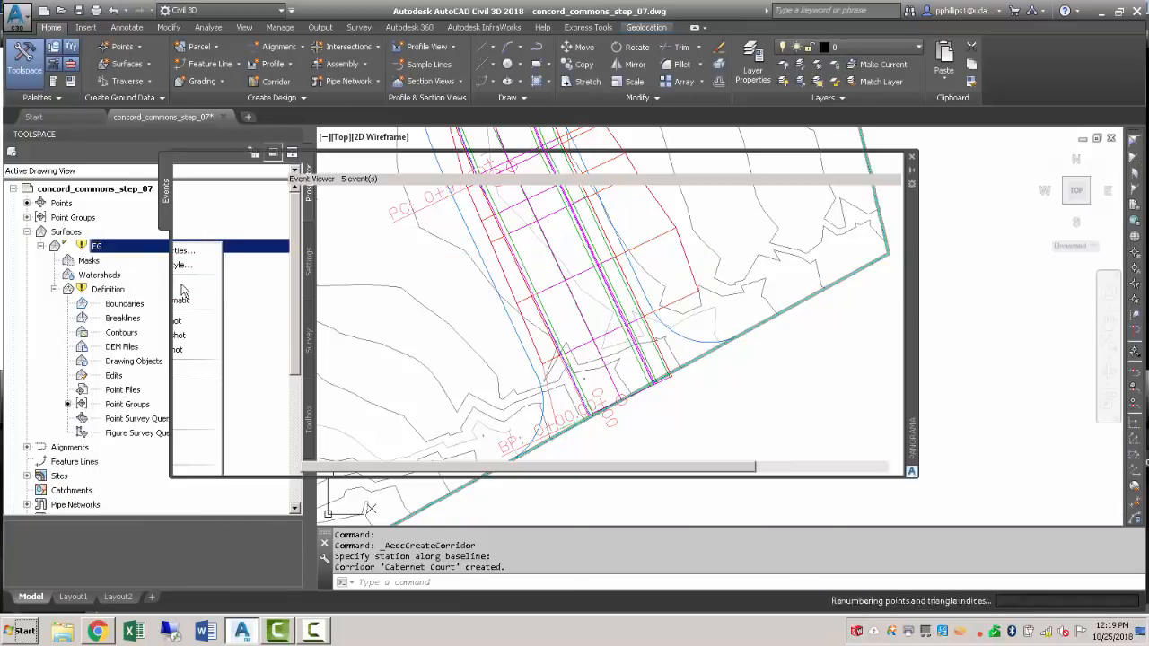
click(912, 162)
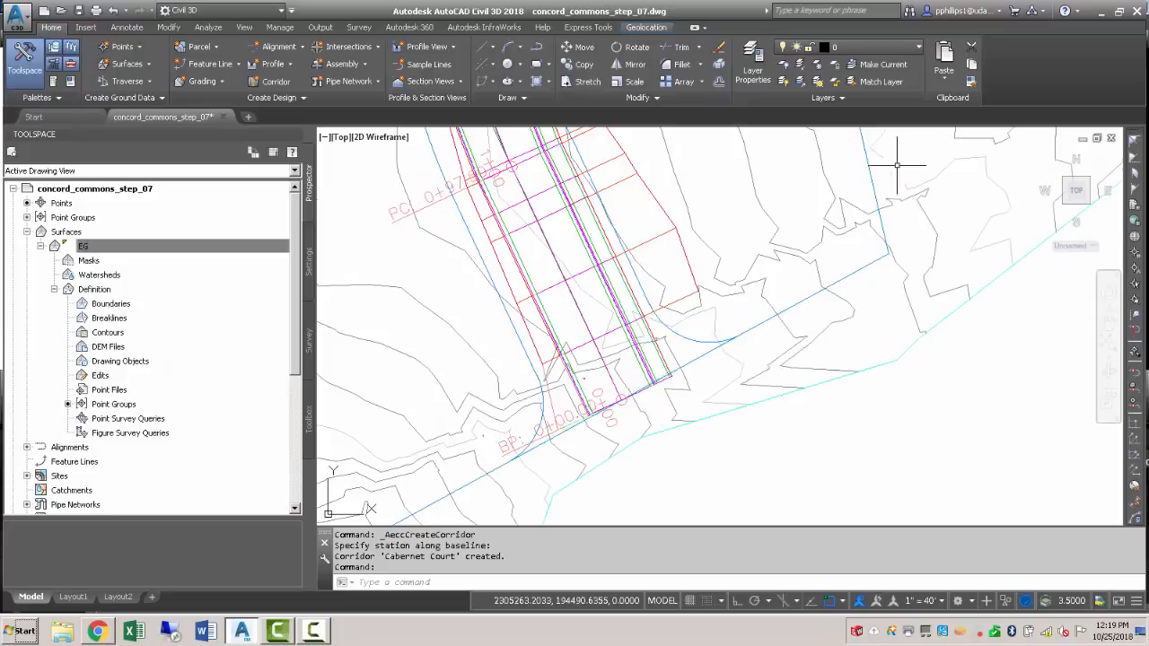
scroll(598, 254, down, 5)
scroll(599, 255, up, 2)
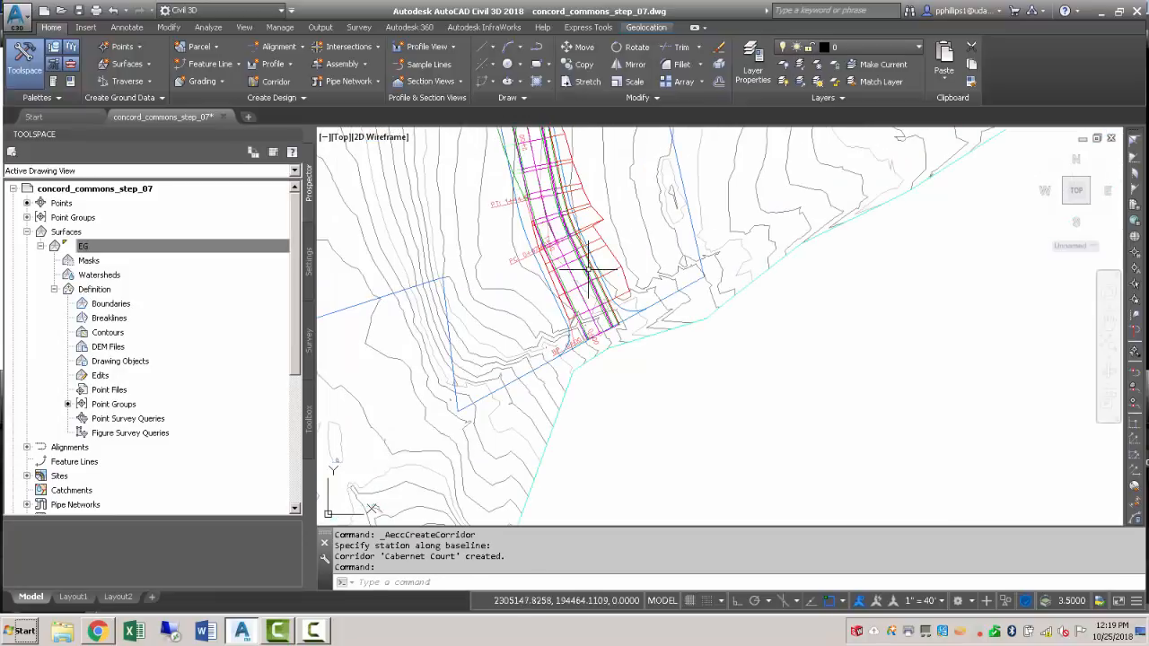
Rebuild the Cabernet Court corridor against the updated EG surface
click(27, 231)
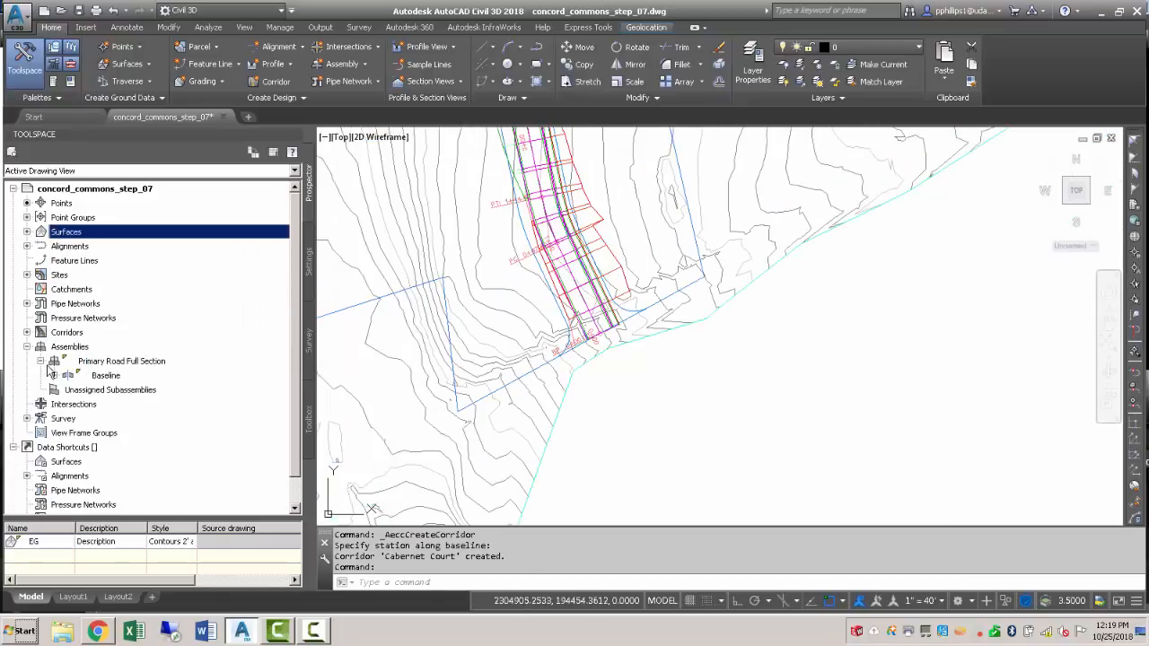
click(27, 346)
click(27, 332)
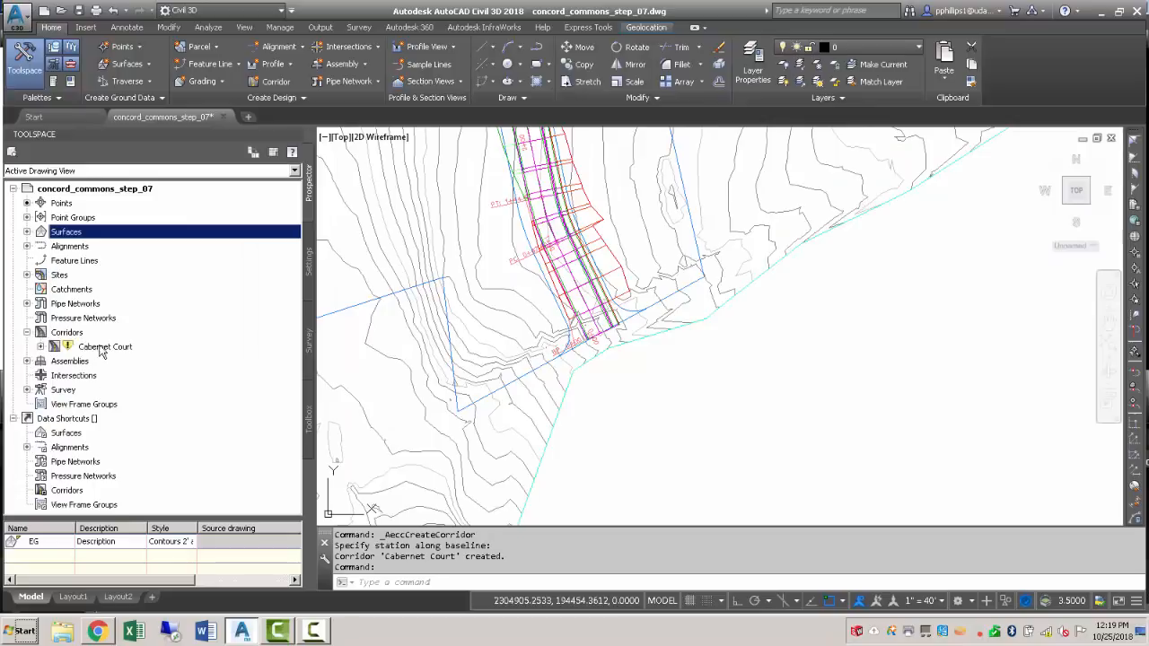
right_click(103, 348)
click(144, 393)
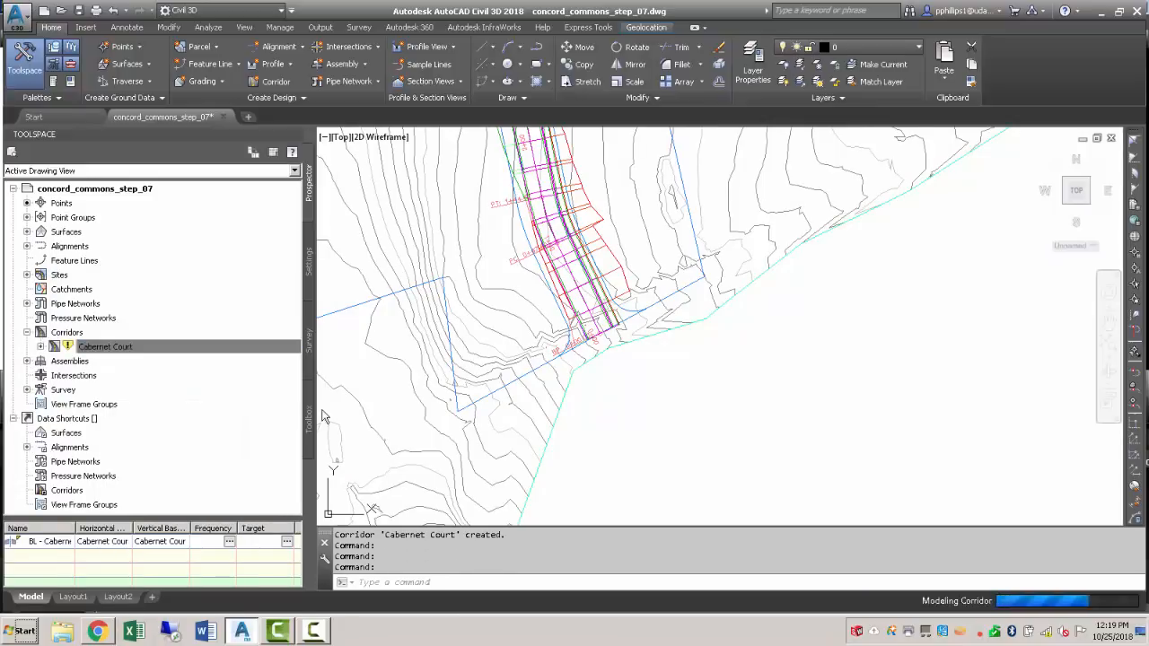
Open the Cabernet Court corridor in the Object Viewer and display it in the Shades of Gray visual style
scroll(627, 355, up, 4)
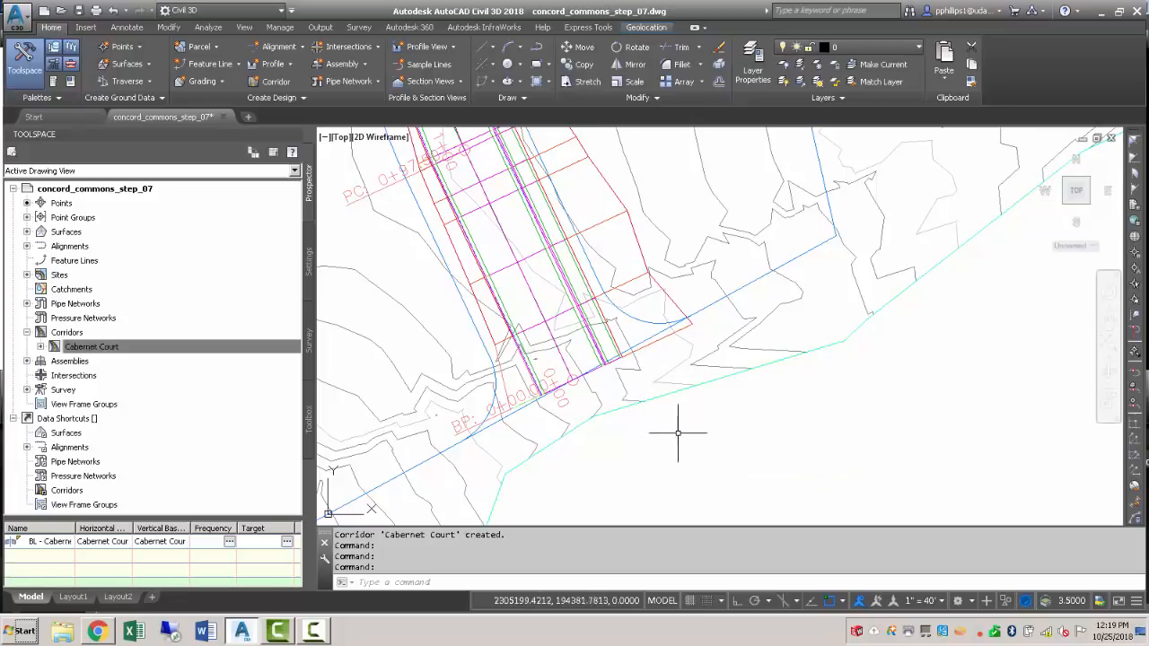
scroll(563, 300, up, 4)
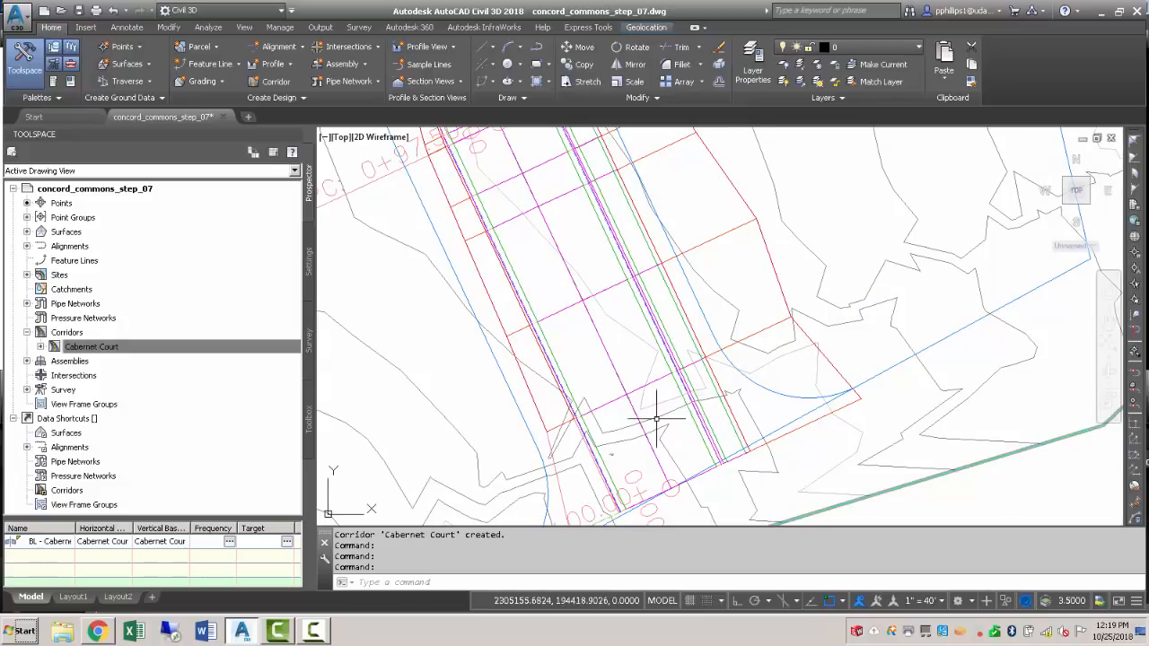
scroll(663, 406, down, 1)
scroll(663, 405, down, 2)
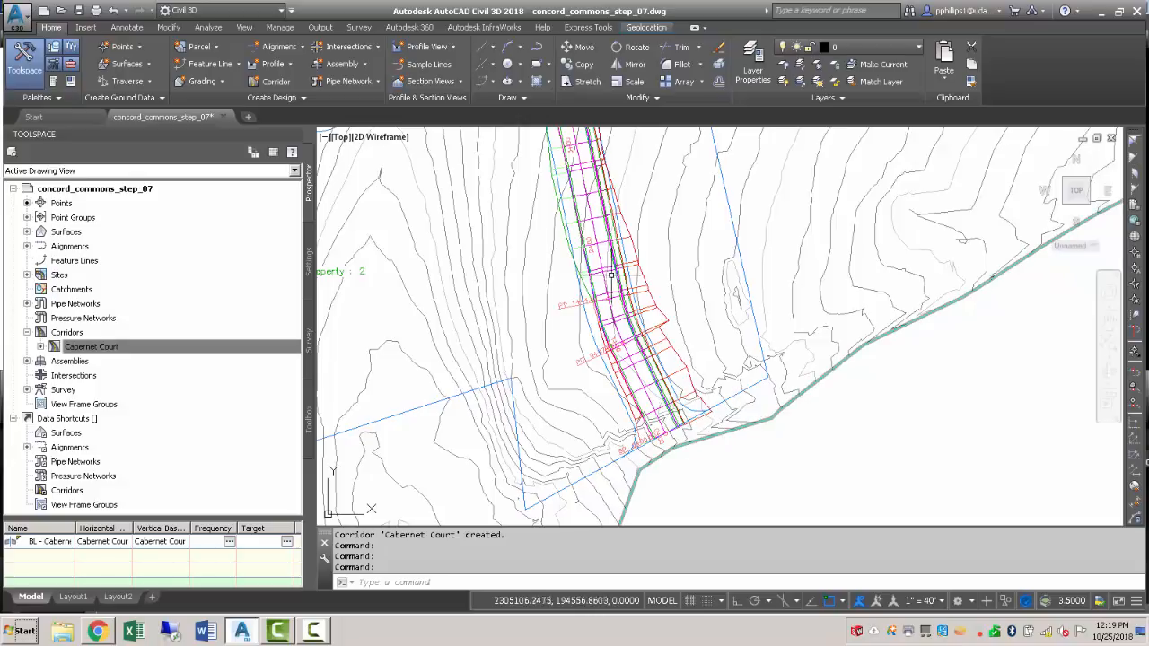
click(616, 289)
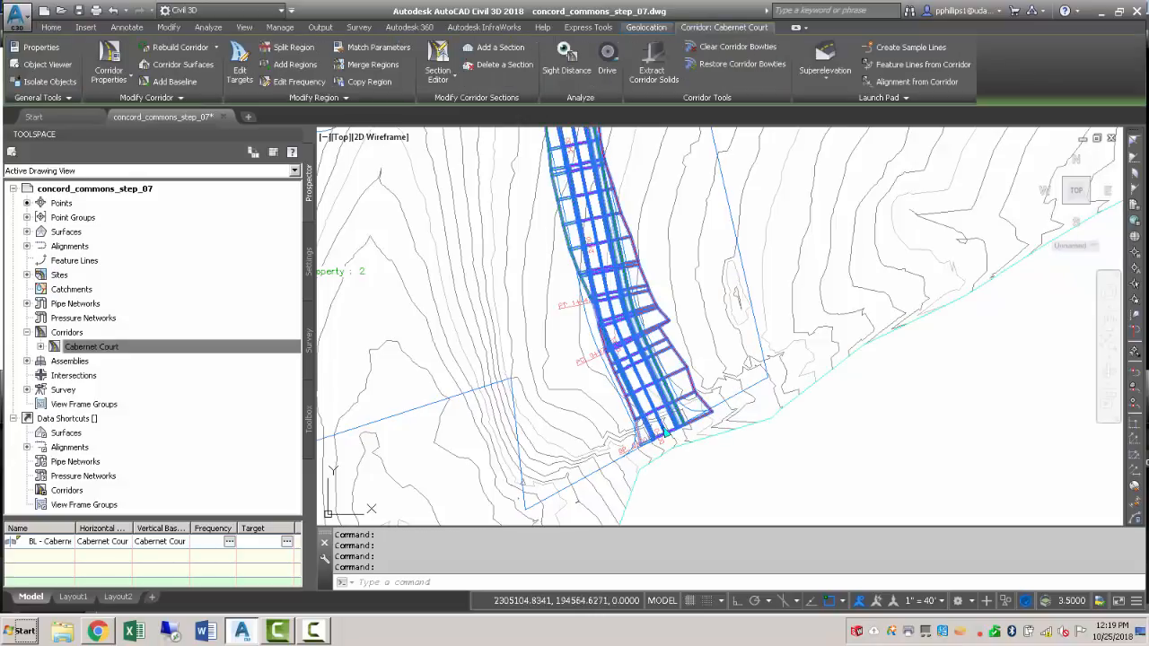
right_click(650, 254)
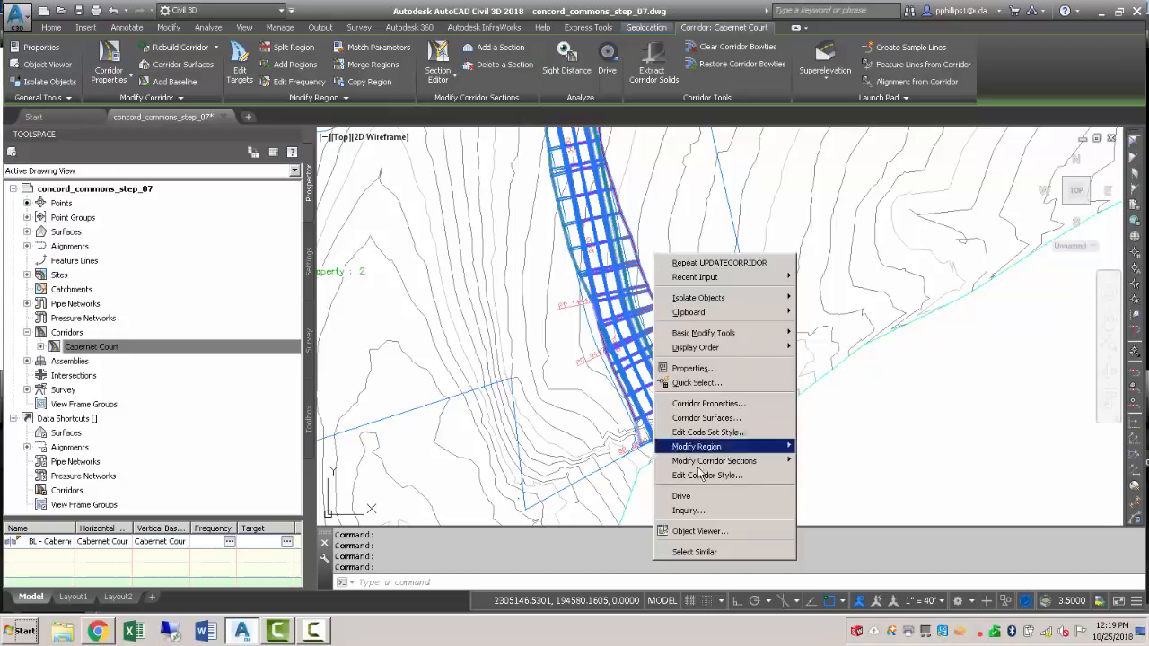
click(707, 531)
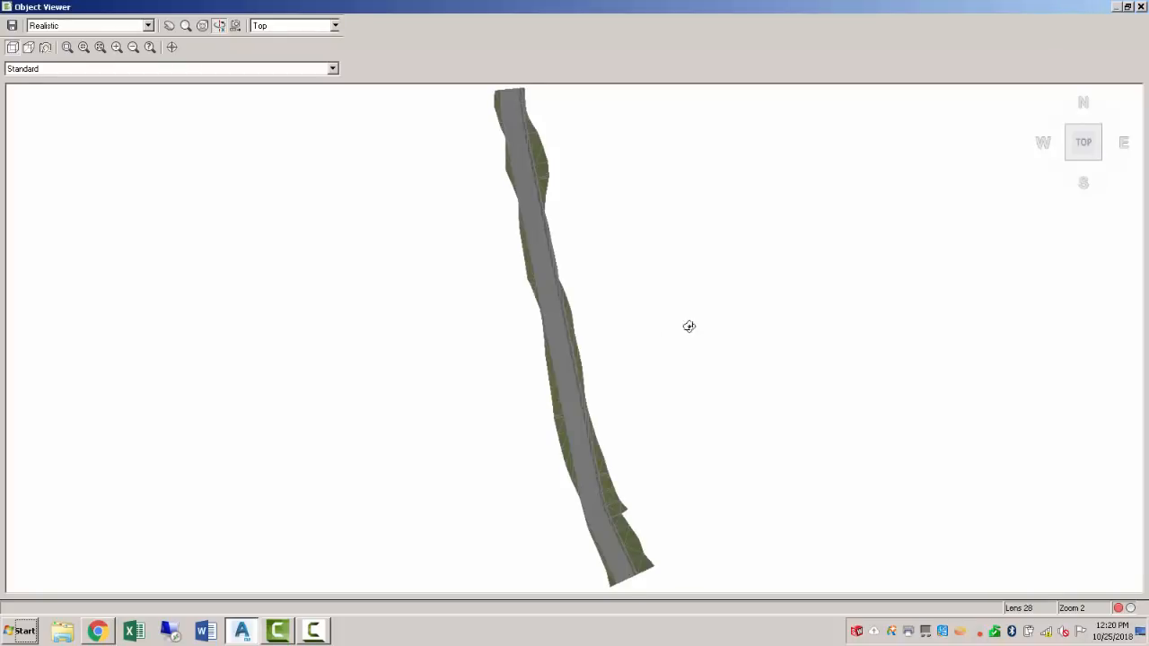
click(149, 26)
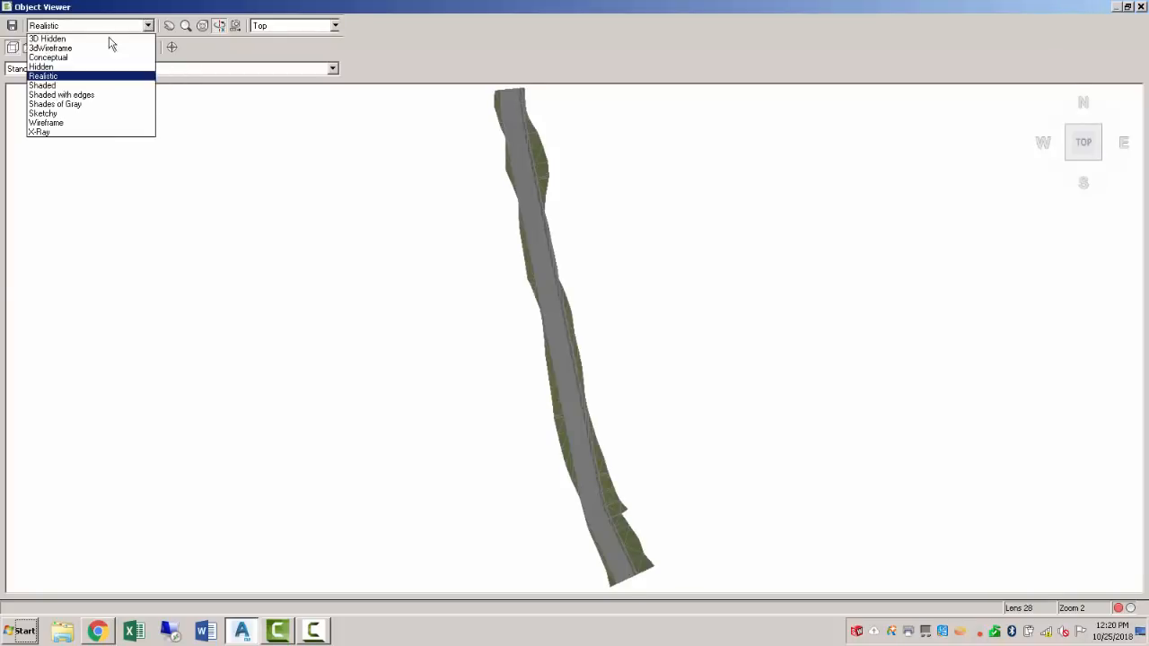
click(56, 104)
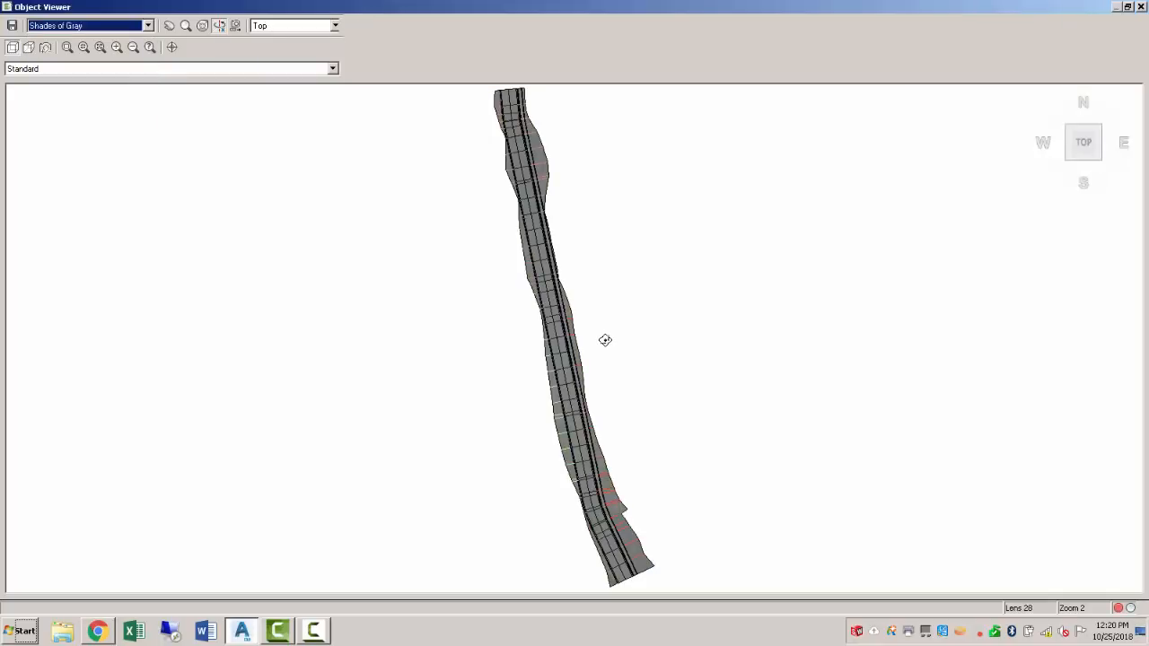
Examine the corridor model in 3D from several angles, checking the lanes, curbs, sidewalk and daylight slopes along its length
click(434, 336)
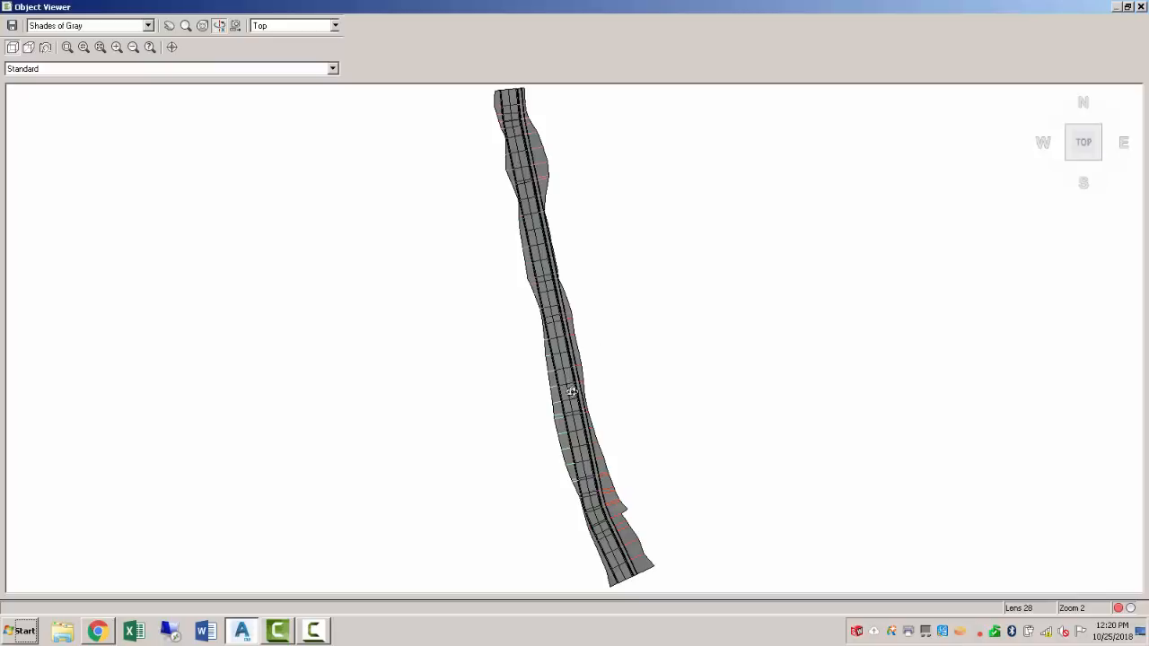
mouse_move(571, 392)
mouse_down()
mouse_move(580, 384)
mouse_move(579, 407)
mouse_move(564, 372)
mouse_up()
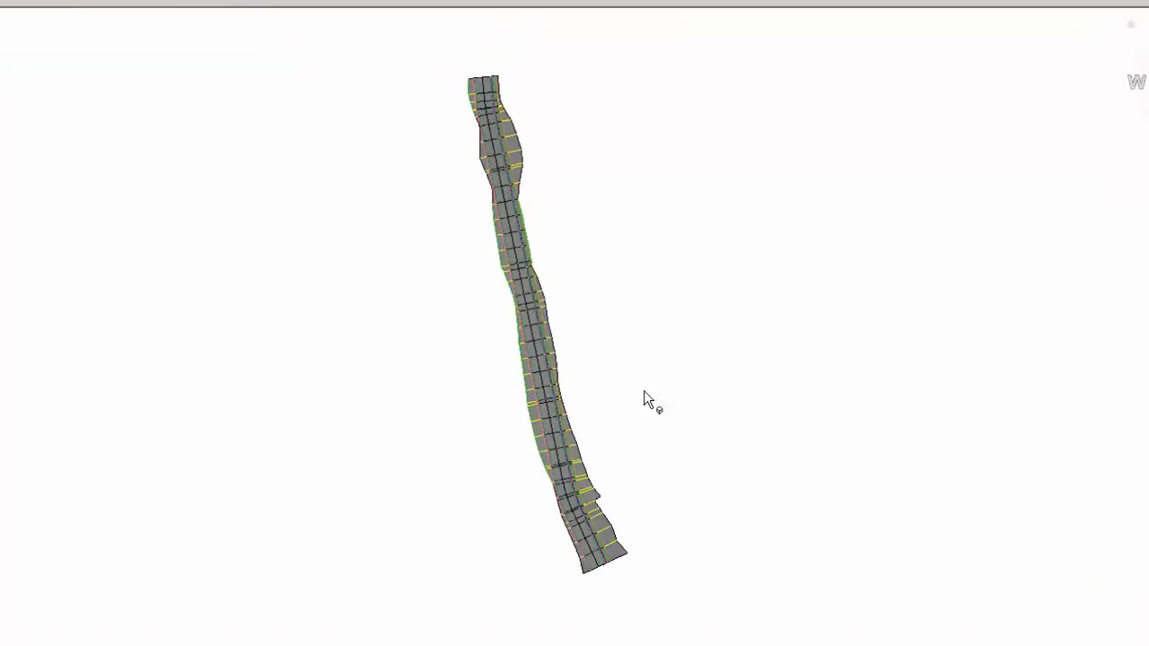
drag(530, 377, 535, 287)
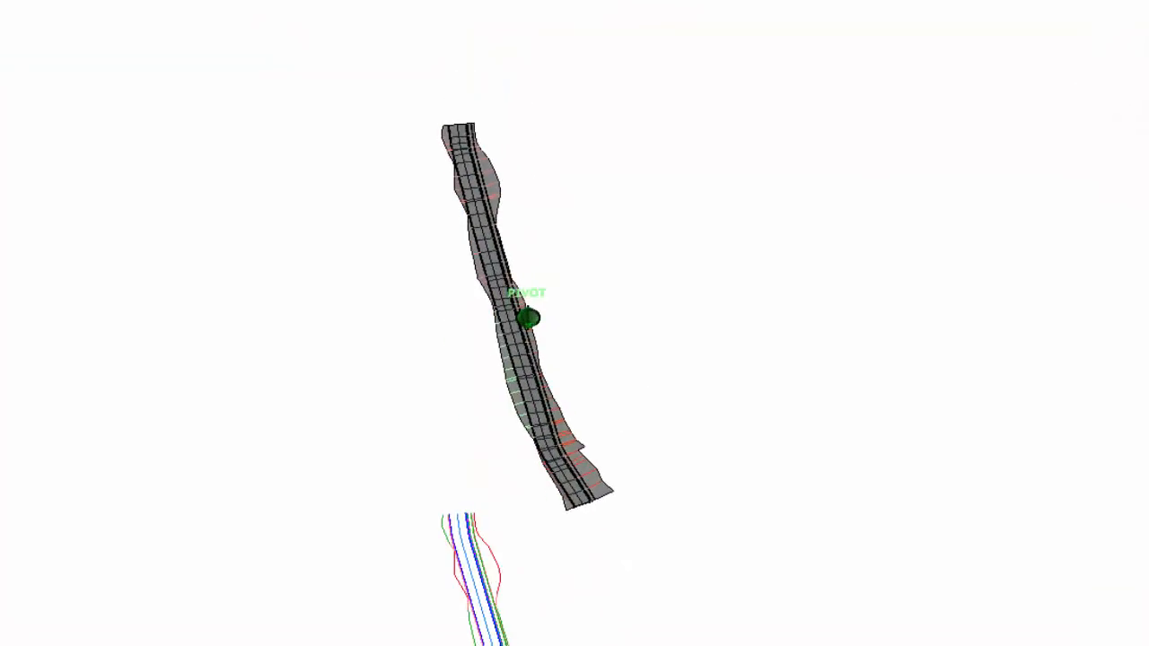
scroll(511, 302, up, 5)
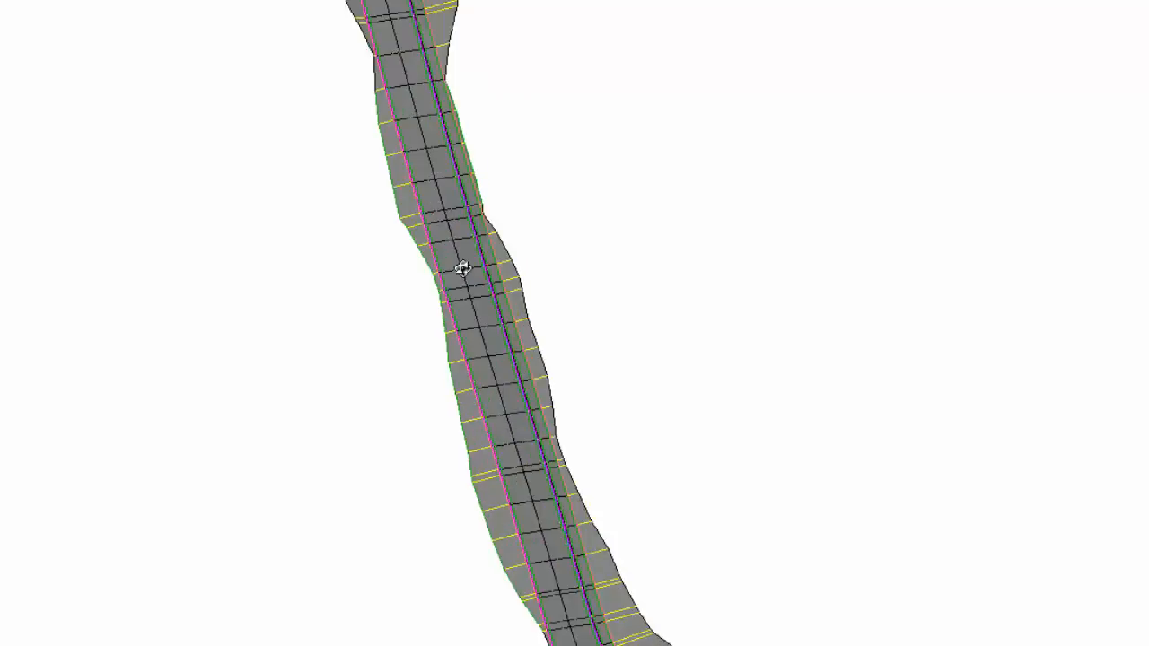
middle_drag(531, 326, 501, 267)
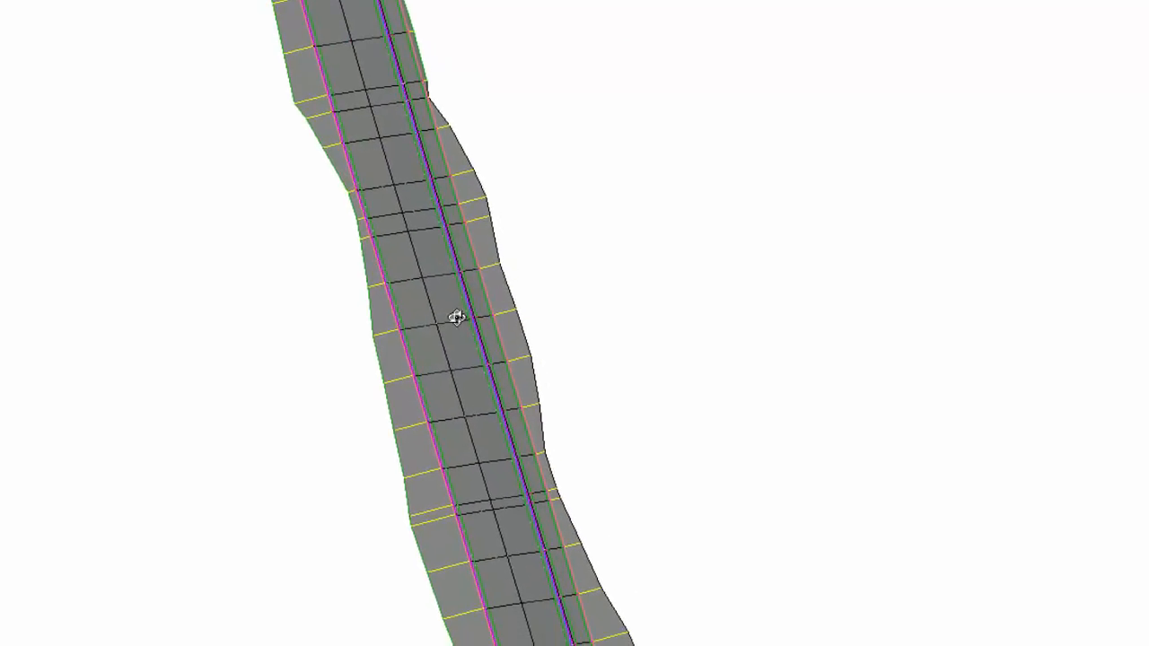
drag(456, 316, 418, 215)
scroll(403, 223, down, 6)
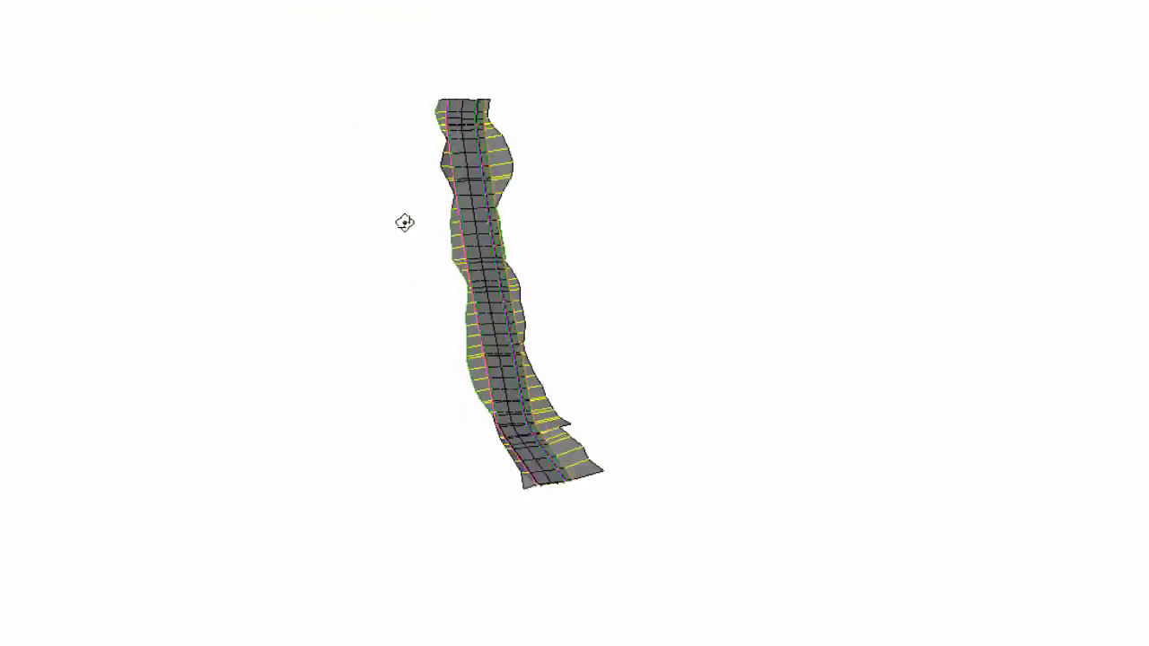
scroll(512, 310, up, 8)
scroll(404, 350, up, 3)
scroll(269, 289, up, 4)
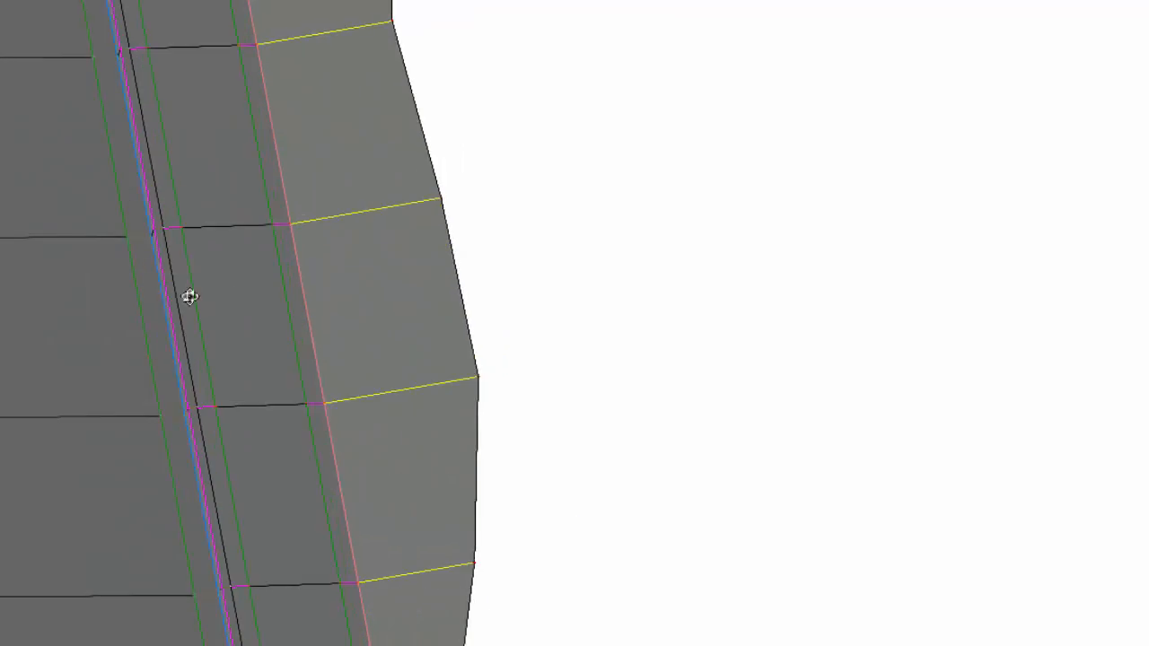
scroll(157, 297, down, 2)
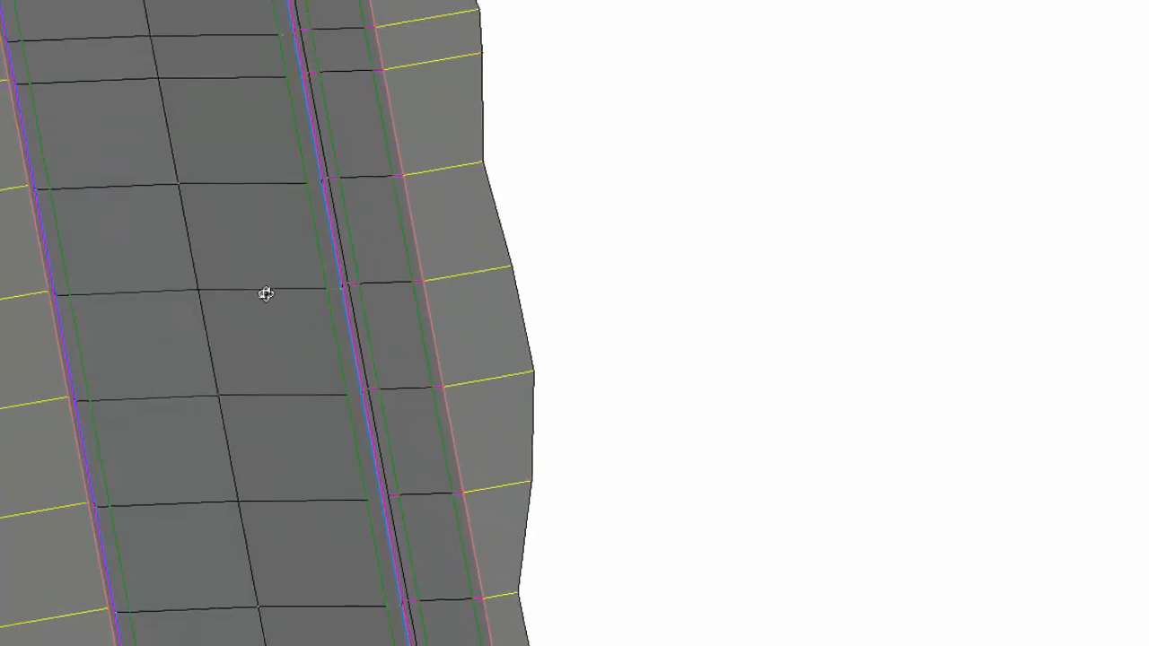
drag(418, 263, 360, 258)
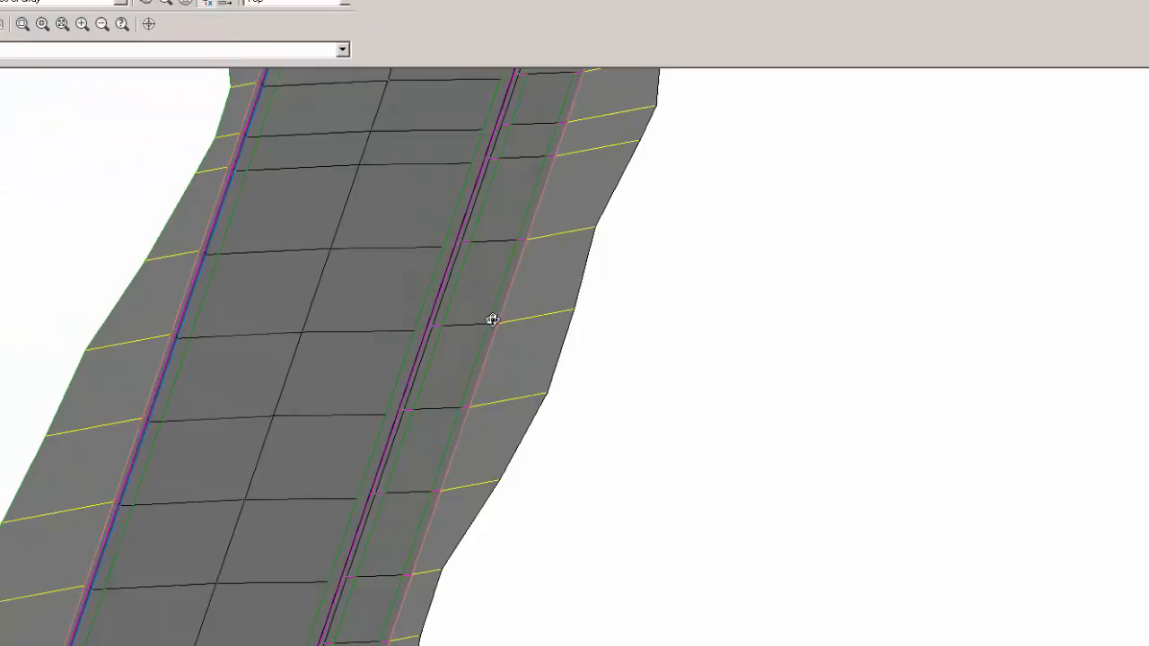
drag(492, 320, 457, 314)
scroll(297, 317, down, 2)
scroll(430, 323, up, 2)
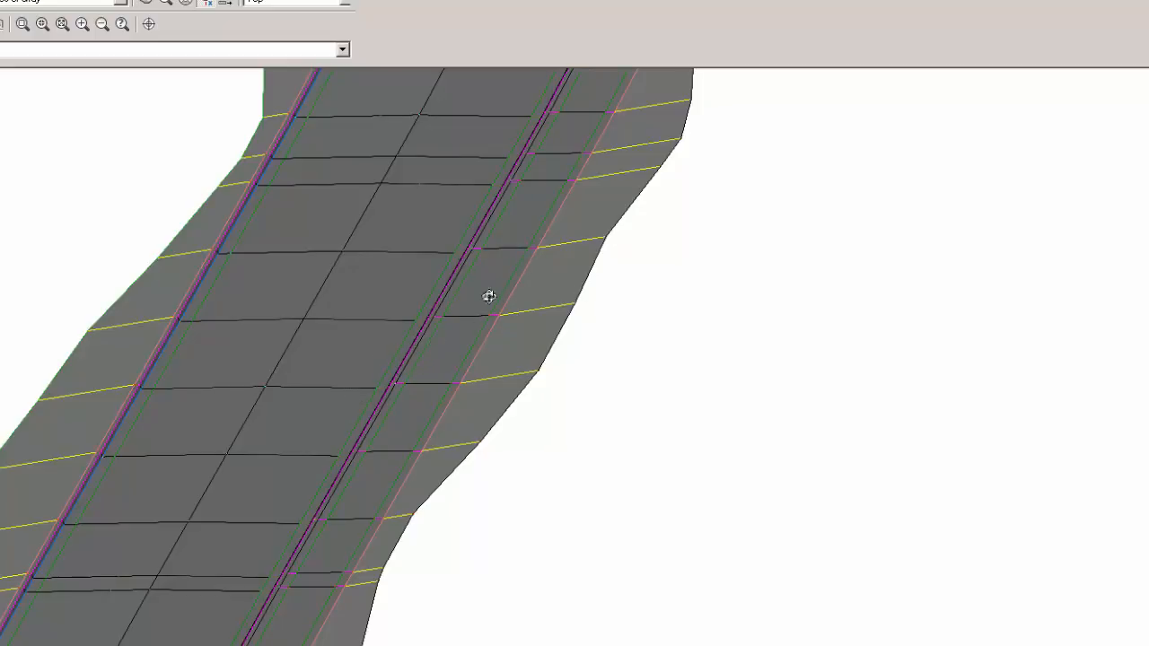
Compare the Realistic, Hidden and Shaded visual styles on the corridor model and settle on Realistic
click(123, 5)
click(35, 57)
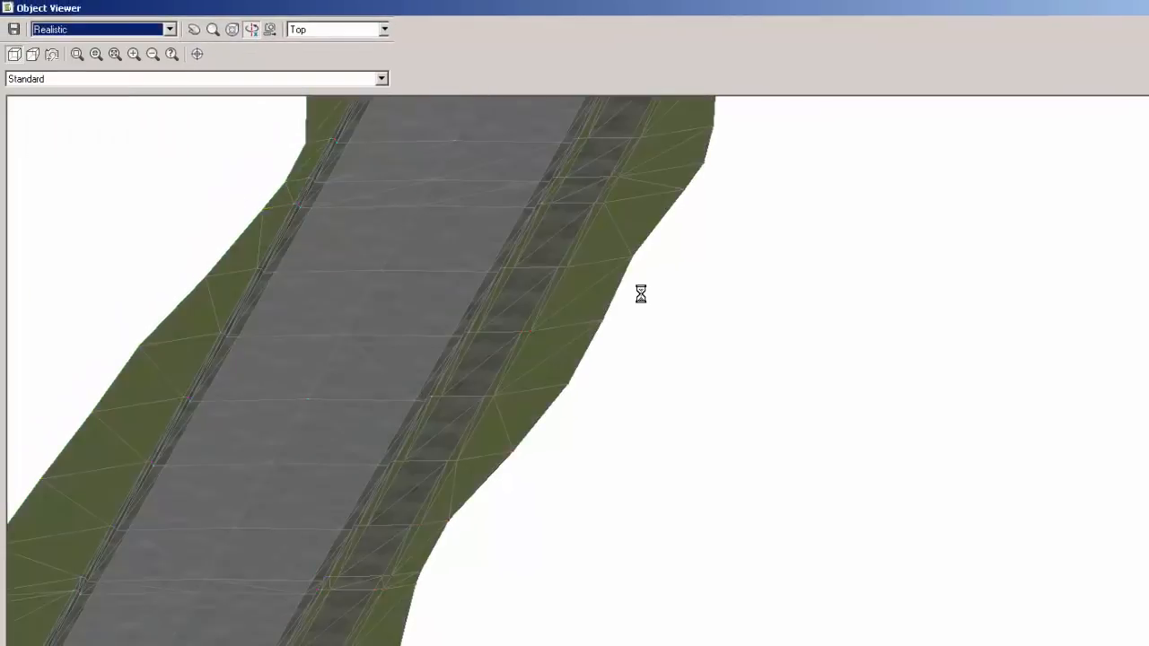
scroll(332, 374, up, 1)
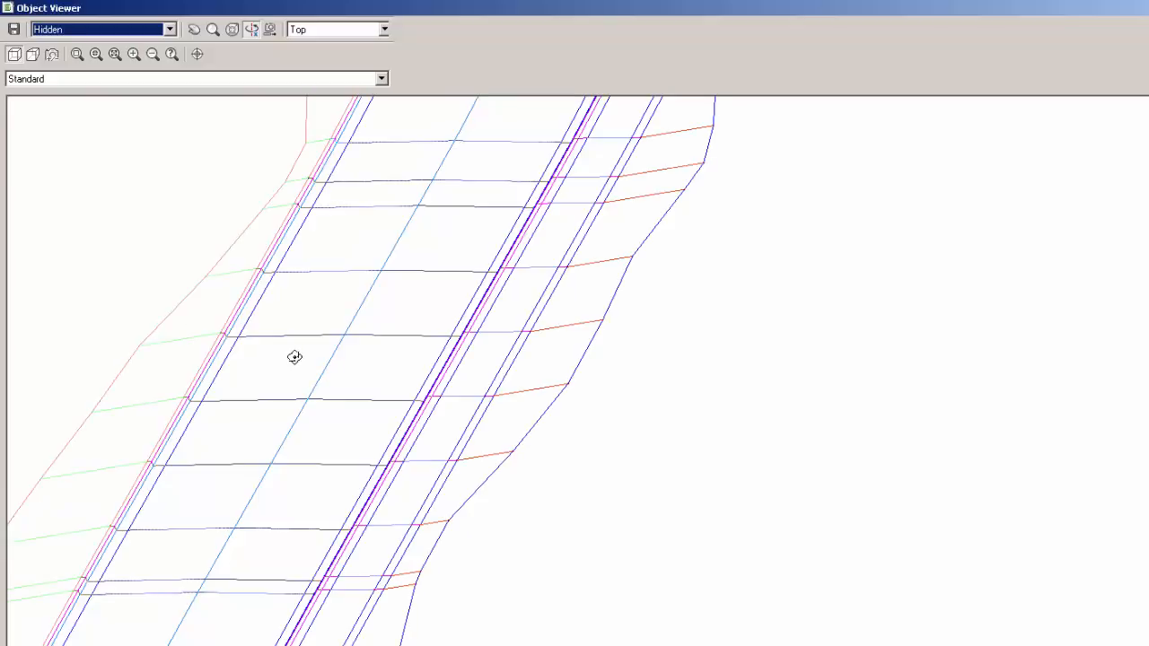
scroll(294, 356, down, 1)
scroll(294, 354, down, 1)
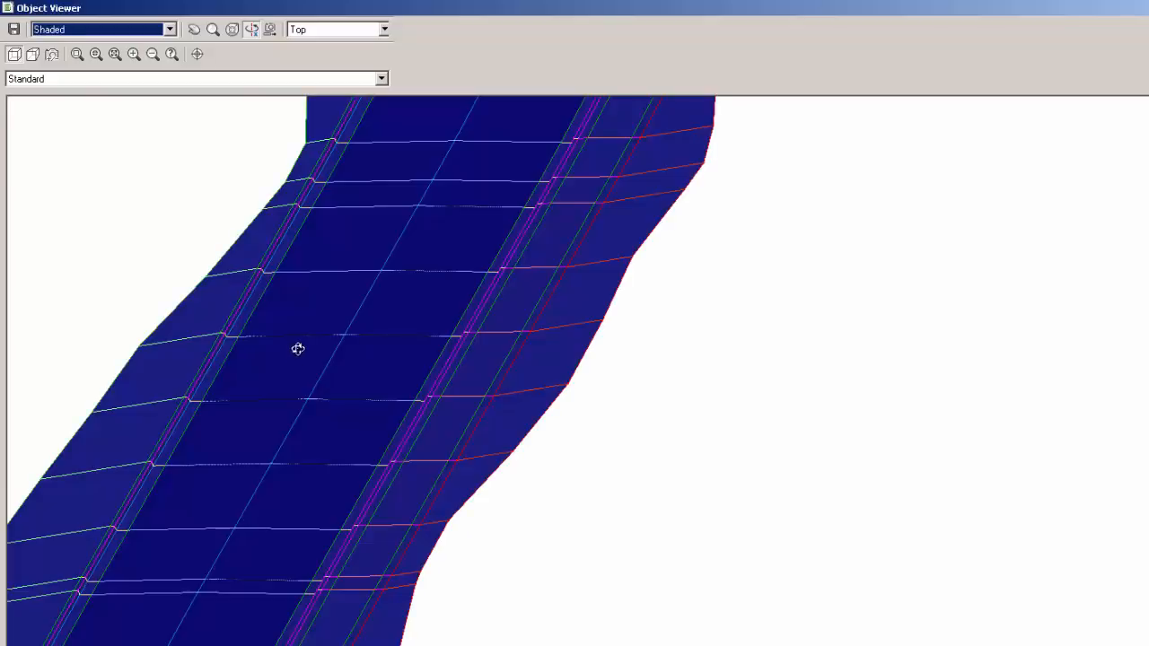
click(171, 30)
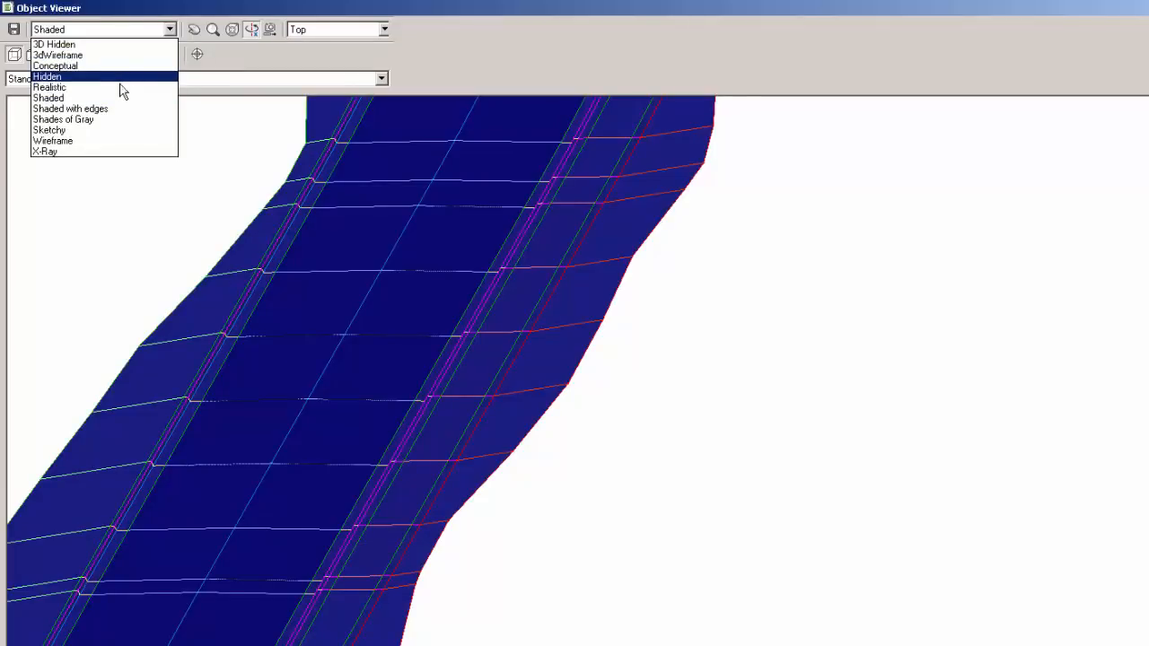
click(121, 86)
click(334, 303)
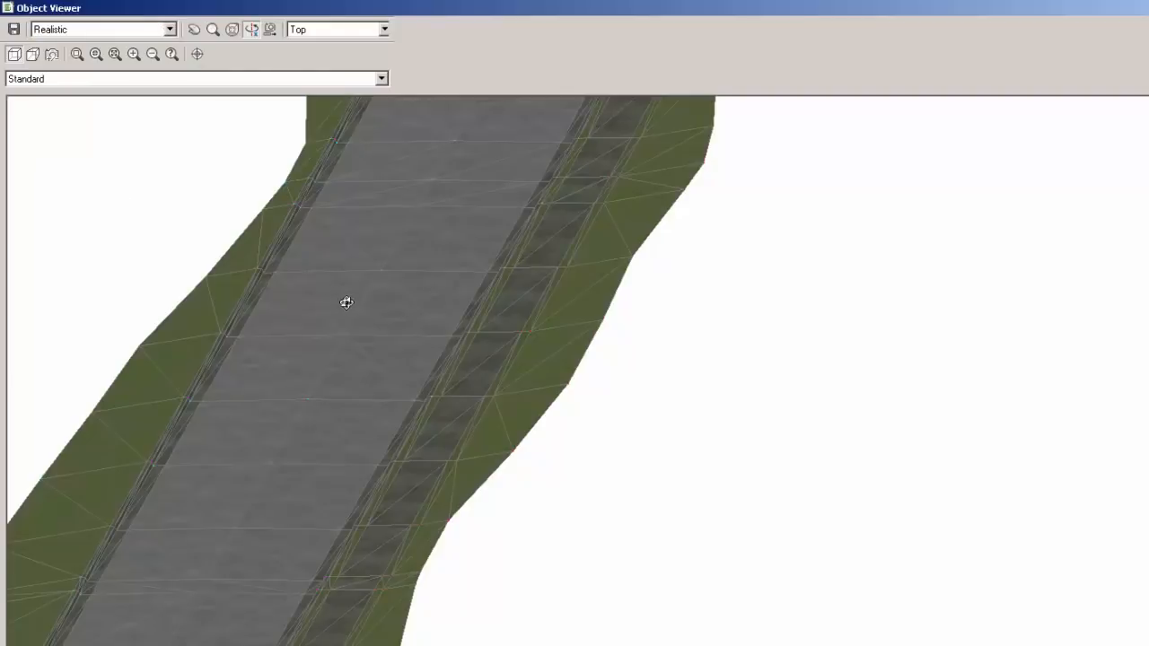
Examine the realistic corridor model up close, from a low side angle and in full from the top view
scroll(346, 303, down, 1)
scroll(359, 344, up, 3)
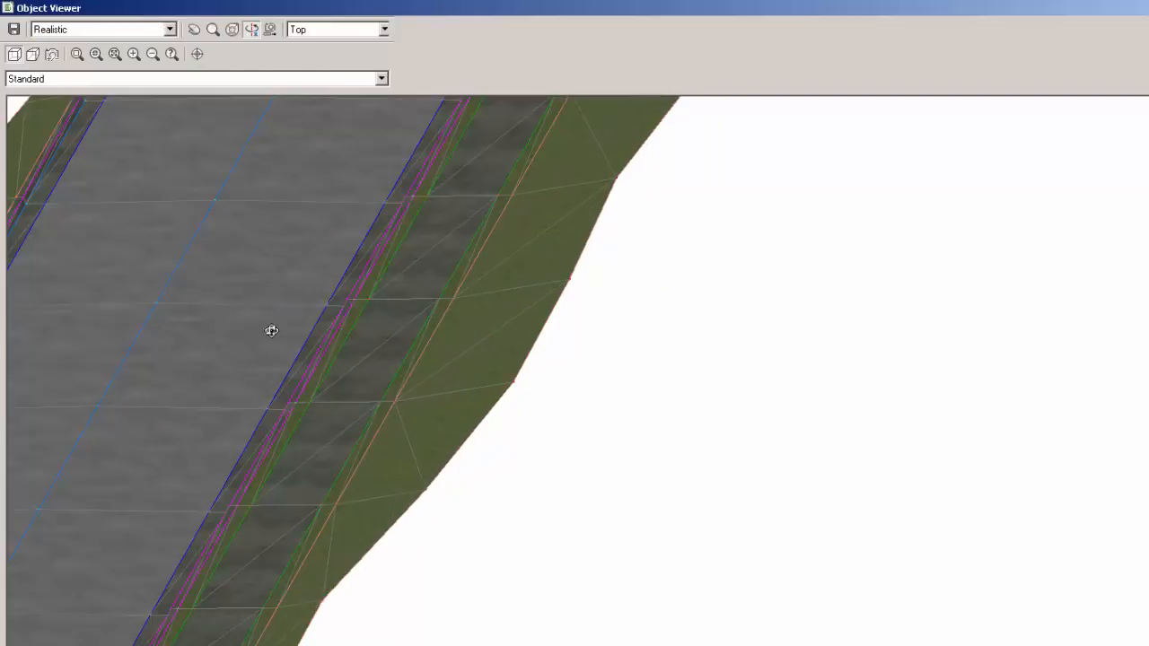
middle_drag(299, 320, 599, 313)
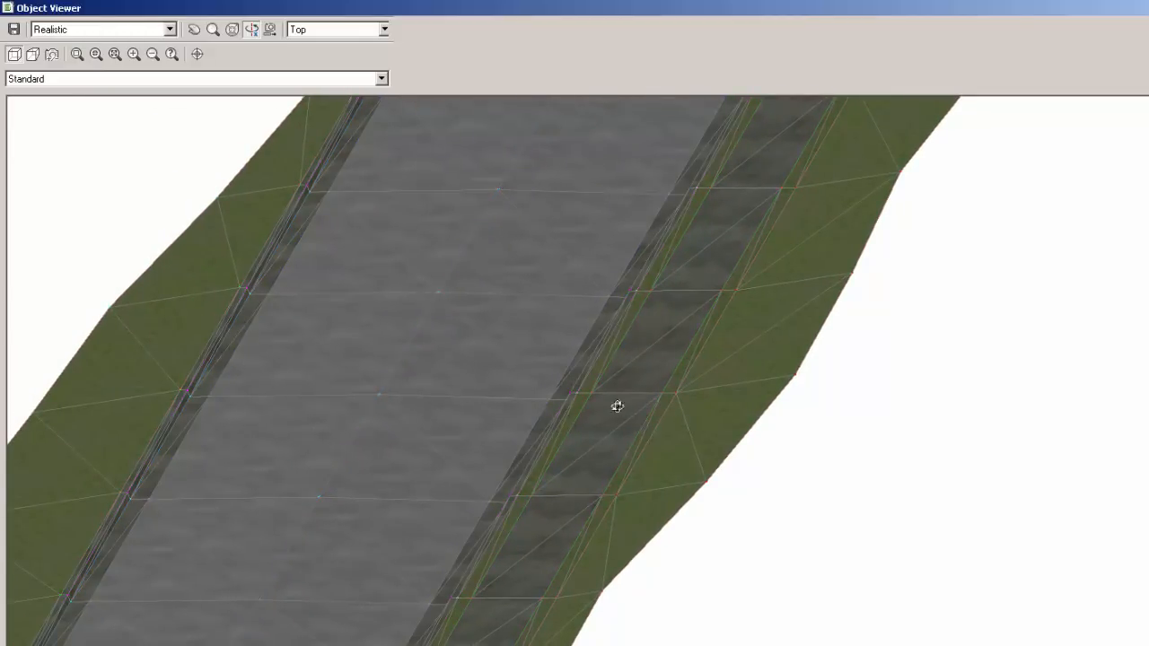
scroll(642, 360, down, 4)
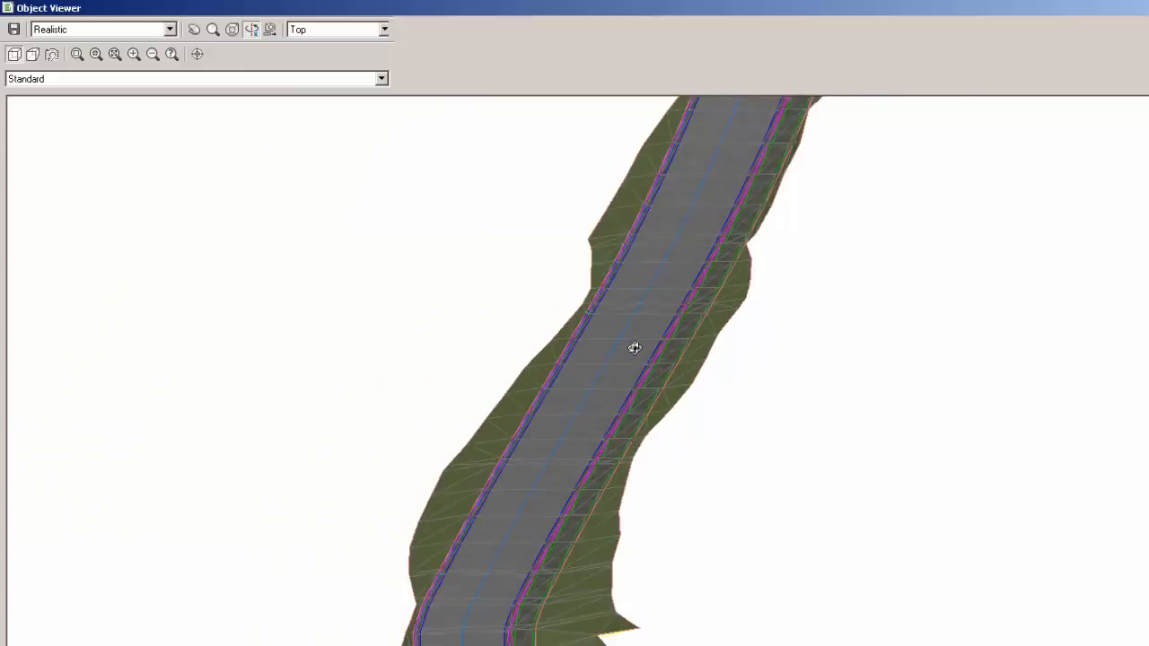
scroll(649, 403, up, 1)
mouse_move(676, 460)
mouse_down()
mouse_move(643, 428)
mouse_move(610, 433)
mouse_move(607, 443)
mouse_move(810, 401)
mouse_move(710, 508)
mouse_move(682, 487)
mouse_move(613, 495)
mouse_up()
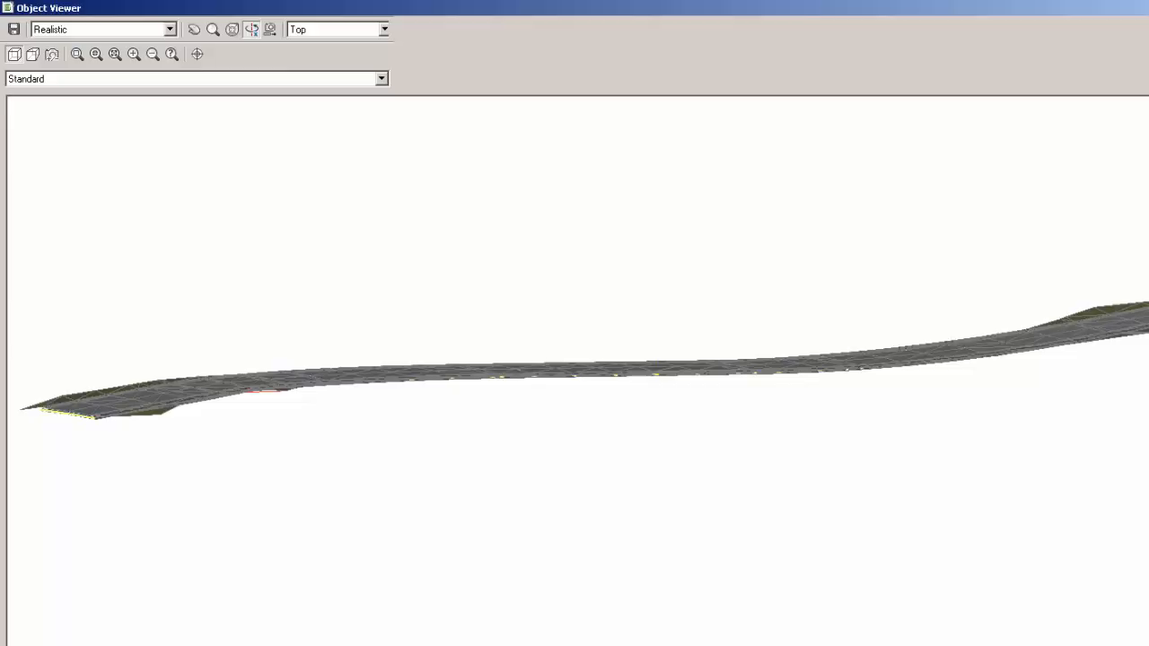
click(1138, 133)
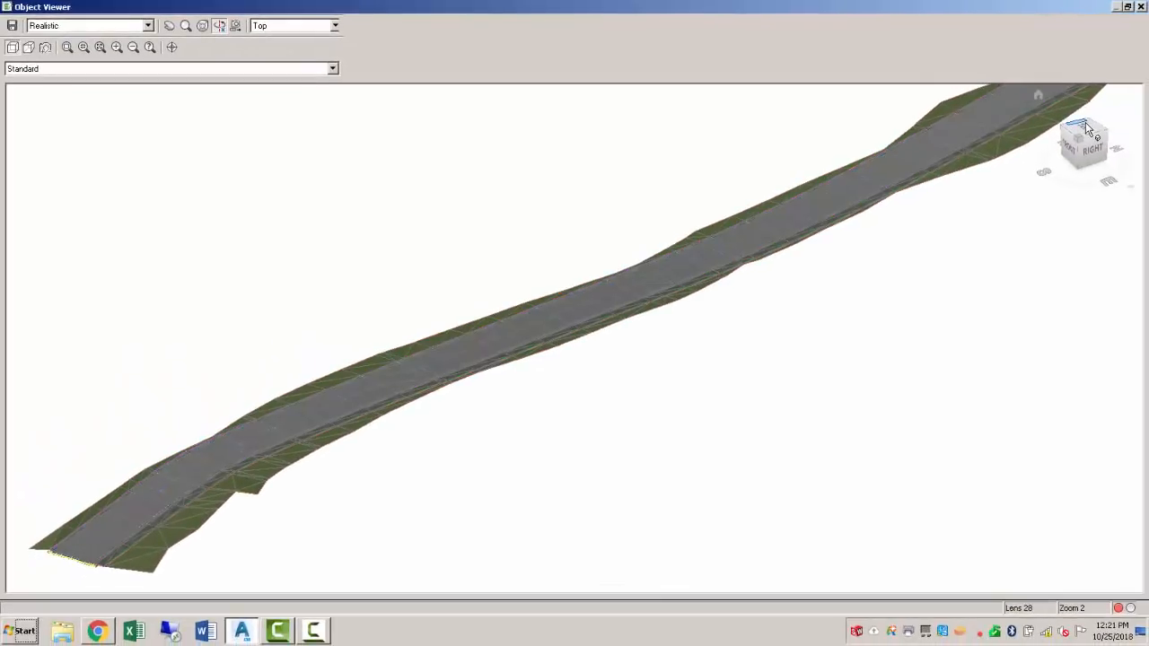
click(1086, 128)
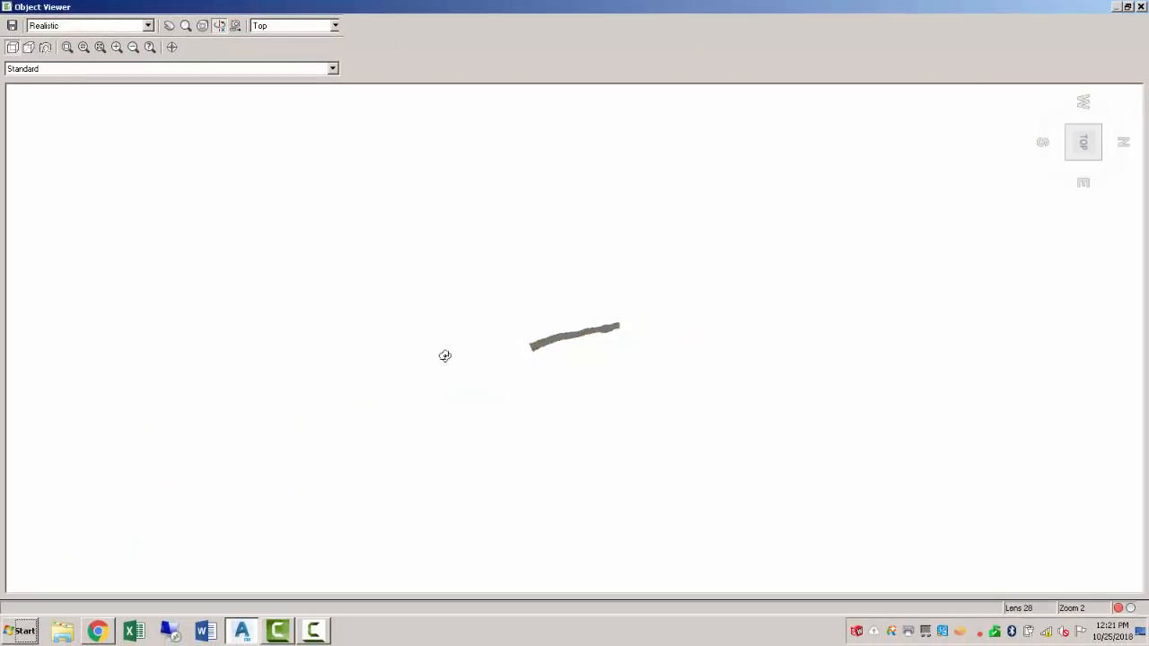
scroll(507, 336, up, 2)
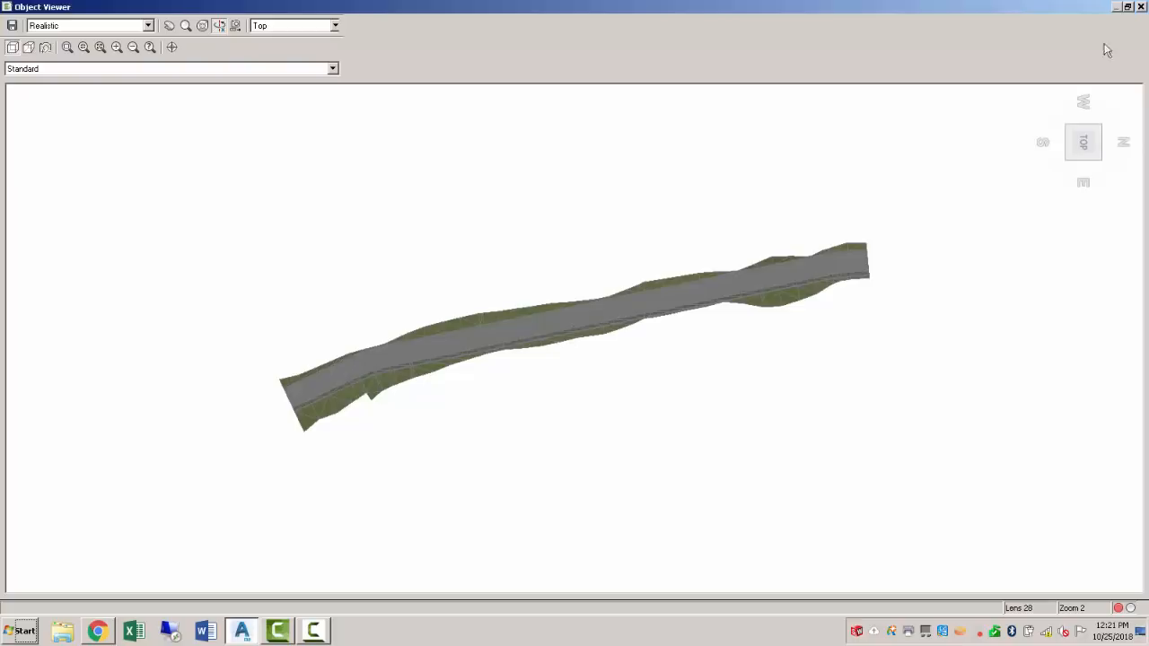
Close the Object Viewer and save the drawing
click(1141, 7)
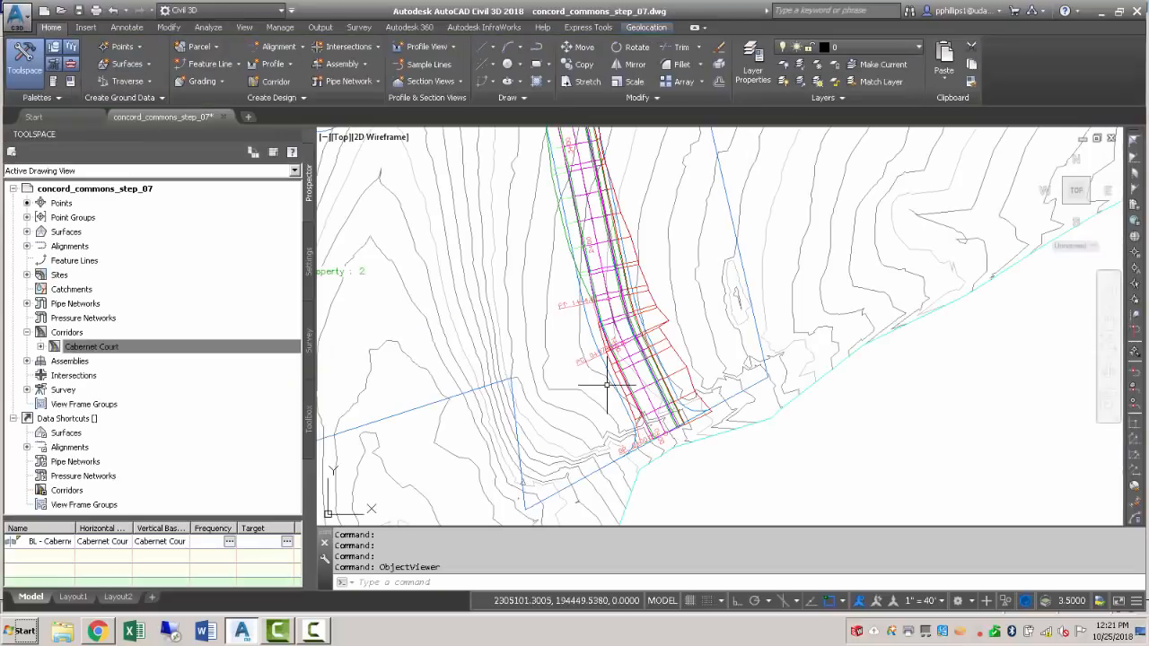
click(79, 11)
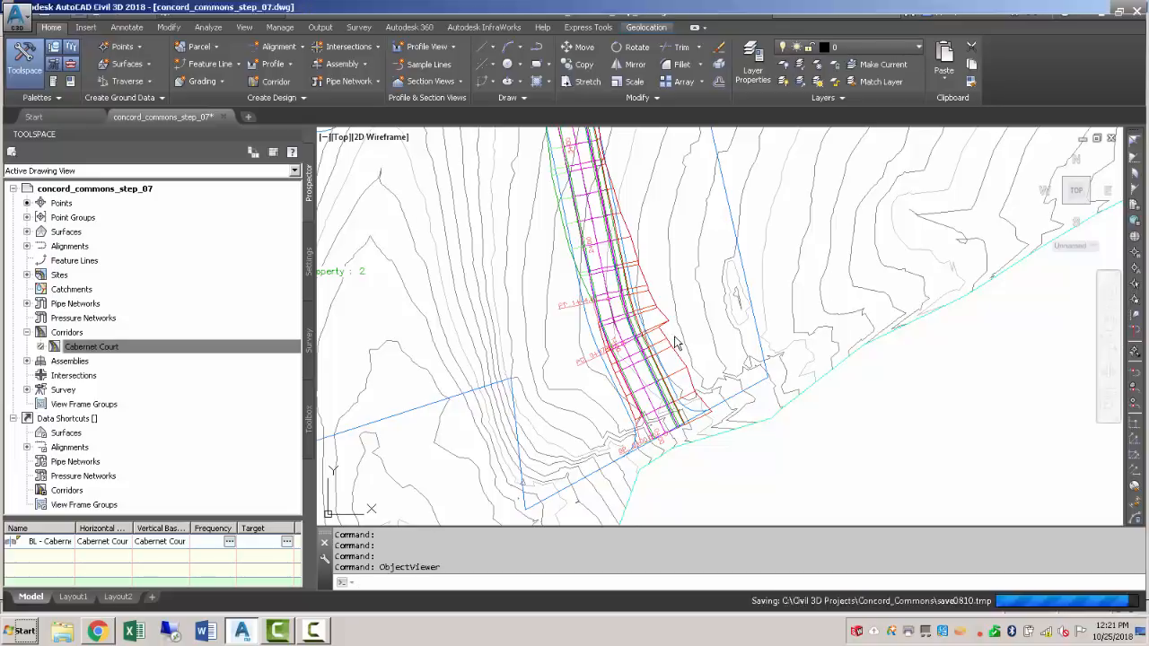